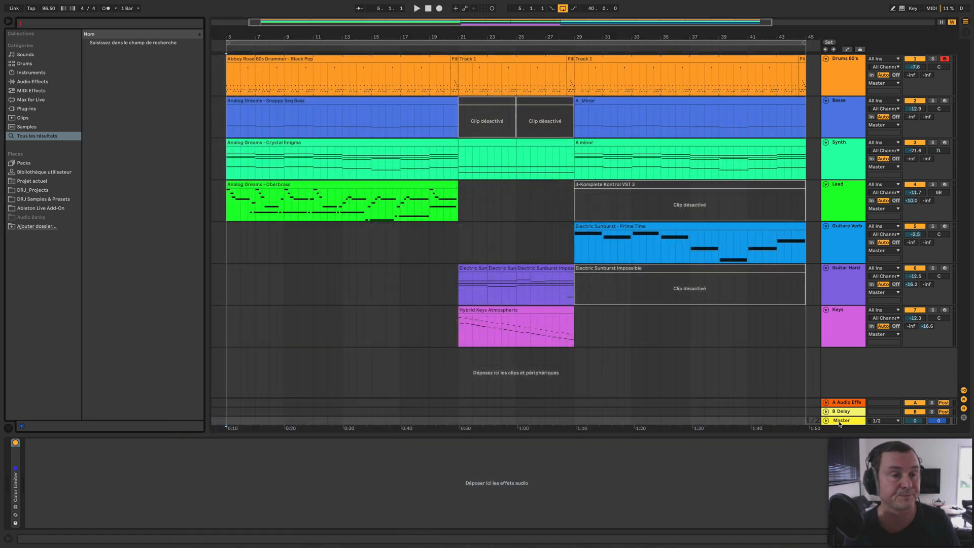
Search the browser for "cassette" and add the Cassette plugin to the Master track, placed before Color Limiter
{"action": "type", "text": "cassette"}
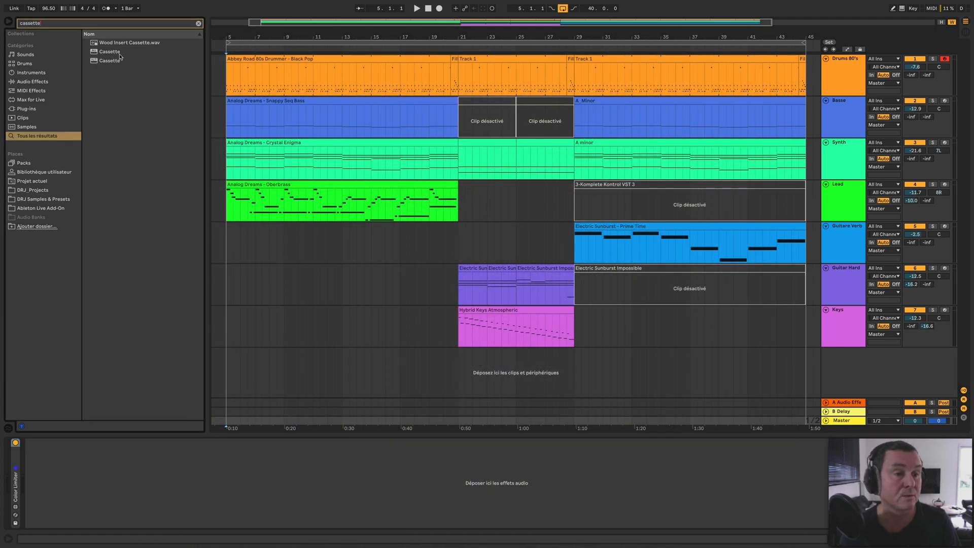
{"action": "left_click_drag", "start_coordinate": [118, 52], "coordinate": [837, 421]}
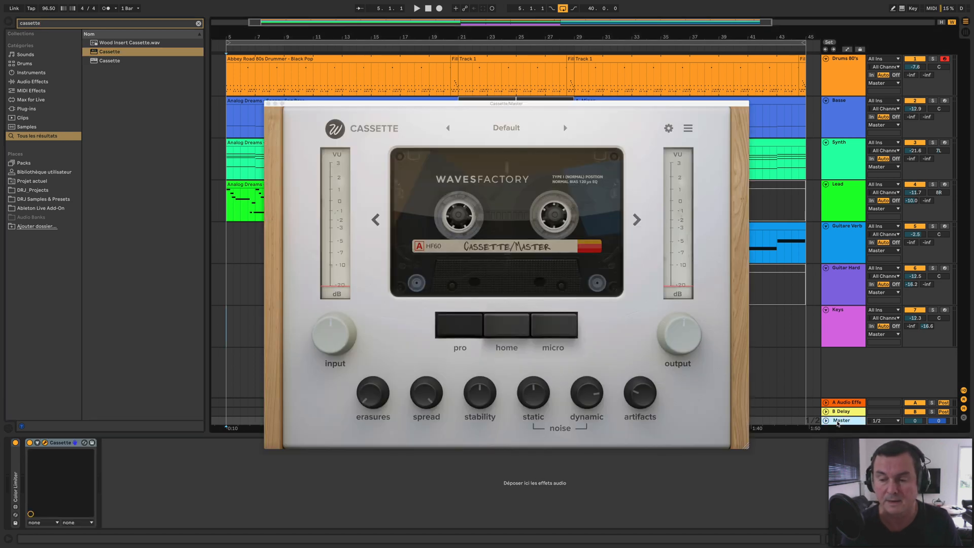
{"action": "left_click_drag", "start_coordinate": [64, 444], "coordinate": [14, 453]}
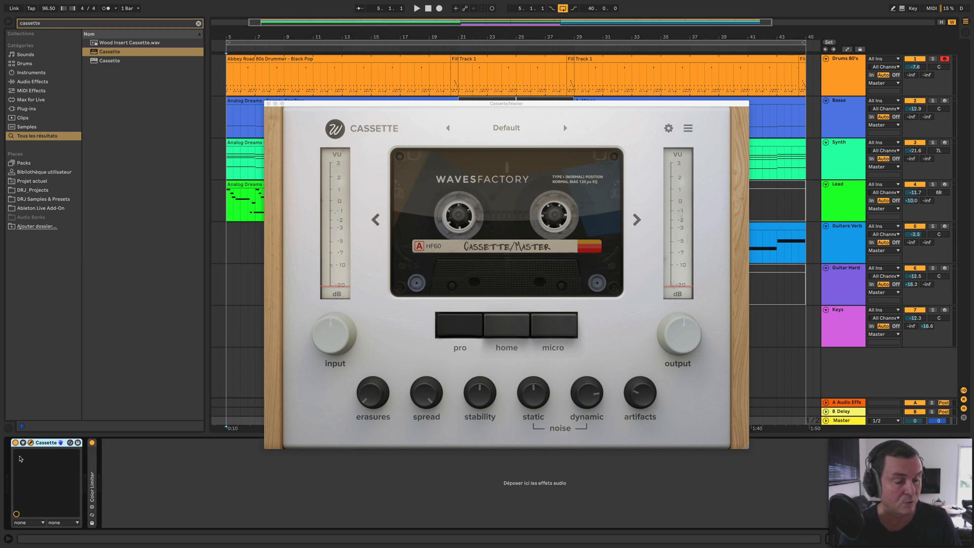
{"action": "left_click", "coordinate": [92, 474]}
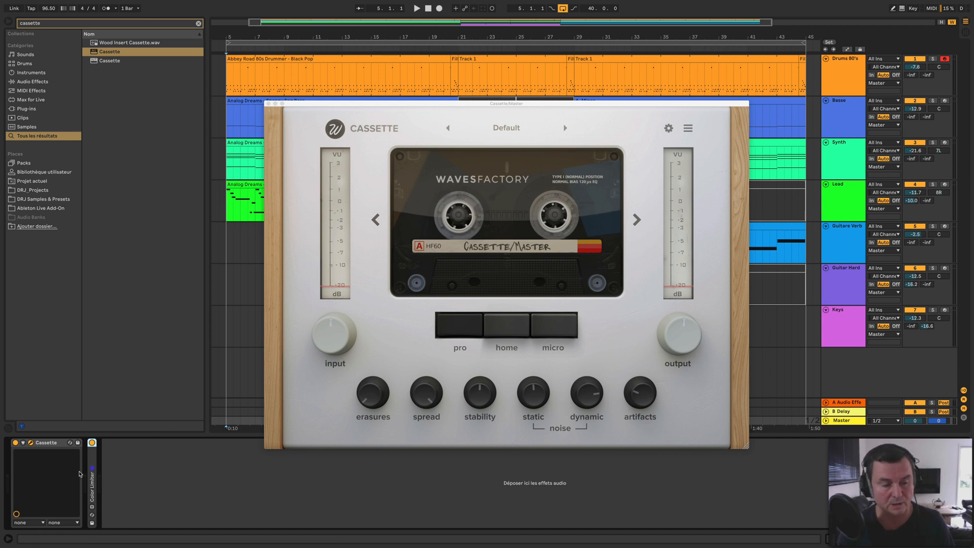
{"action": "left_click", "coordinate": [55, 447]}
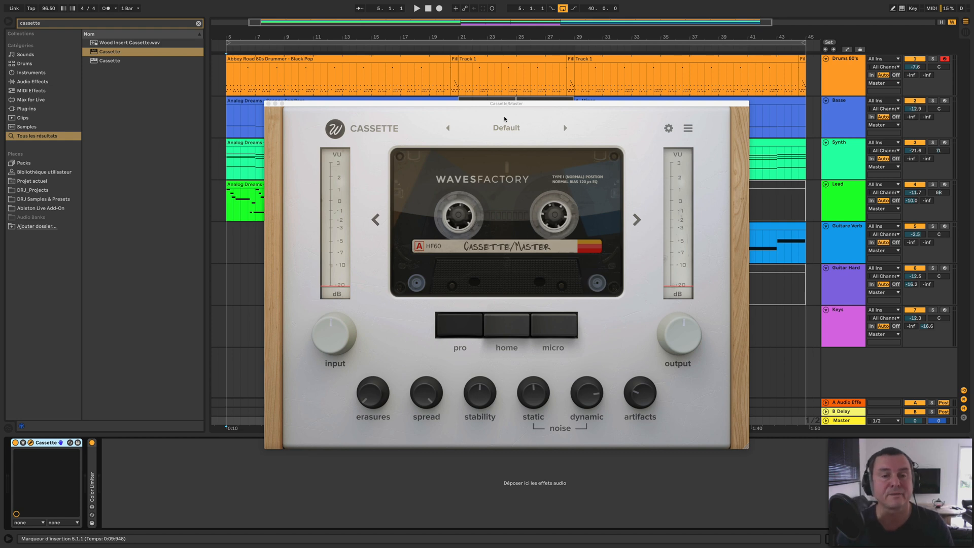
View the Cassette plugin's version and credits window and close it
{"action": "left_click", "coordinate": [339, 132]}
{"action": "left_click", "coordinate": [340, 132]}
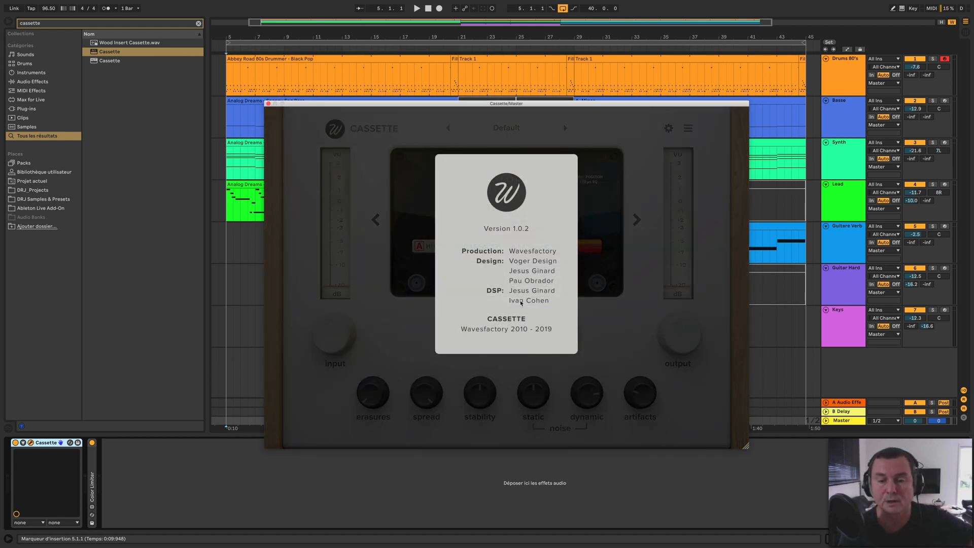
{"action": "left_click", "coordinate": [505, 278]}
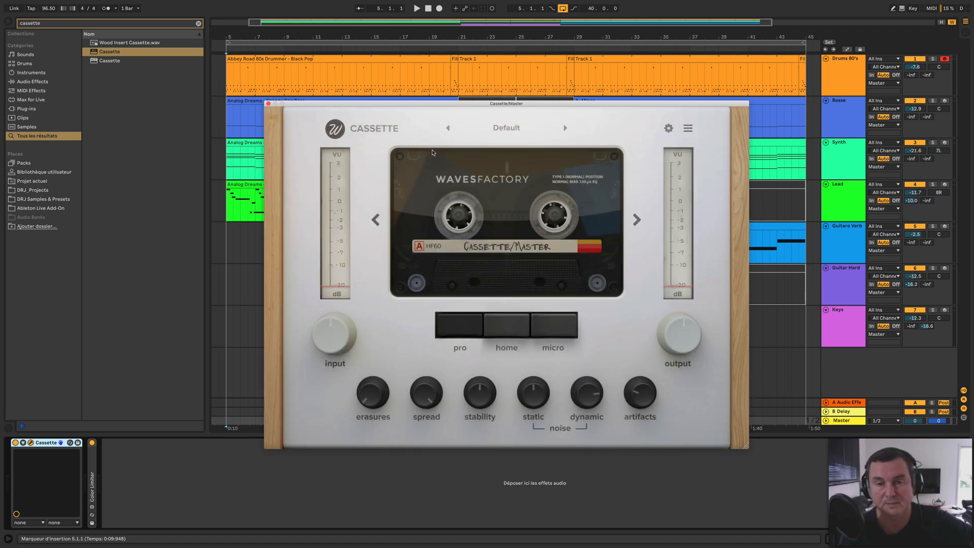
Browse Cassette's factory presets, try the neighbouring presets and reload the Default preset
{"action": "left_click", "coordinate": [508, 132]}
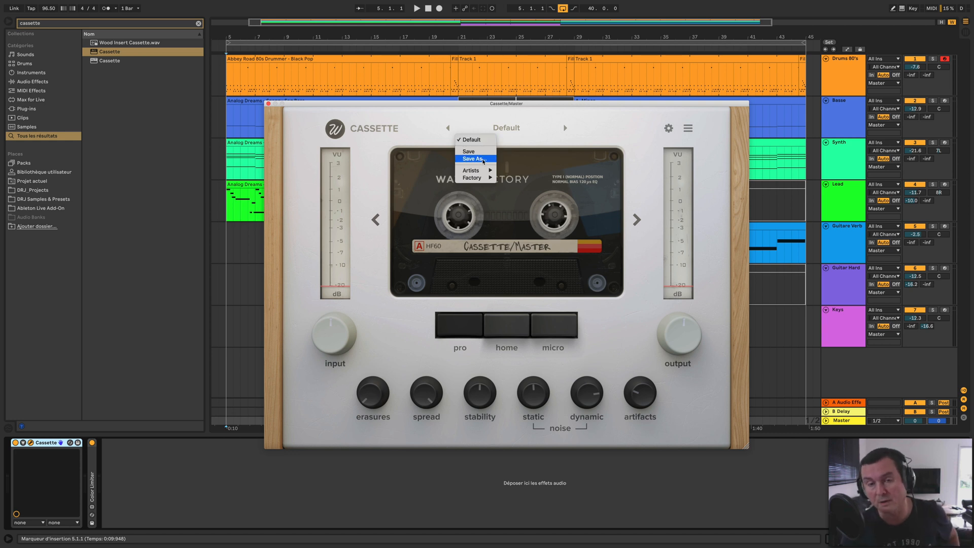
{"action": "mouse_move", "coordinate": [479, 171]}
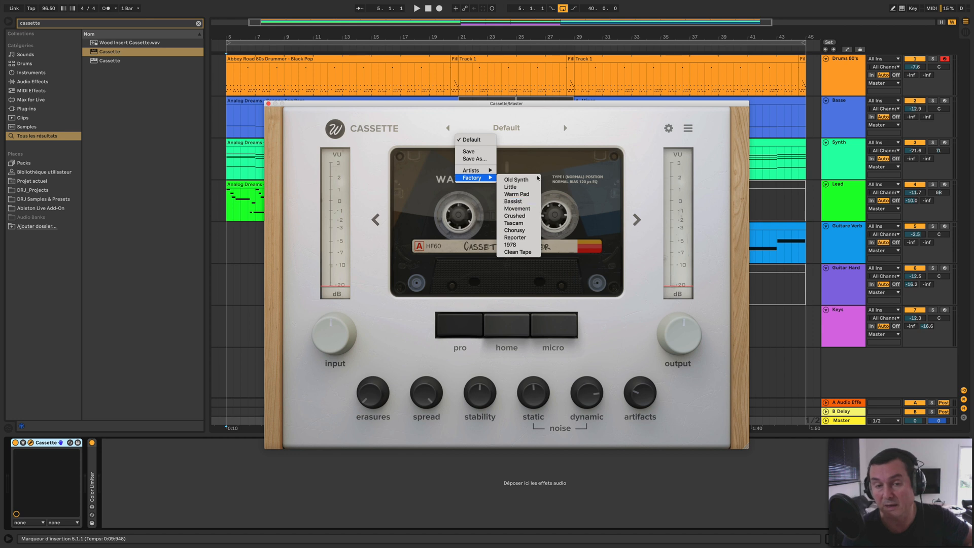
{"action": "left_click", "coordinate": [591, 126]}
{"action": "left_click", "coordinate": [565, 129]}
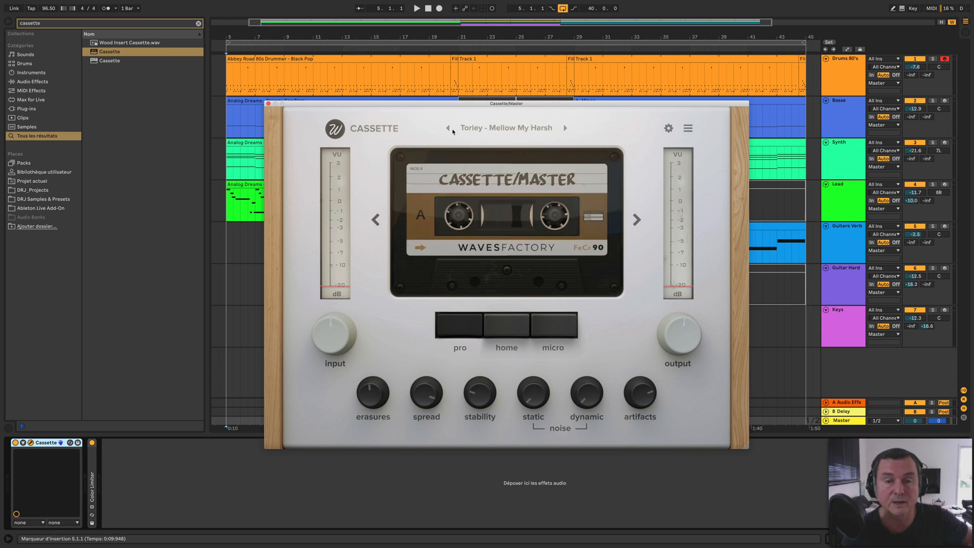
{"action": "left_click", "coordinate": [448, 128]}
{"action": "left_click", "coordinate": [484, 131]}
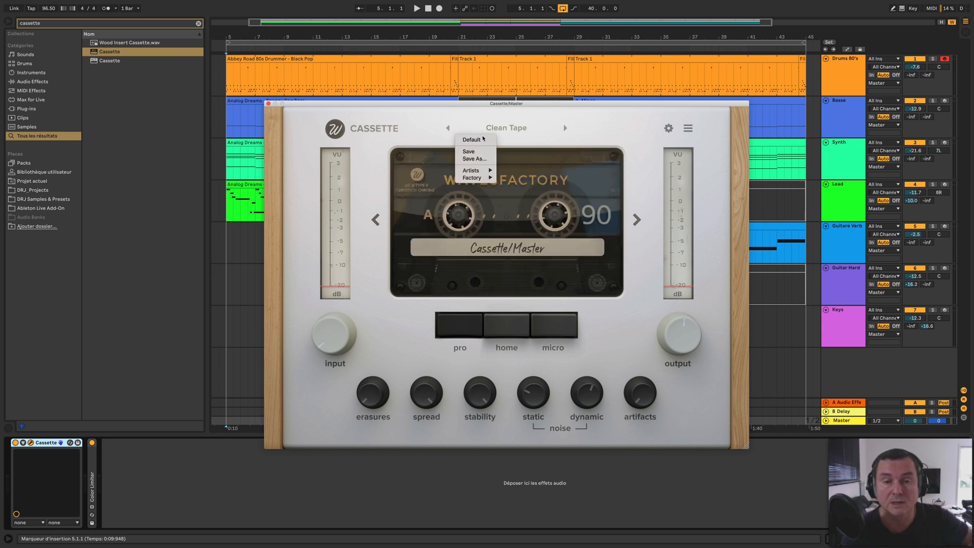
{"action": "left_click", "coordinate": [483, 139]}
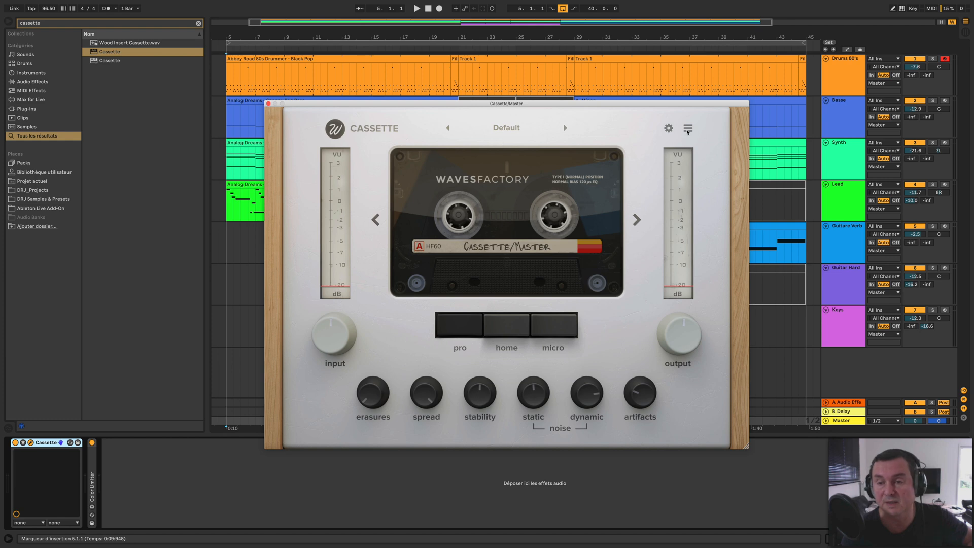
Show the About information from Cassette's options and dismiss it
{"action": "left_click", "coordinate": [688, 130]}
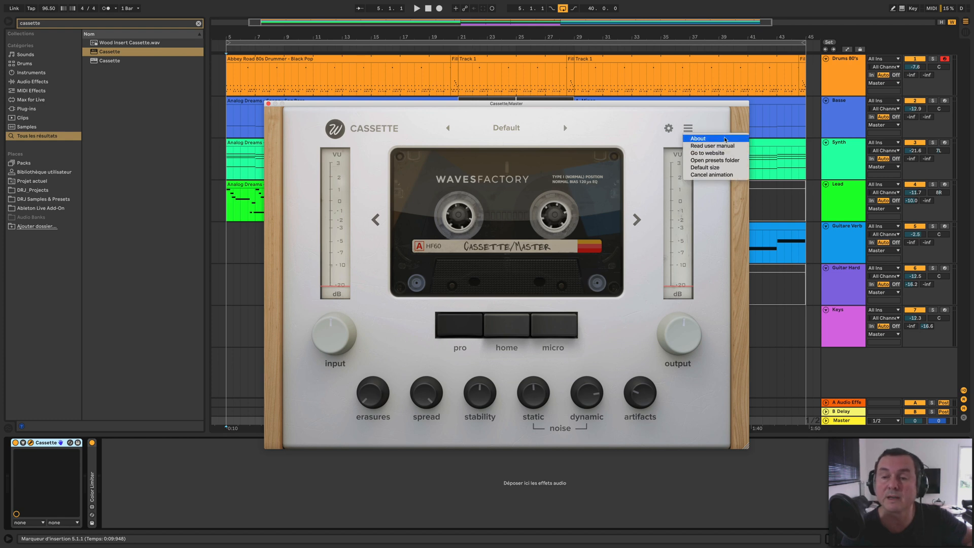
{"action": "left_click", "coordinate": [725, 140]}
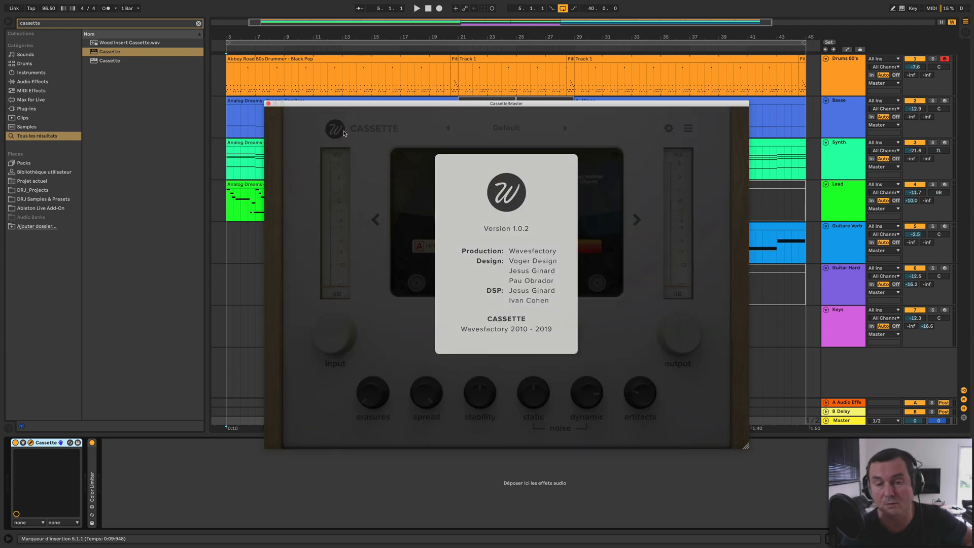
{"action": "left_click", "coordinate": [535, 237]}
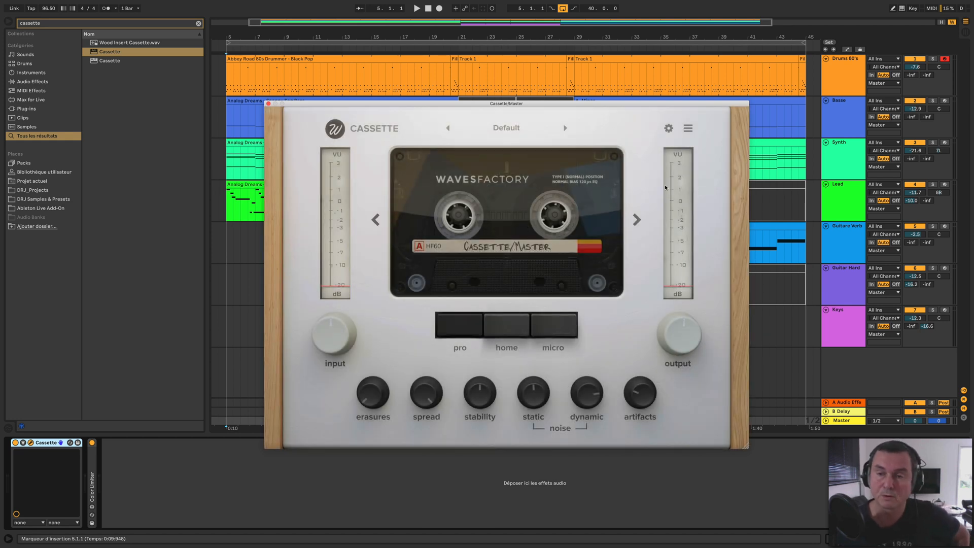
Reset the Cassette window to its default size and enlarge it again
{"action": "left_click", "coordinate": [687, 128]}
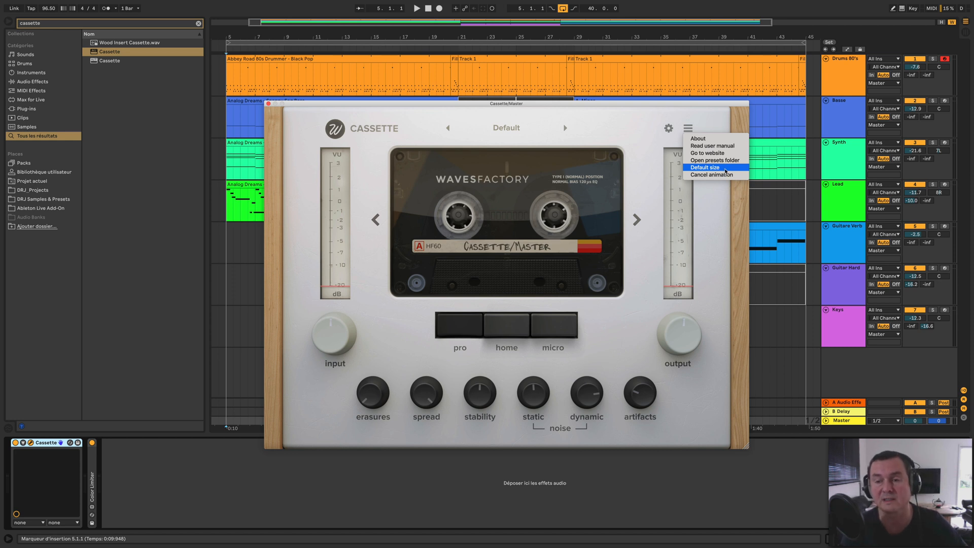
{"action": "left_click", "coordinate": [725, 170]}
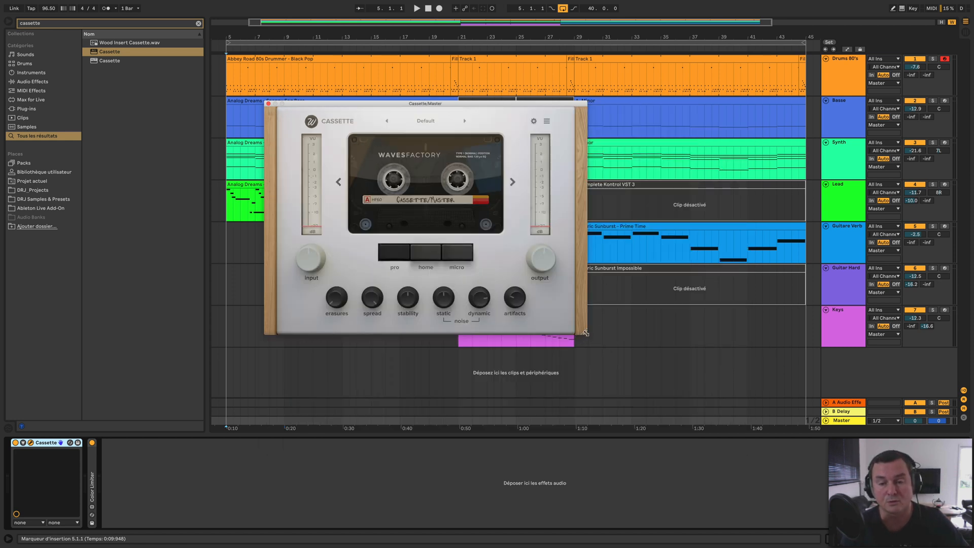
{"action": "left_click_drag", "start_coordinate": [586, 333], "coordinate": [430, 224]}
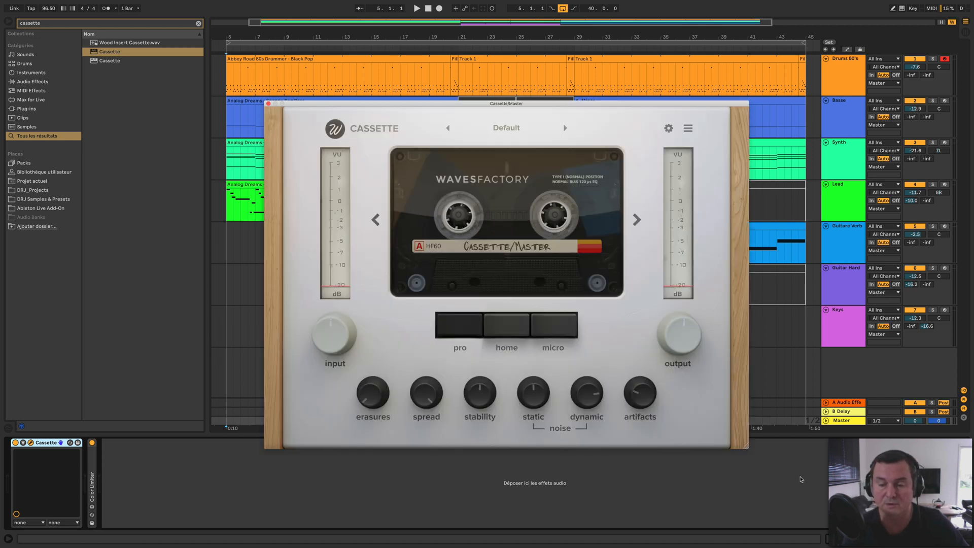
Cancel the Cassette interface animation and turn it back on
{"action": "left_click", "coordinate": [688, 128]}
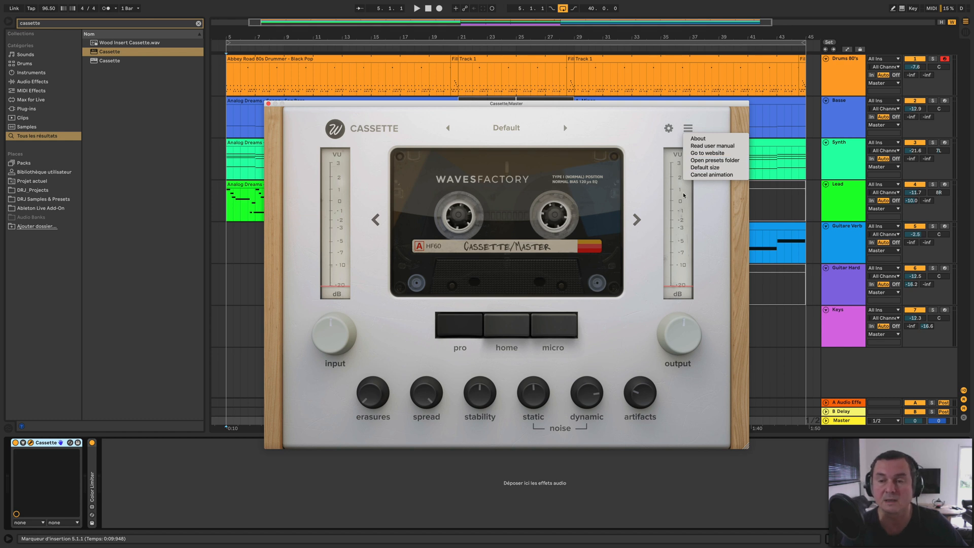
{"action": "left_click", "coordinate": [700, 176]}
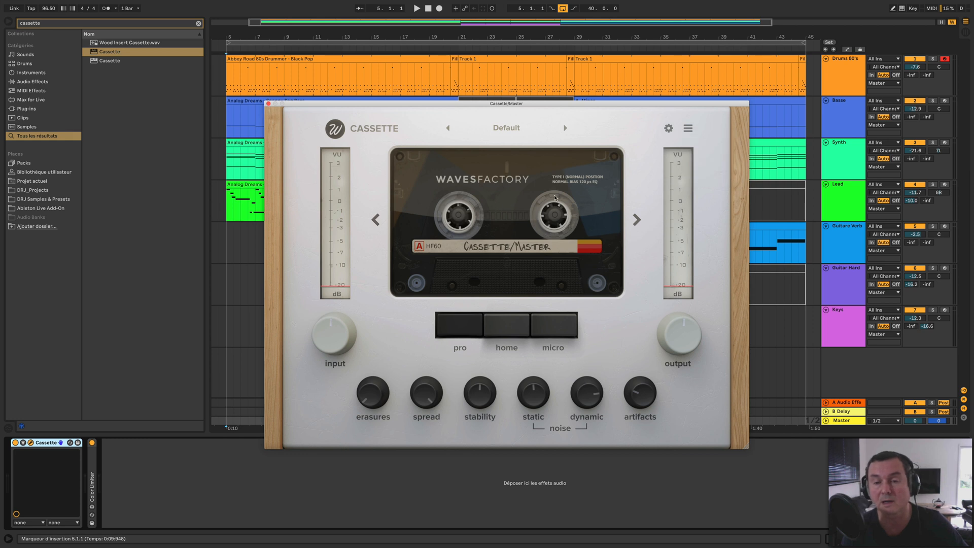
{"action": "left_click", "coordinate": [688, 128]}
{"action": "left_click", "coordinate": [703, 176]}
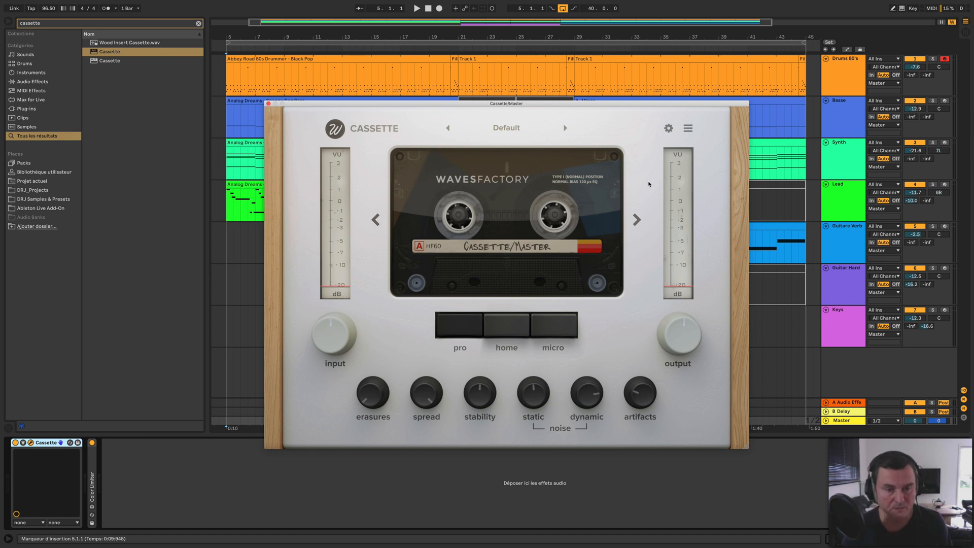
Try Cassette's micro and home recorder modes and switch back to pro
{"action": "mouse_move", "coordinate": [320, 332]}
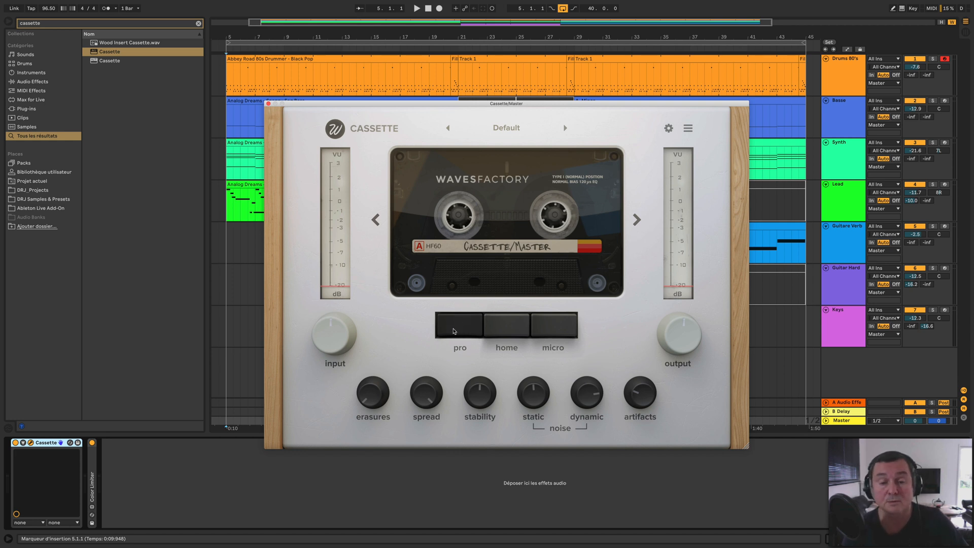
{"action": "left_click", "coordinate": [544, 333]}
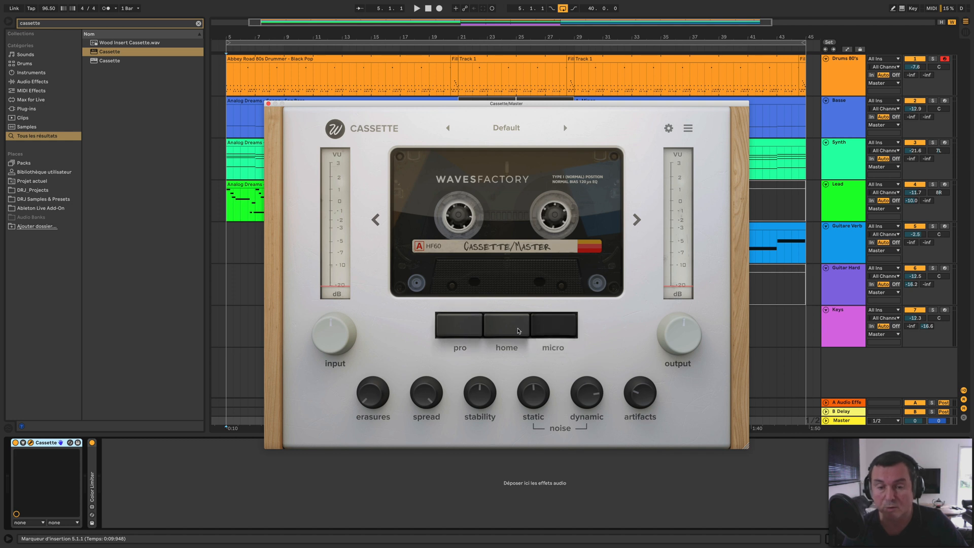
{"action": "left_click", "coordinate": [510, 333]}
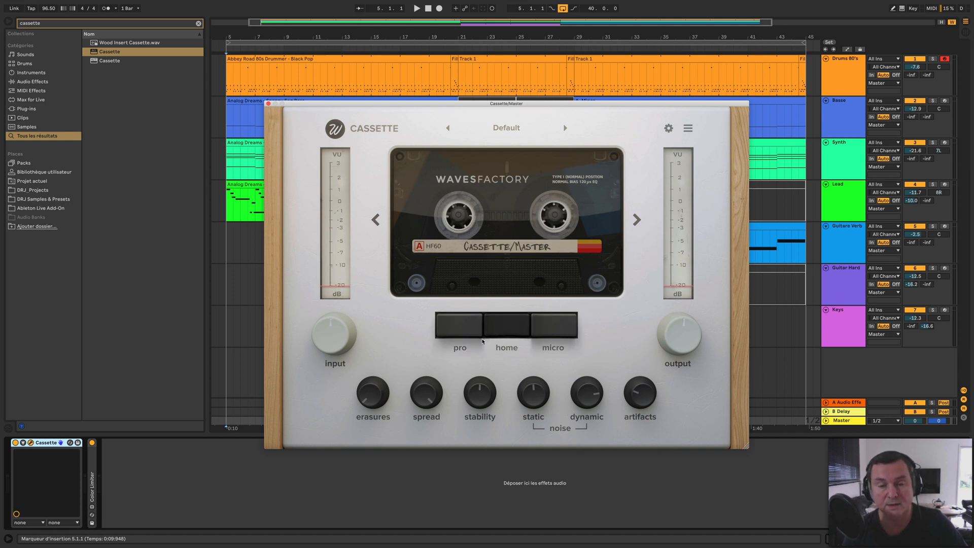
{"action": "left_click", "coordinate": [462, 335]}
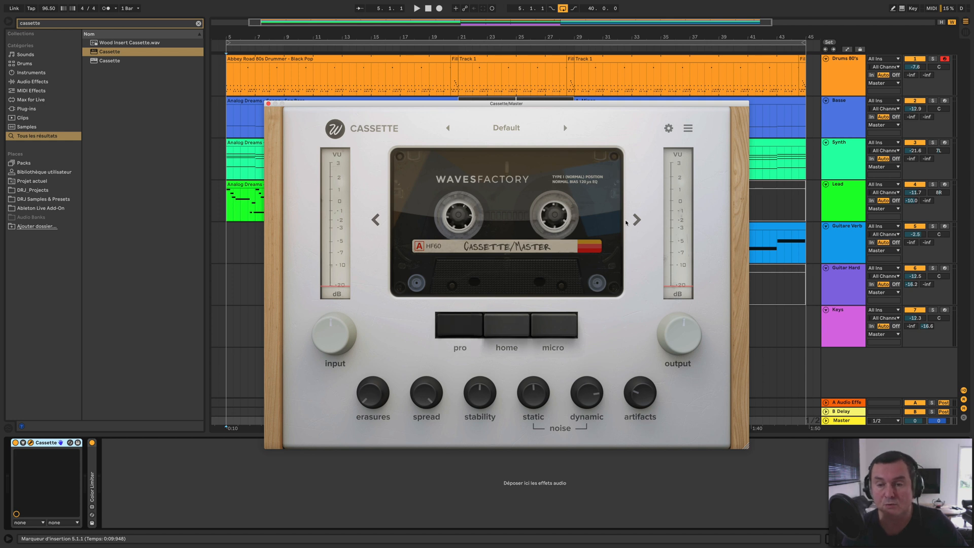
Cycle through all the available cassette tape types and return to the Type I HF60 tape
{"action": "left_click", "coordinate": [635, 220]}
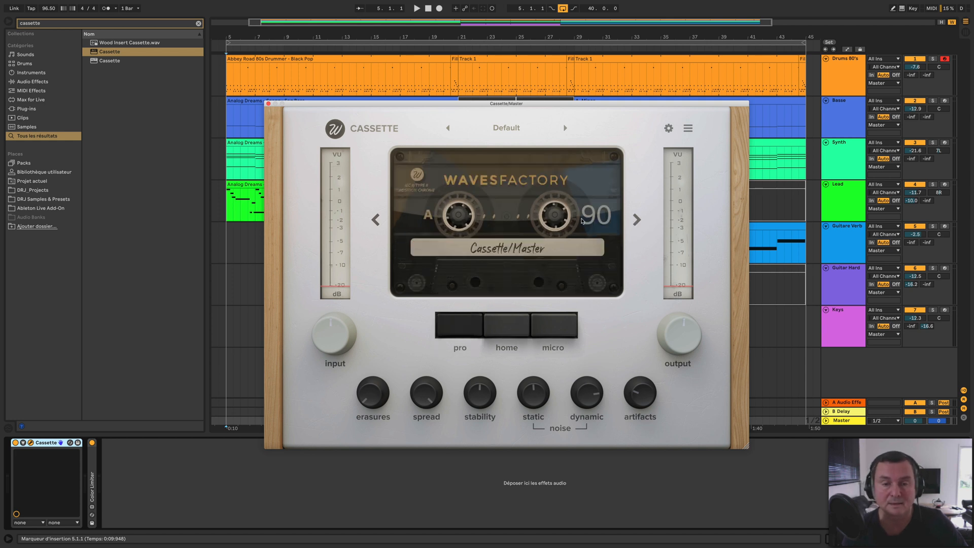
{"action": "left_click", "coordinate": [375, 219]}
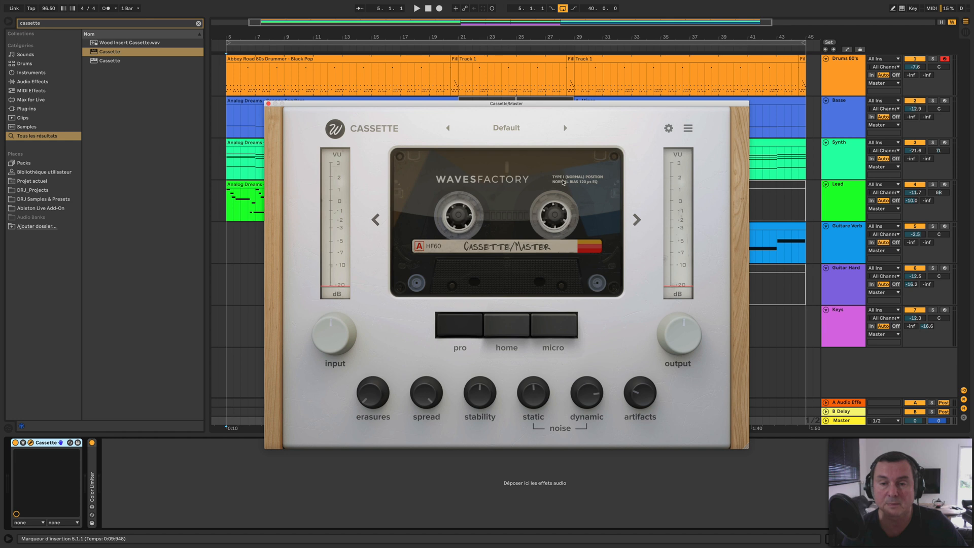
{"action": "left_click", "coordinate": [636, 221]}
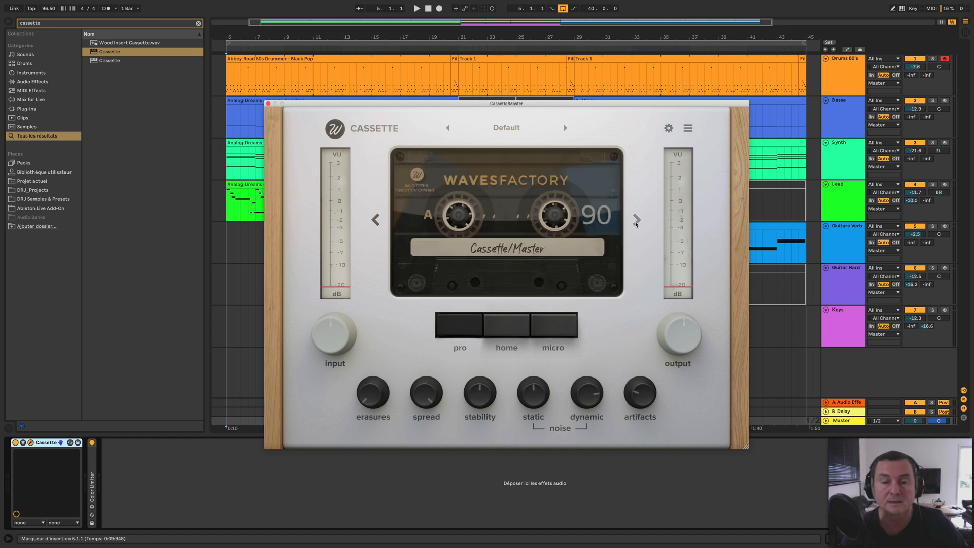
{"action": "left_click", "coordinate": [636, 221]}
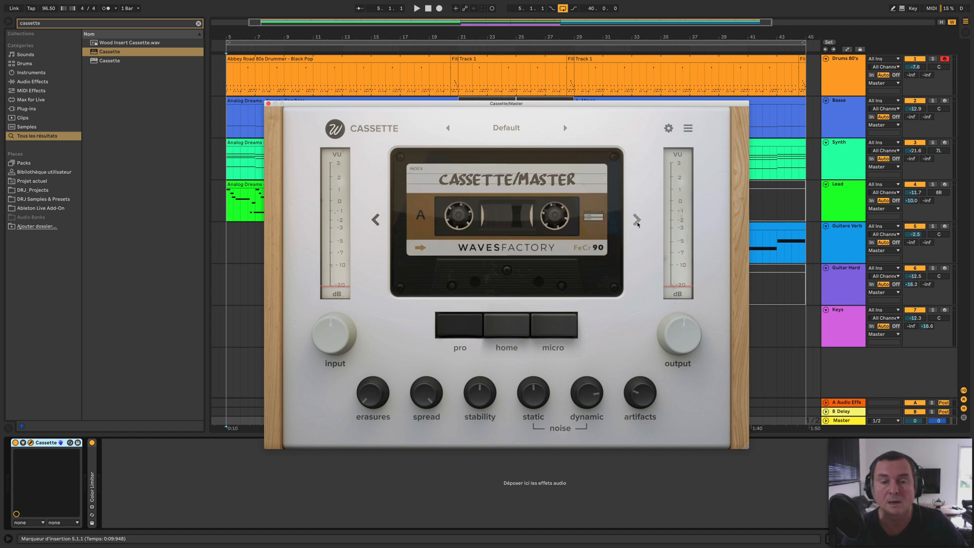
{"action": "left_click", "coordinate": [637, 220]}
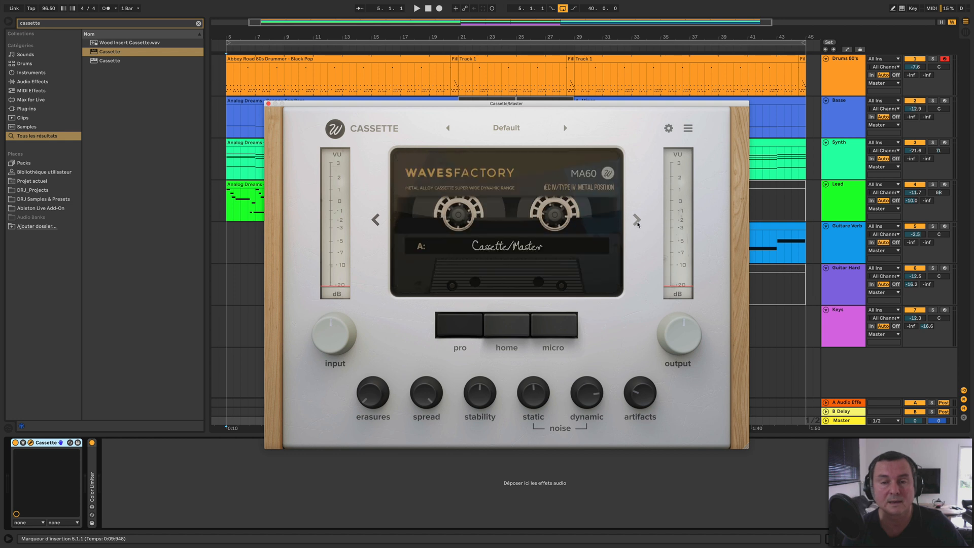
{"action": "left_click", "coordinate": [637, 221]}
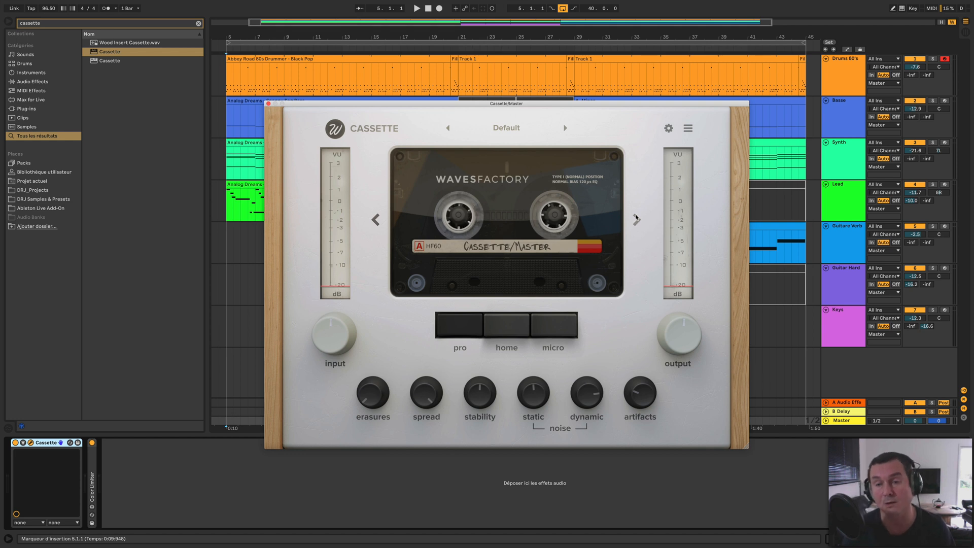
Examine Cassette's advanced settings, such as wow, flutter, crosstalk, degradation and dropouts, alongside the stability control, and close them
{"action": "left_click", "coordinate": [668, 128]}
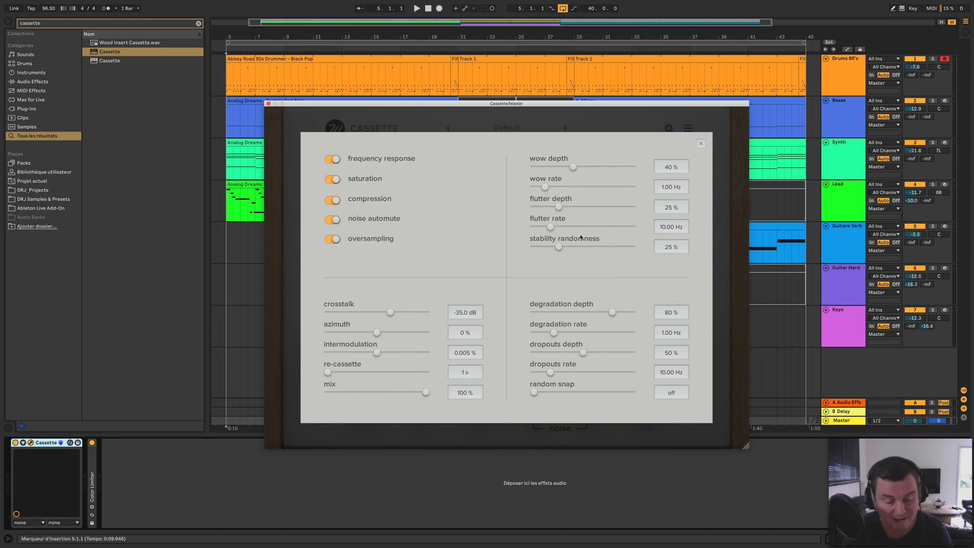
{"action": "left_click", "coordinate": [700, 144]}
{"action": "mouse_move", "coordinate": [496, 397]}
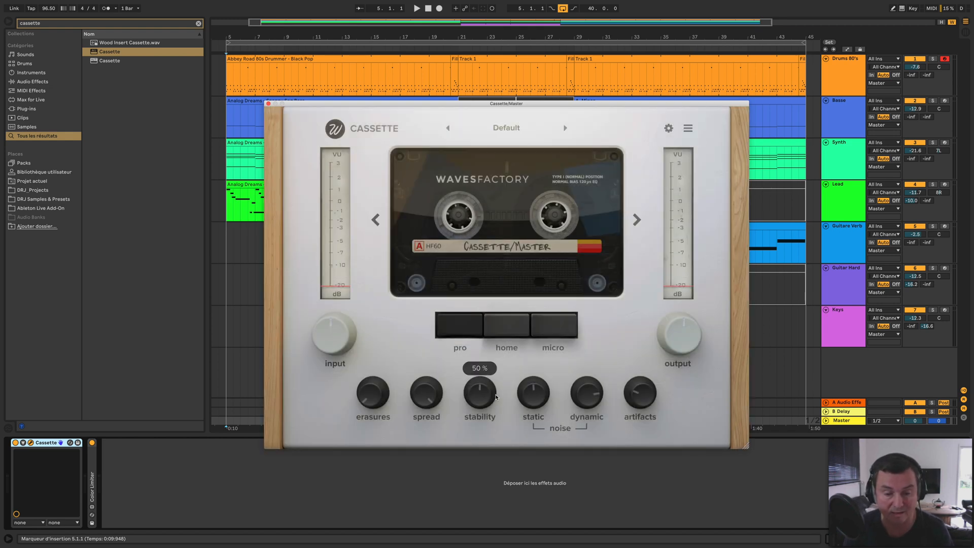
{"action": "left_click", "coordinate": [669, 128]}
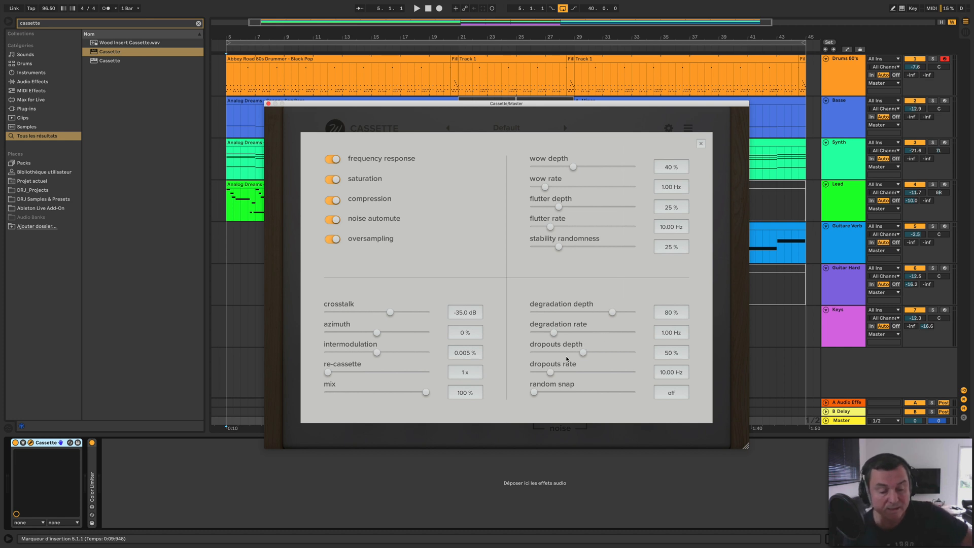
{"action": "left_click", "coordinate": [700, 144]}
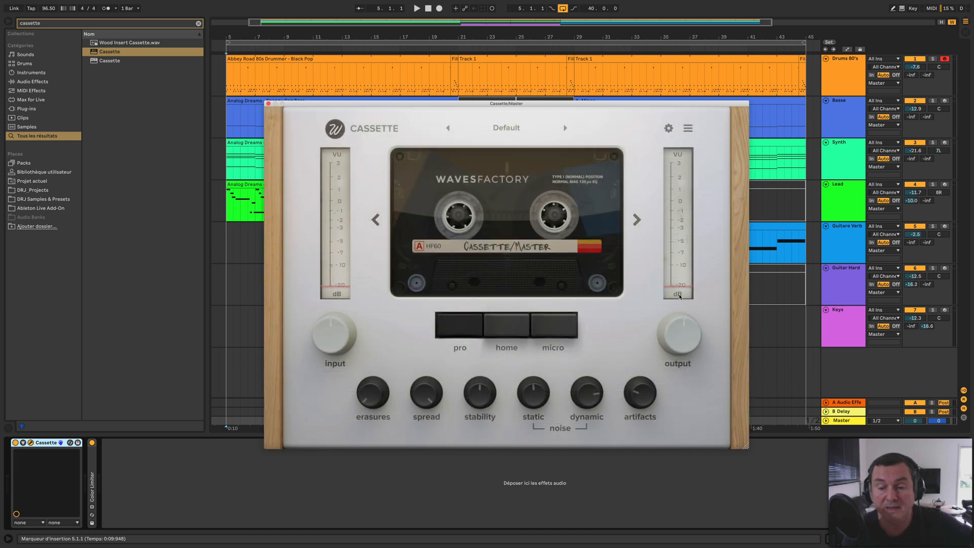
Review the frequency response, saturation, compression, noise automute and oversampling options in Cassette's advanced settings, and close them
{"action": "mouse_move", "coordinate": [633, 400]}
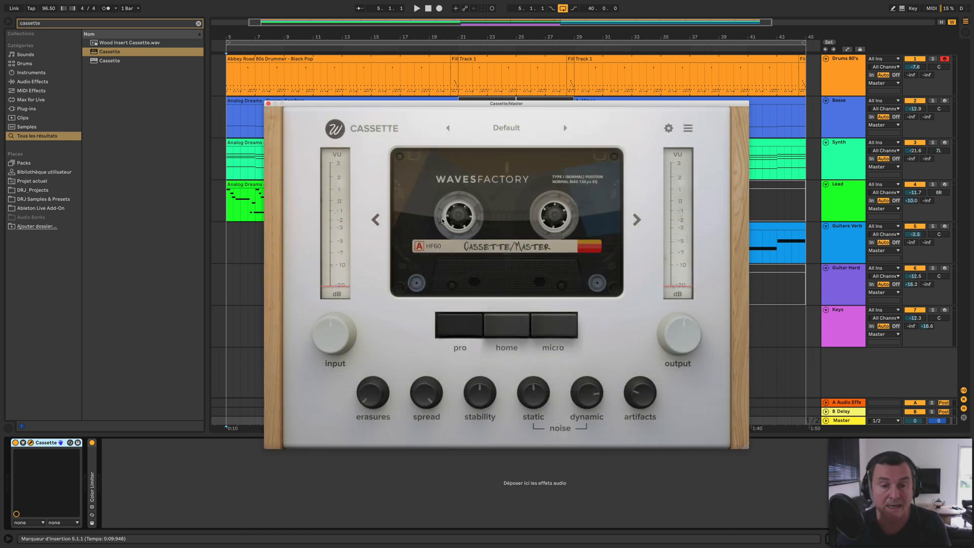
{"action": "mouse_move", "coordinate": [333, 334]}
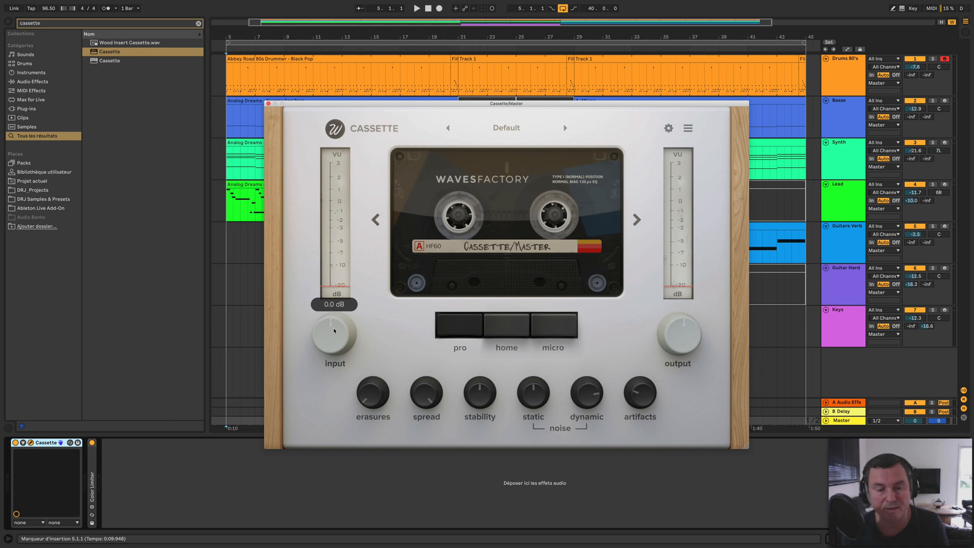
{"action": "left_click", "coordinate": [668, 127]}
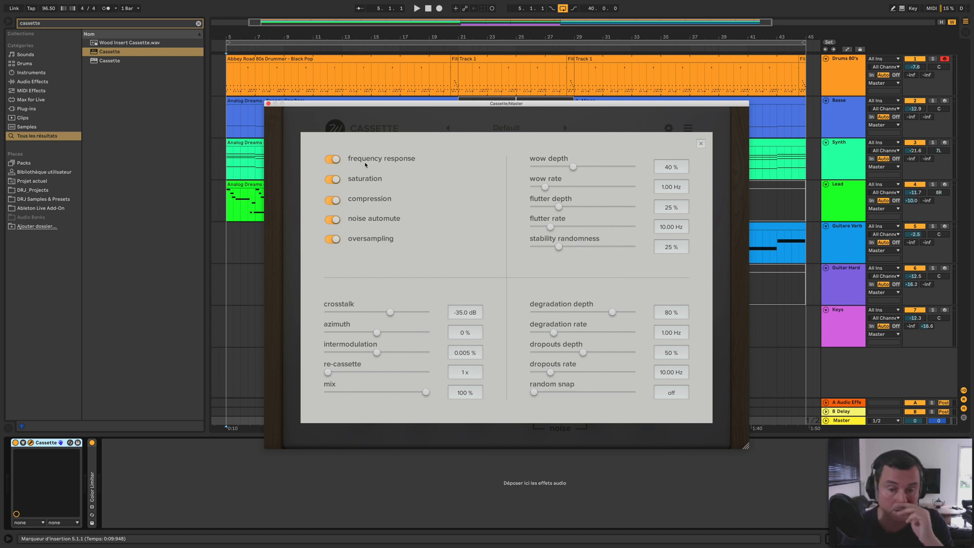
{"action": "left_click", "coordinate": [700, 144]}
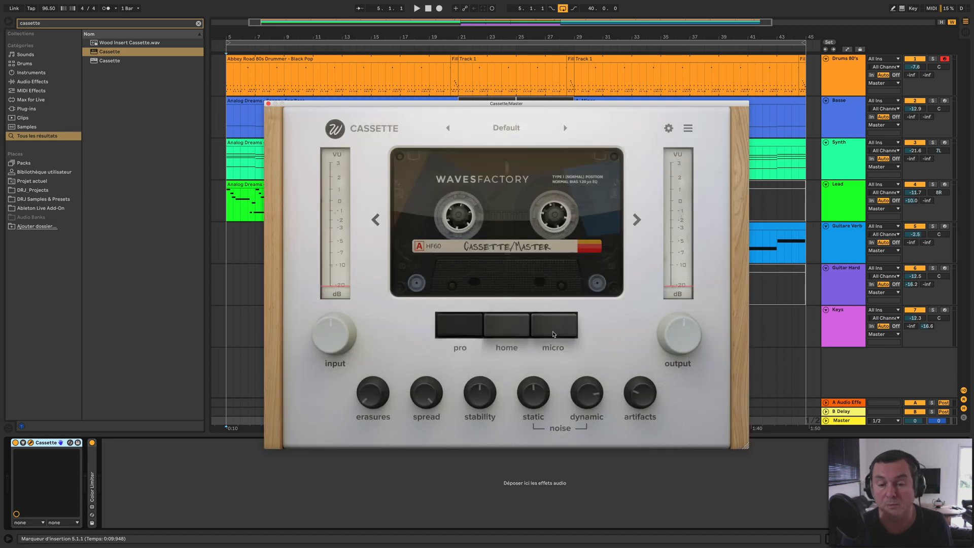
{"action": "left_click", "coordinate": [668, 127]}
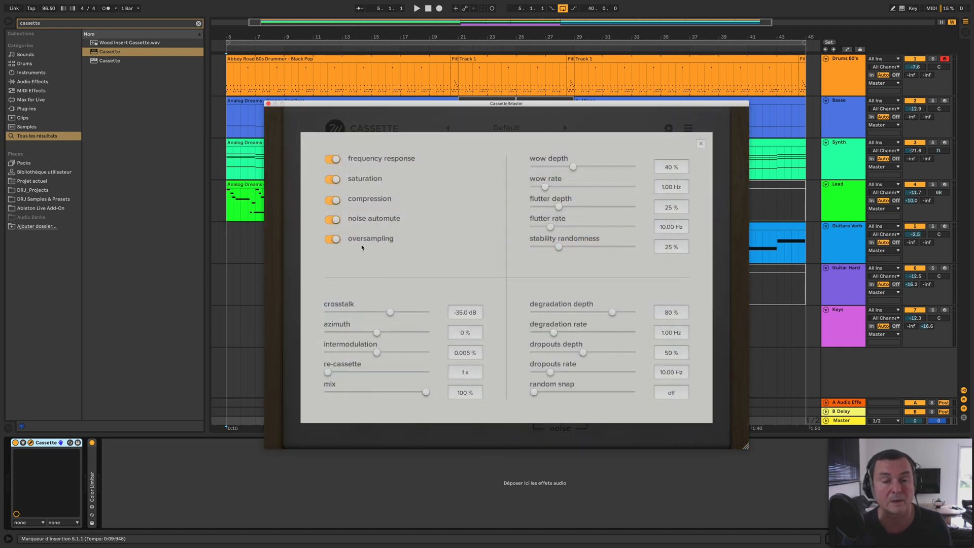
{"action": "left_click", "coordinate": [701, 144]}
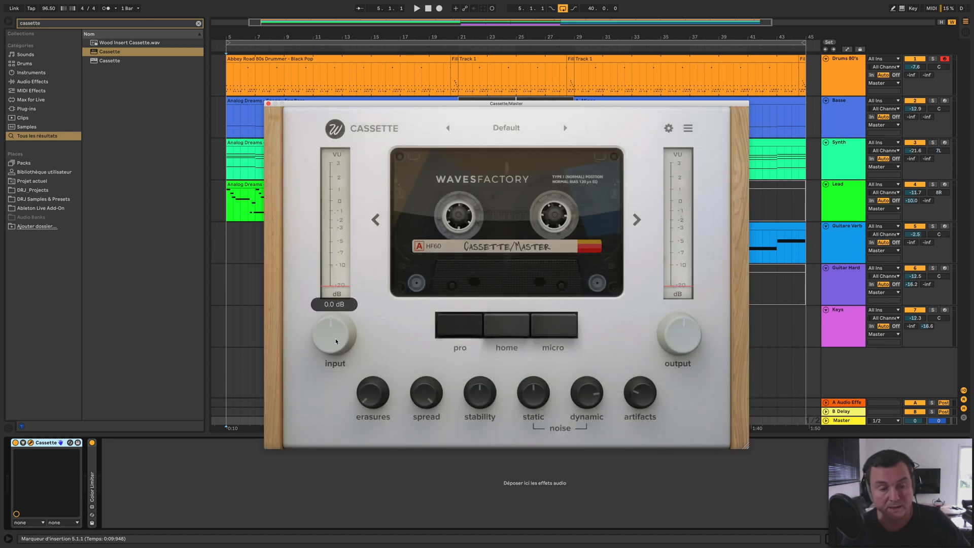
Audition the arrangement from bar 5 with Cassette bypassed on the Master track, and reactivate the plugin
{"action": "left_click", "coordinate": [268, 103]}
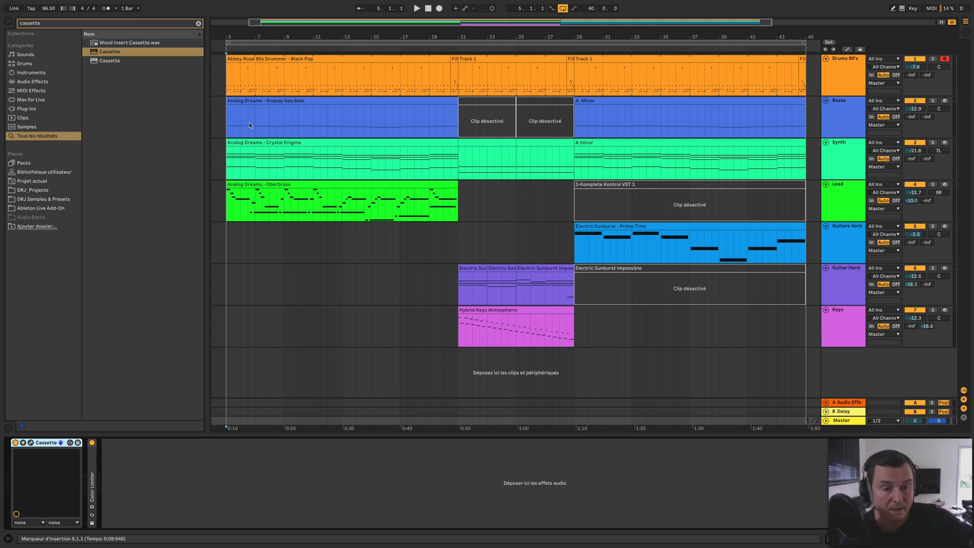
{"action": "left_click", "coordinate": [15, 443]}
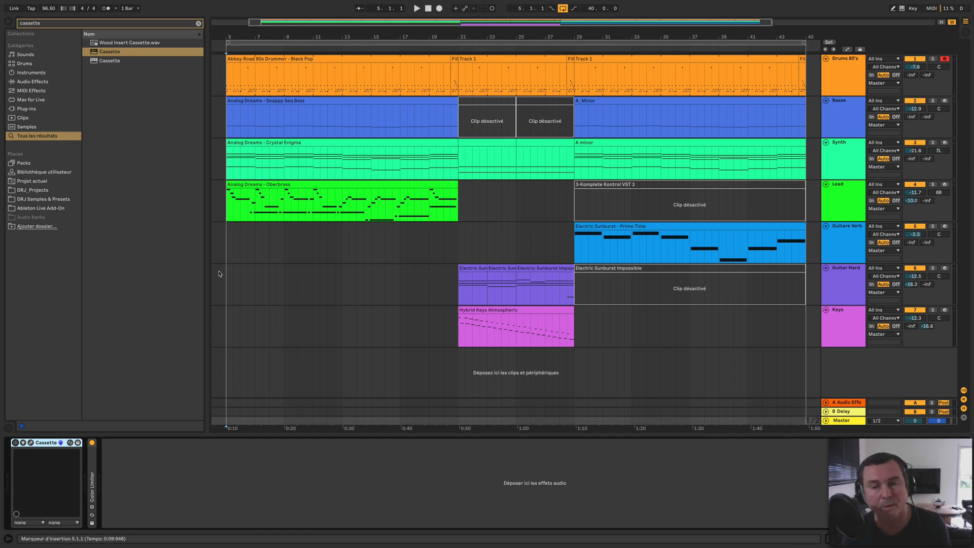
{"action": "left_click", "coordinate": [226, 250]}
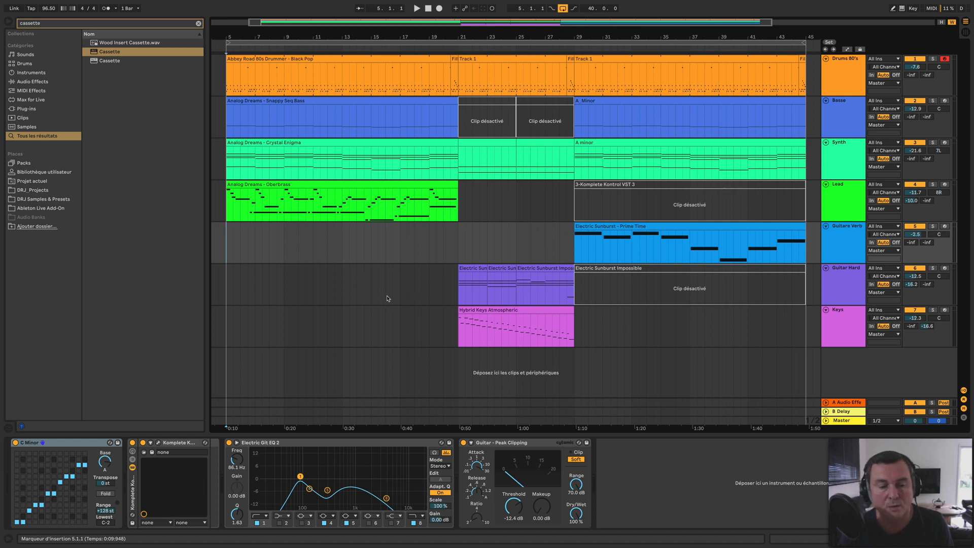
{"action": "key", "text": "space"}
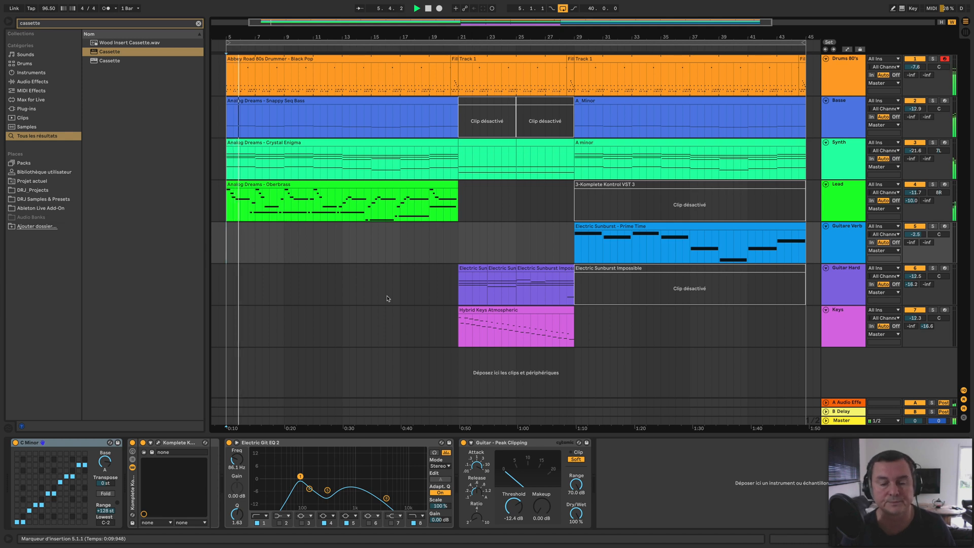
{"action": "left_click", "coordinate": [840, 422]}
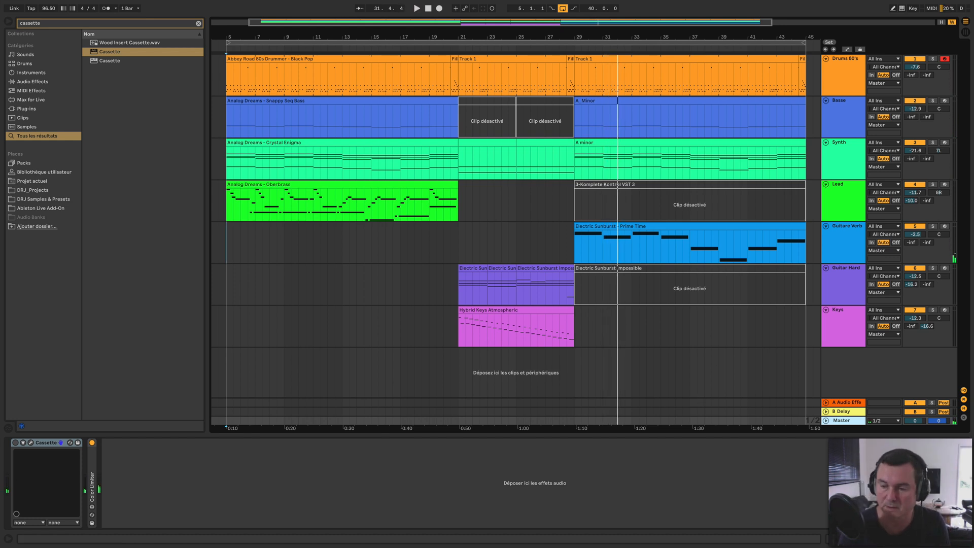
{"action": "left_click", "coordinate": [15, 443]}
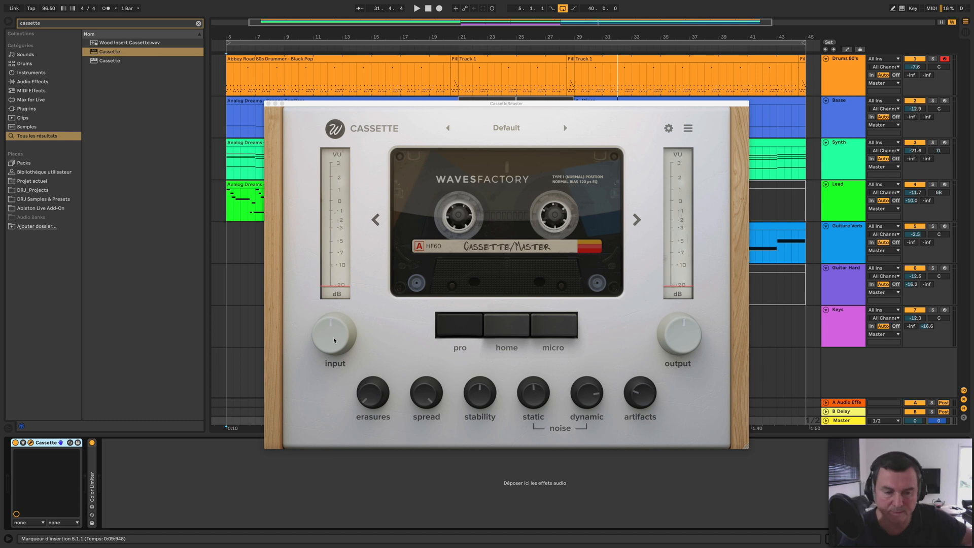
Check the advanced settings, try Cassette's input level at 24.0 dB and at its minimum, and reset it to 0.0 dB
{"action": "left_click", "coordinate": [669, 129]}
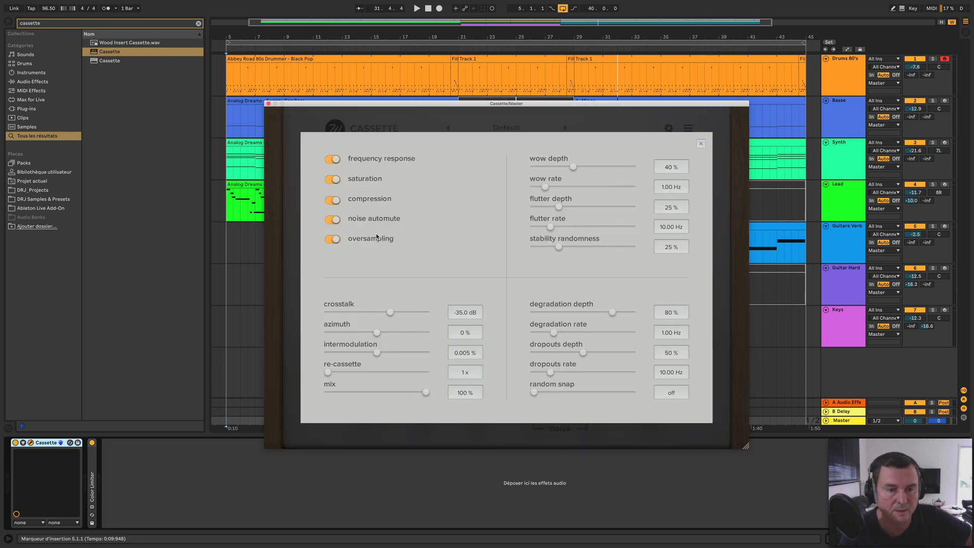
{"action": "left_click", "coordinate": [701, 145]}
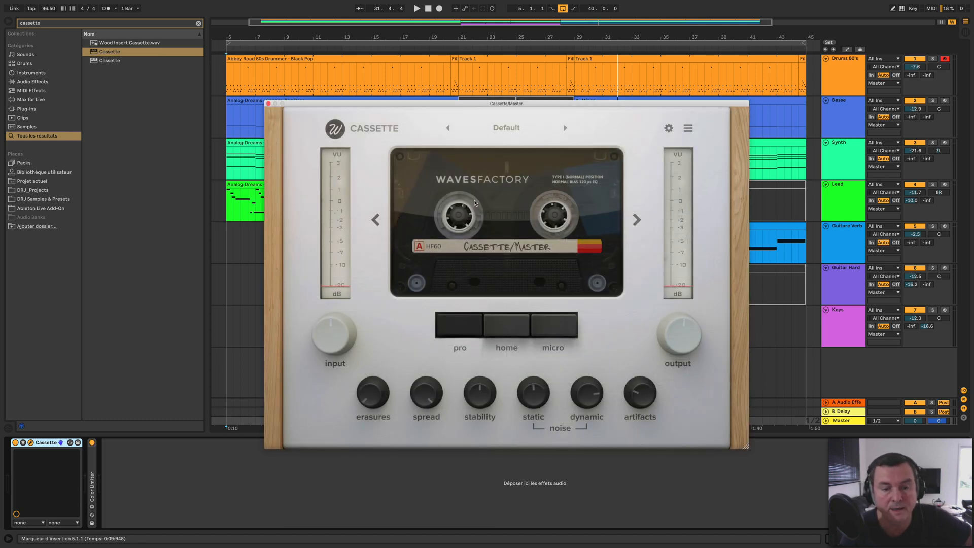
{"action": "mouse_move", "coordinate": [333, 337]}
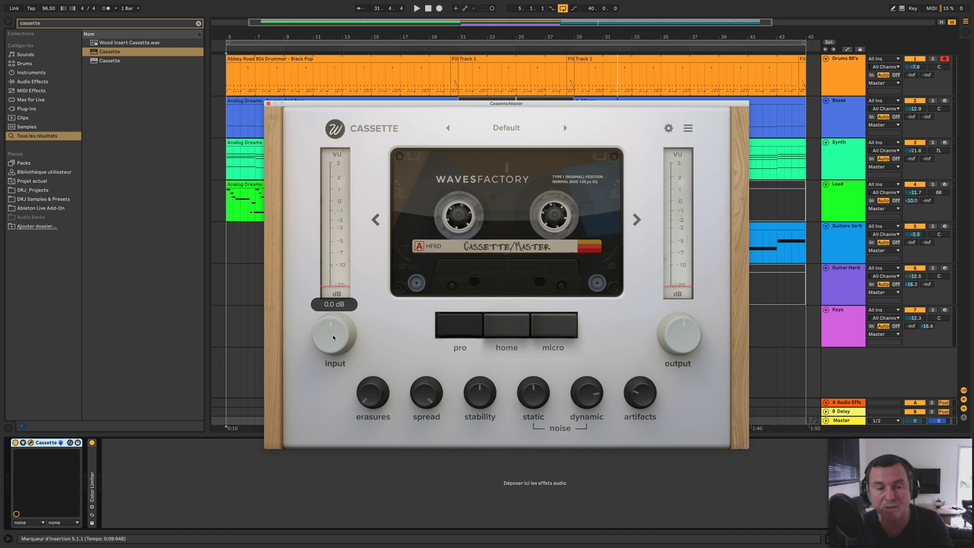
{"action": "mouse_move", "coordinate": [335, 333]}
{"action": "left_mouse_down"}
{"action": "mouse_move", "coordinate": [335, 319]}
{"action": "mouse_move", "coordinate": [336, 334]}
{"action": "left_mouse_up"}
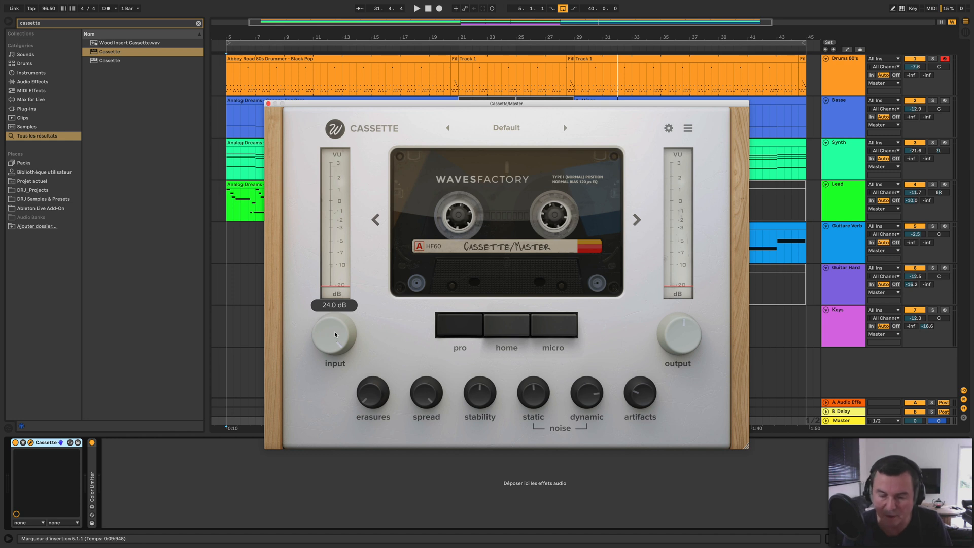
{"action": "left_click_drag", "start_coordinate": [335, 337], "coordinate": [333, 413]}
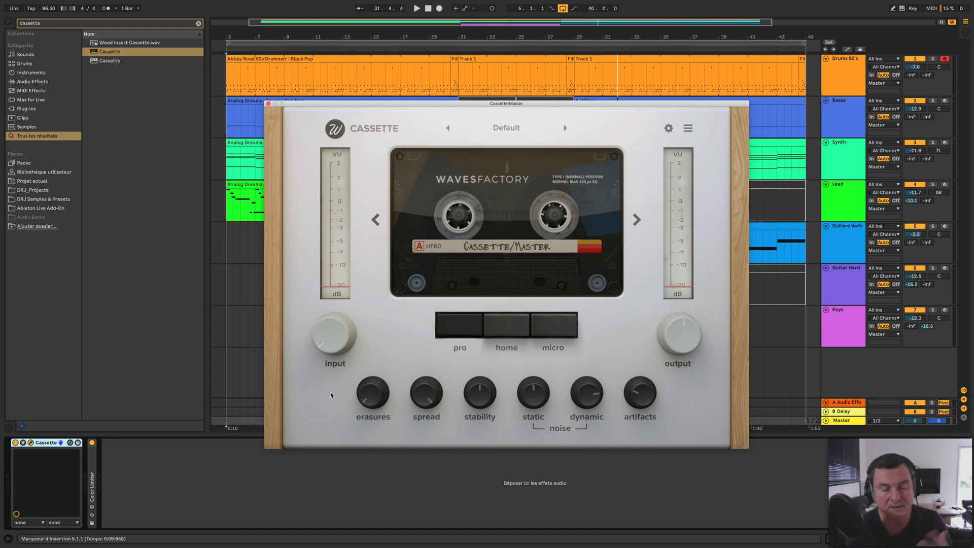
{"action": "double_click", "coordinate": [336, 341]}
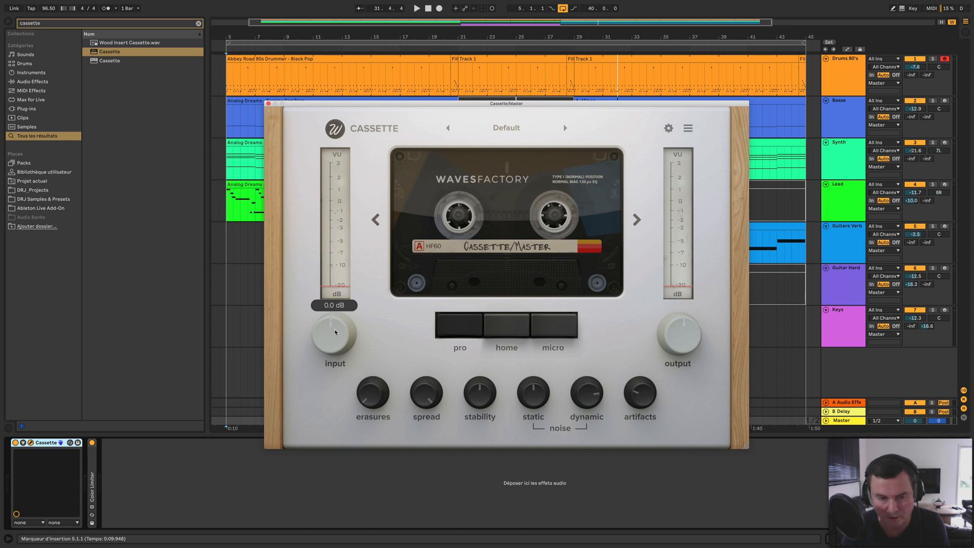
Audition the arrangement while raising Cassette's input level to about 19.1 dB and bringing it back down near 0 dB
{"action": "key", "text": "space"}
{"action": "left_click_drag", "start_coordinate": [335, 333], "coordinate": [338, 302]}
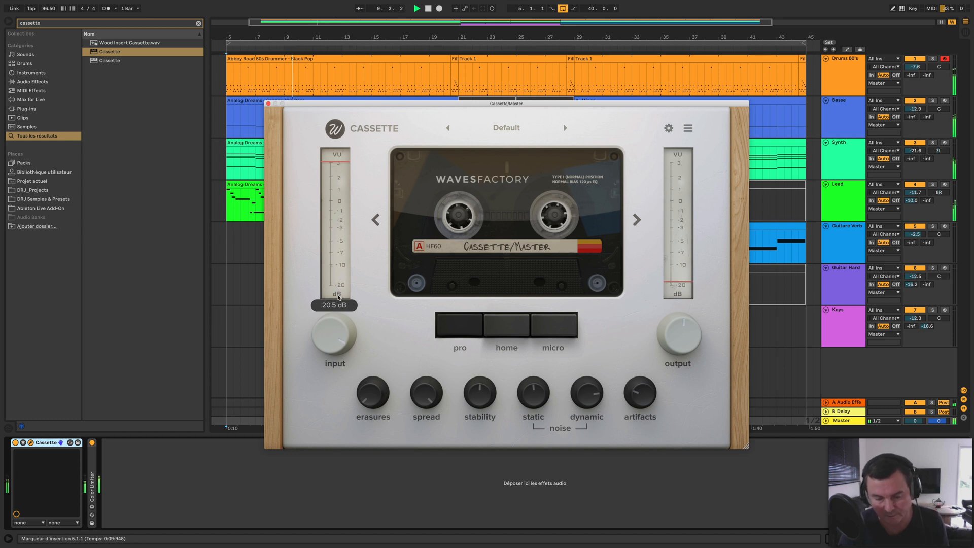
{"action": "key", "text": "space"}
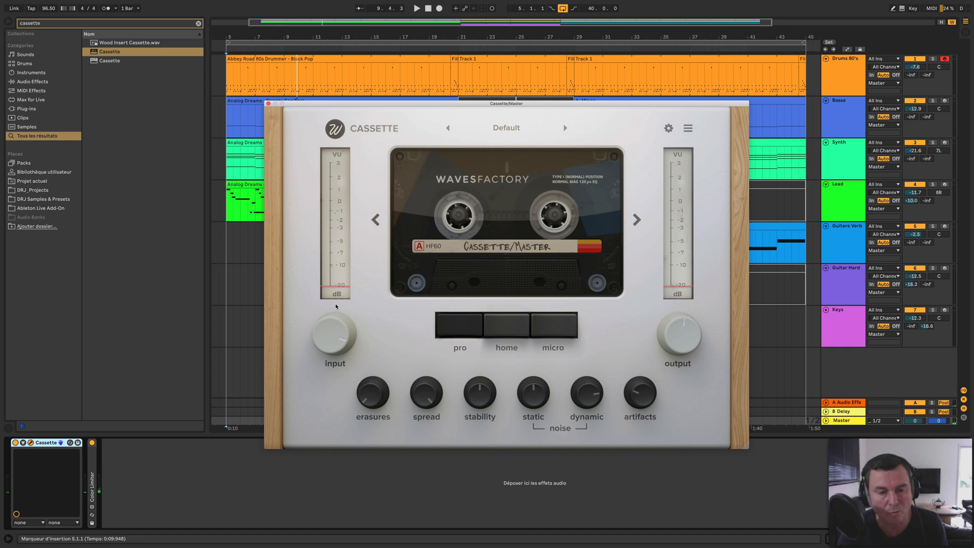
{"action": "mouse_move", "coordinate": [334, 331]}
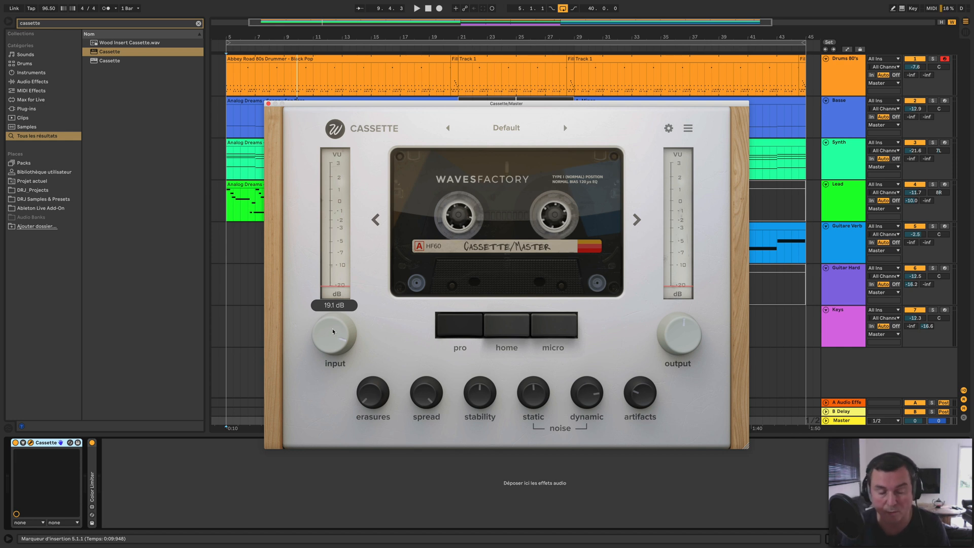
{"action": "key", "text": "space"}
{"action": "mouse_move", "coordinate": [333, 332]}
{"action": "left_mouse_down"}
{"action": "mouse_move", "coordinate": [346, 419]}
{"action": "mouse_move", "coordinate": [335, 342]}
{"action": "left_mouse_up"}
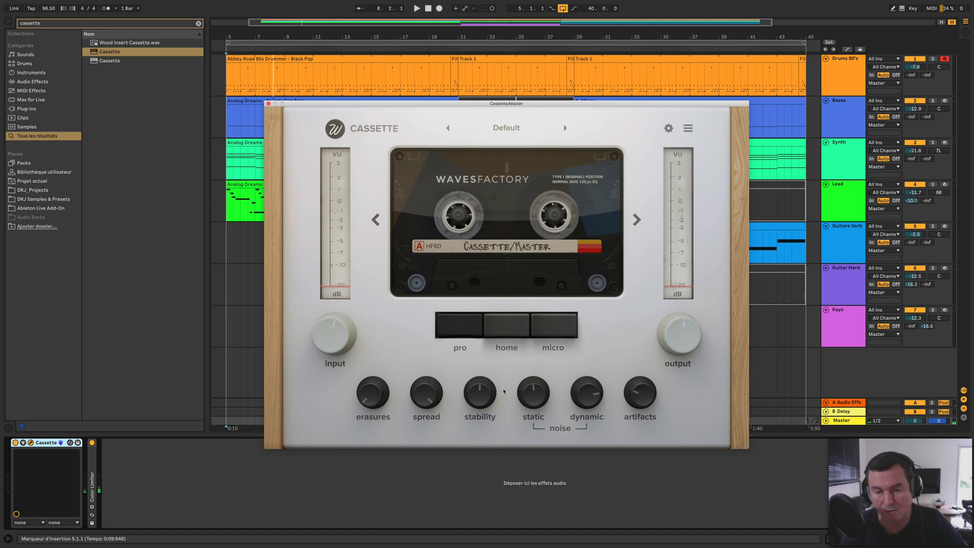
Turn off compression and frequency response in Cassette's advanced settings and close them
{"action": "left_click", "coordinate": [668, 129]}
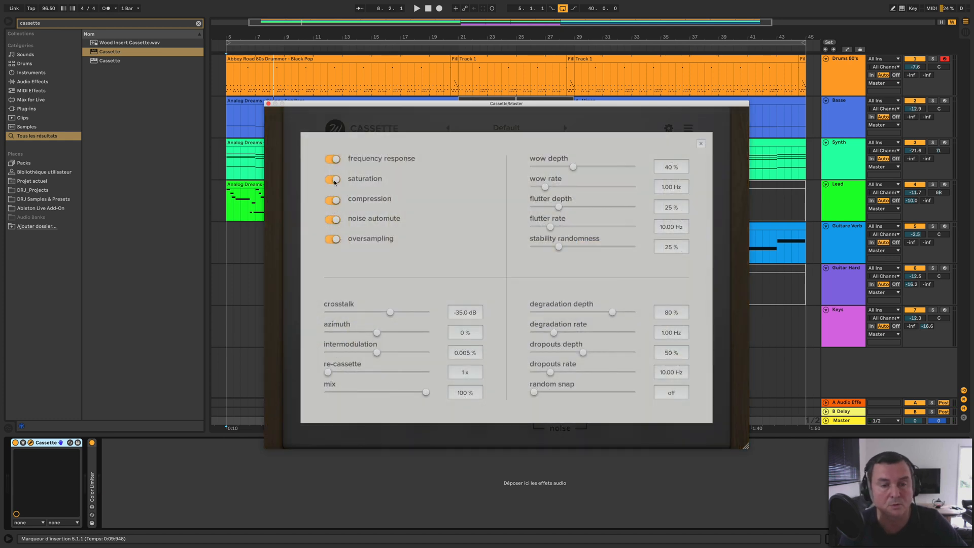
{"action": "left_click", "coordinate": [333, 201]}
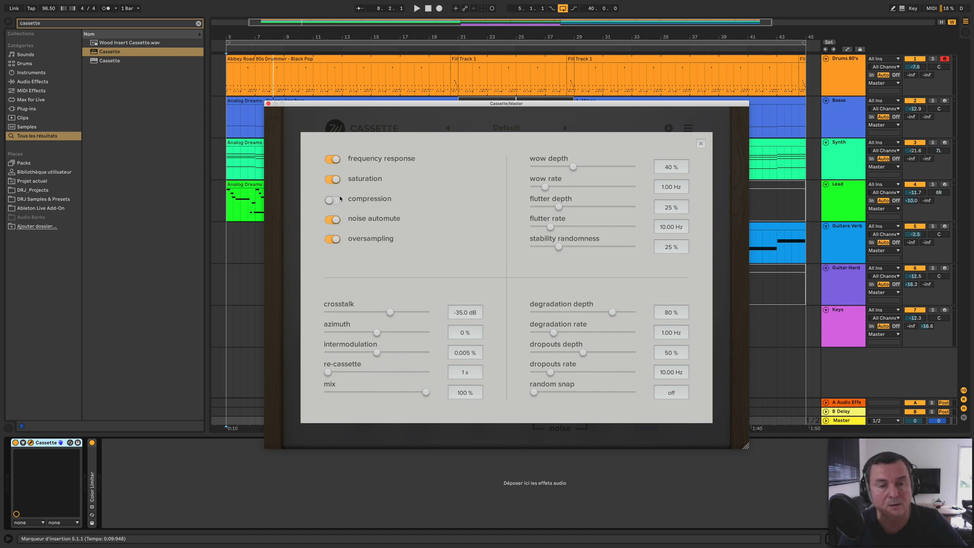
{"action": "left_click", "coordinate": [332, 160]}
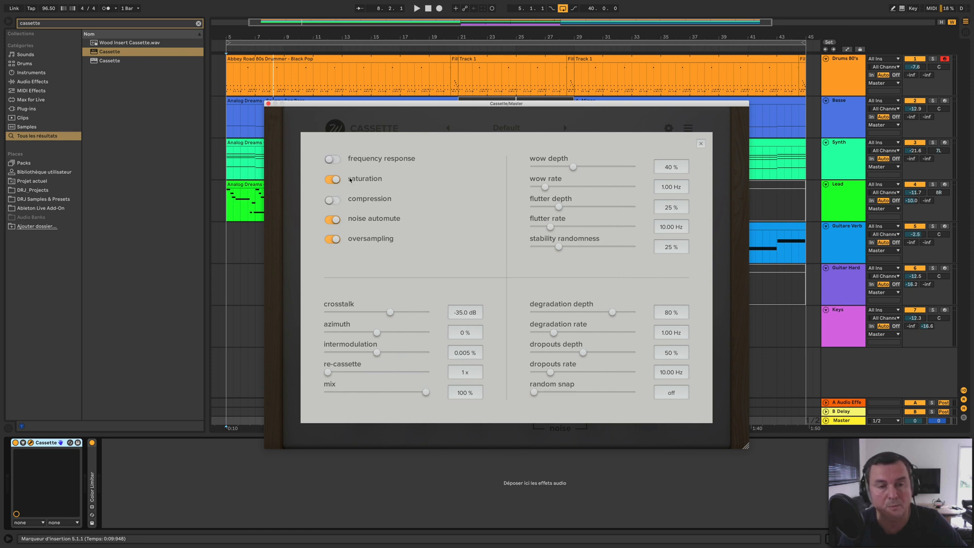
{"action": "left_click", "coordinate": [700, 145]}
Play the arrangement while raising Cassette's input level to 18.9 dB, and stop playback
{"action": "key", "text": "space"}
{"action": "left_click_drag", "start_coordinate": [332, 333], "coordinate": [339, 175]}
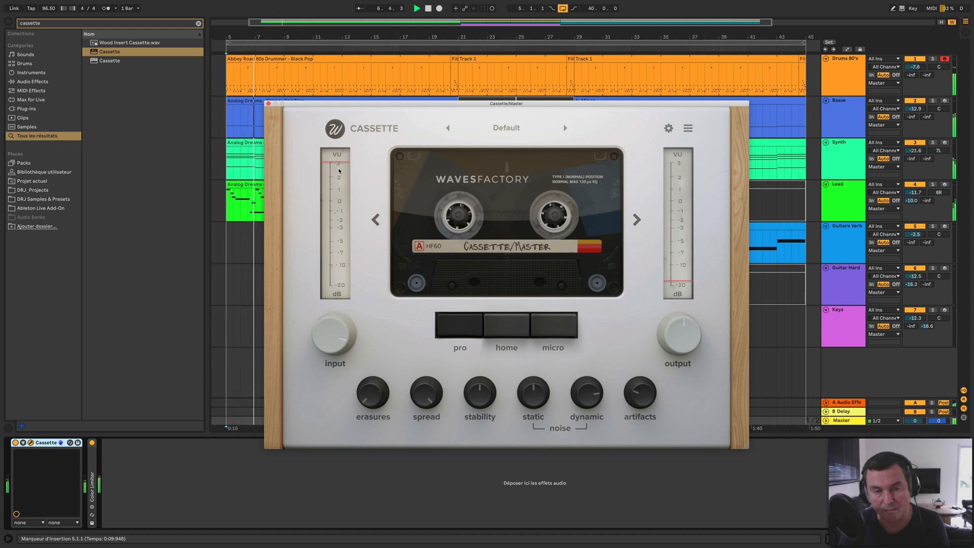
{"action": "key", "text": "space"}
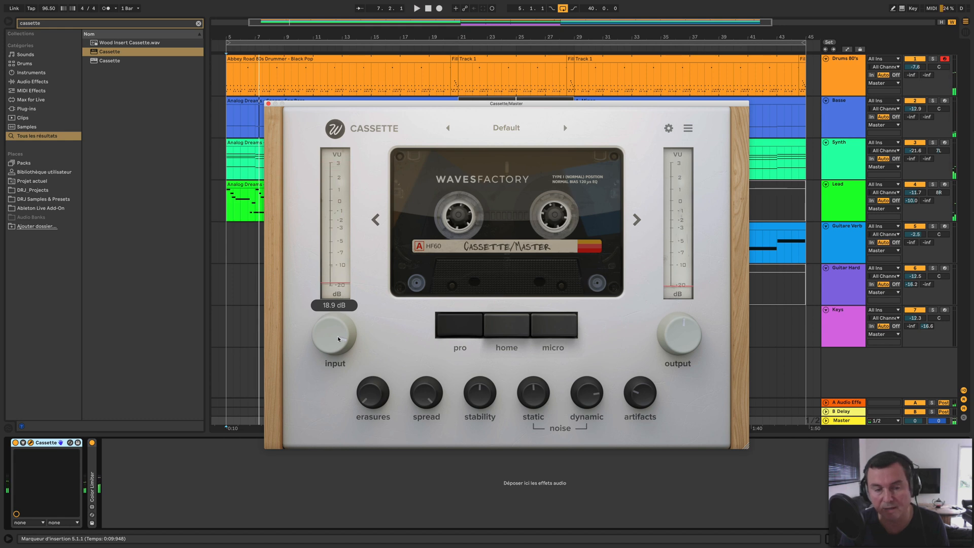
Turn off saturation and turn compression back on in Cassette's advanced settings, and close them
{"action": "left_click", "coordinate": [668, 128]}
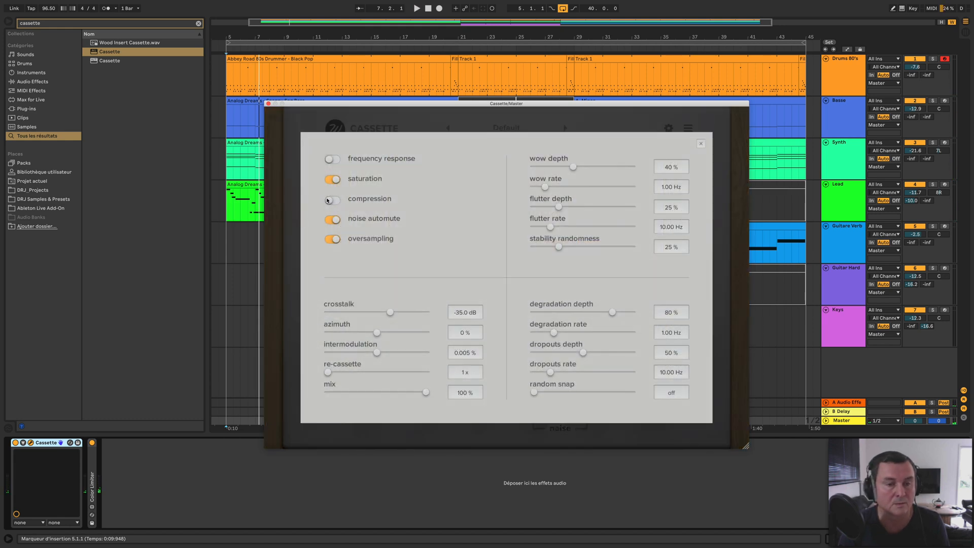
{"action": "left_click", "coordinate": [332, 180]}
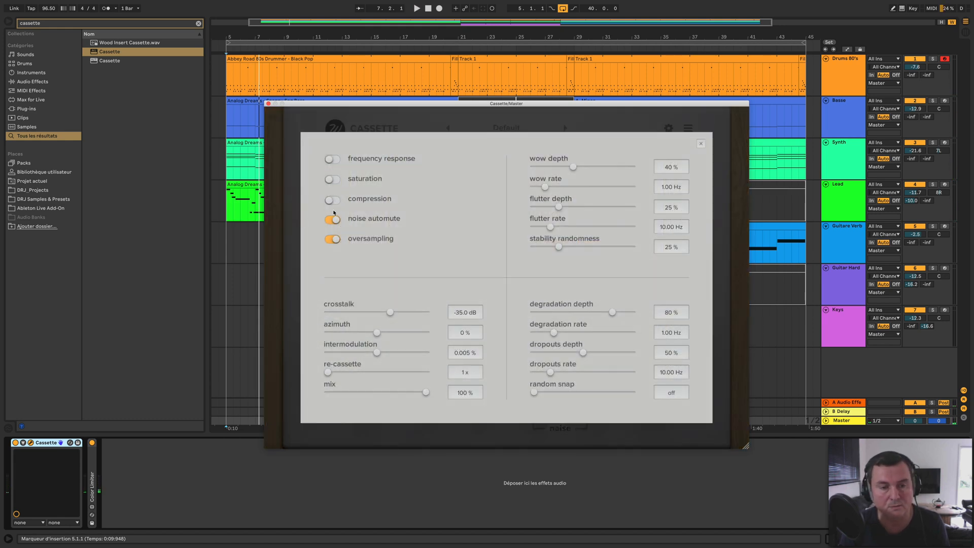
{"action": "left_click", "coordinate": [333, 200]}
{"action": "left_click", "coordinate": [701, 145]}
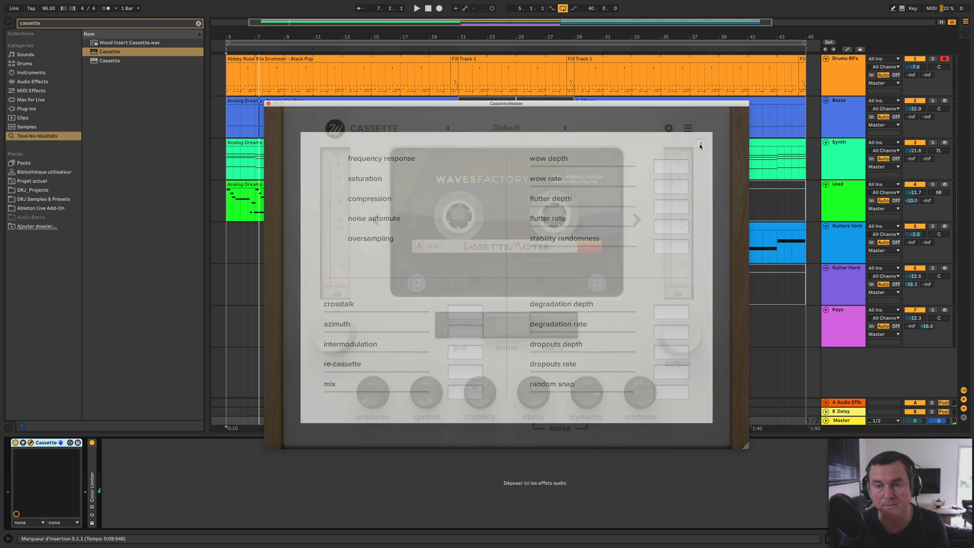
Play the arrangement while lowering Cassette's input level to about 0.7 dB
{"action": "key", "text": "space"}
{"action": "mouse_move", "coordinate": [327, 339]}
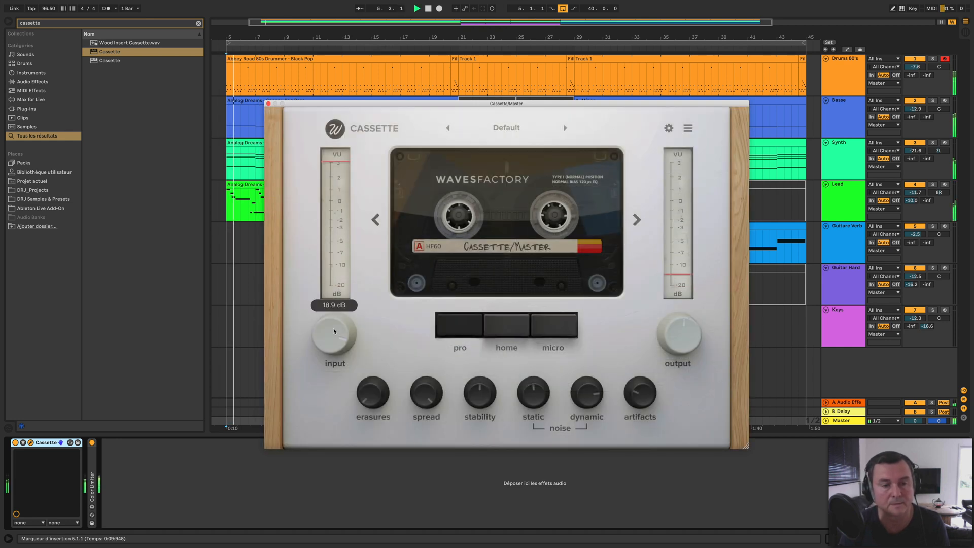
{"action": "left_click_drag", "start_coordinate": [327, 339], "coordinate": [340, 373]}
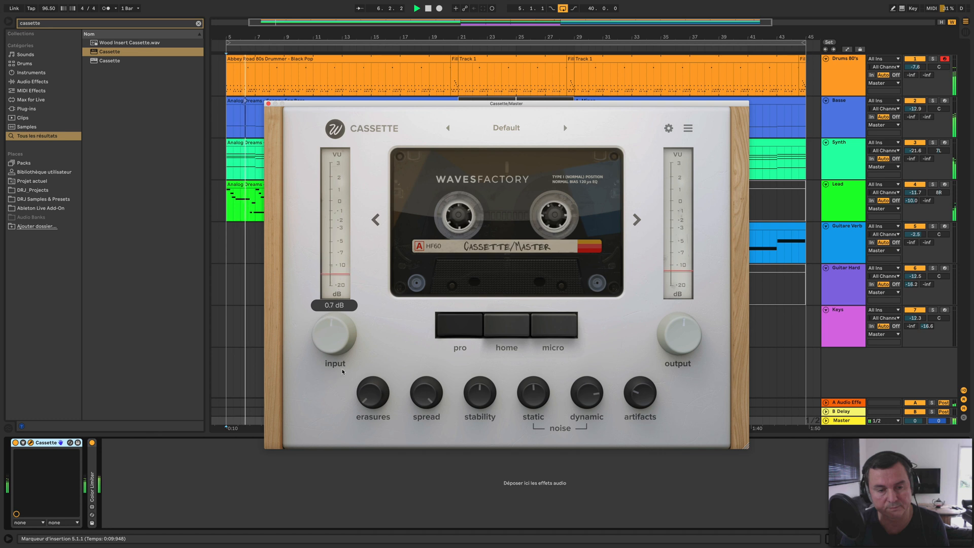
Restore Cassette's original settings by switching to the Clean Tape preset and reloading the Default preset
{"action": "left_click", "coordinate": [487, 128]}
{"action": "left_click", "coordinate": [488, 140]}
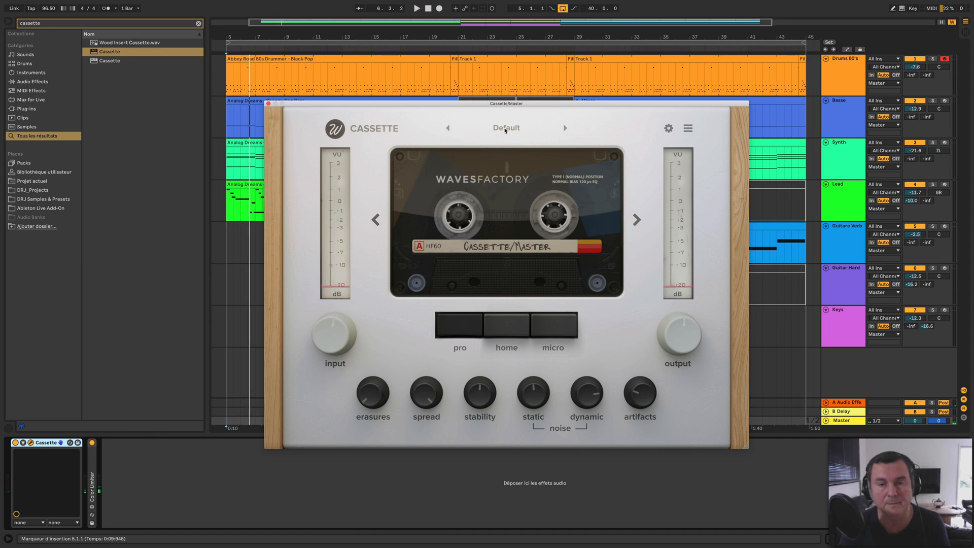
{"action": "left_click", "coordinate": [448, 129]}
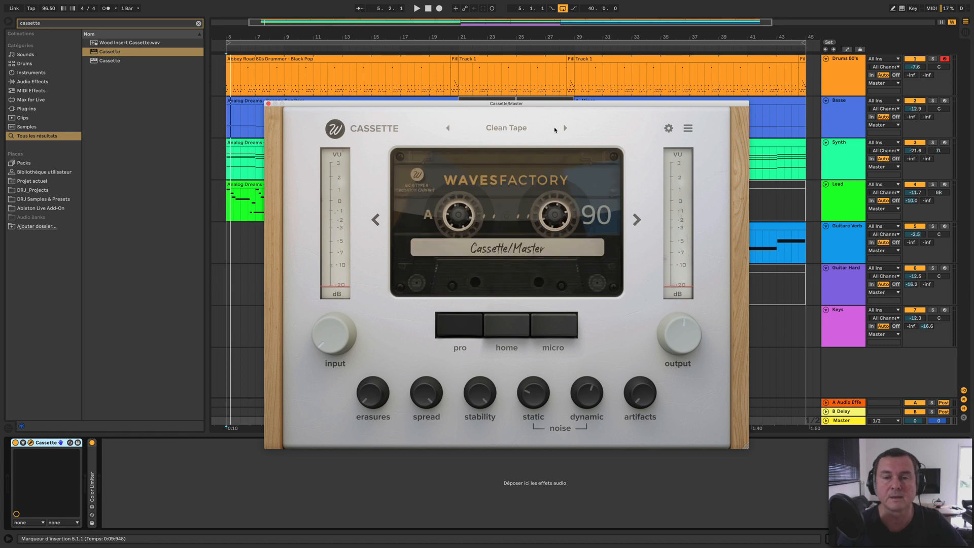
{"action": "left_click", "coordinate": [523, 129]}
{"action": "left_click", "coordinate": [488, 140]}
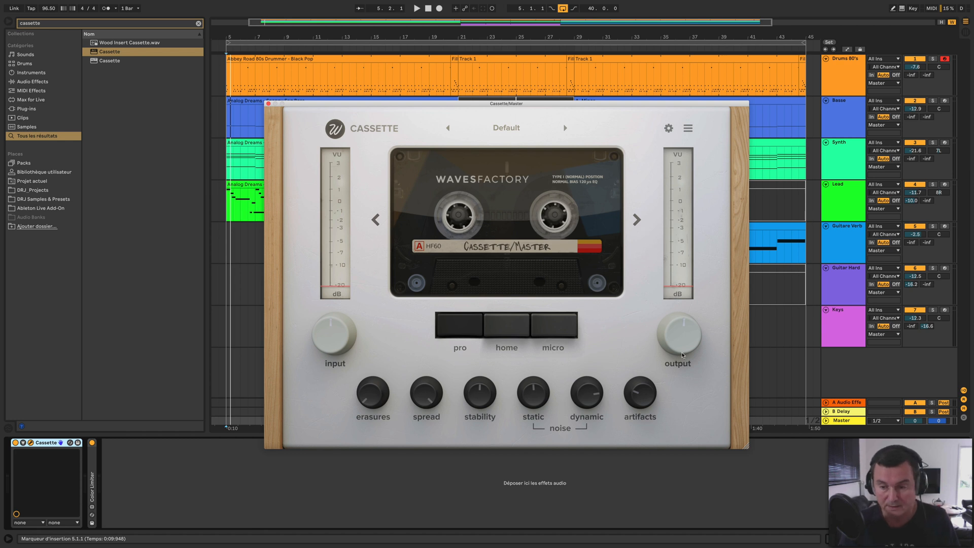
Cycle twice through Cassette's four tape types, ending back on Type I (Normal) Position
{"action": "mouse_move", "coordinate": [684, 338]}
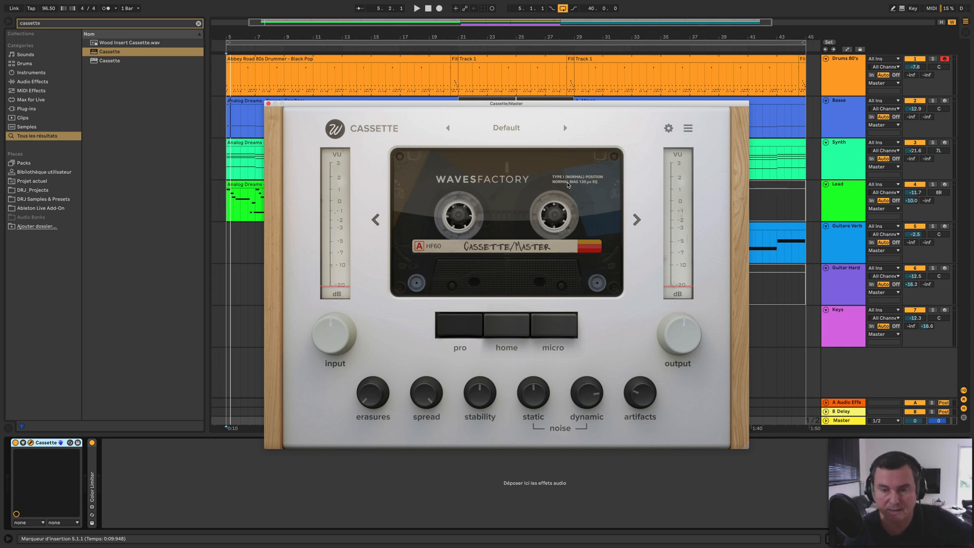
{"action": "left_click", "coordinate": [635, 221]}
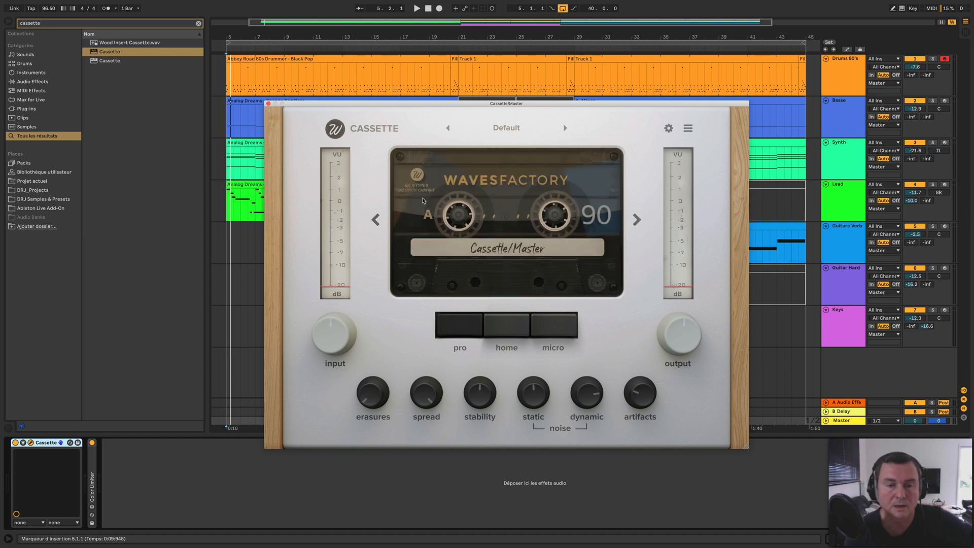
{"action": "left_click", "coordinate": [639, 221]}
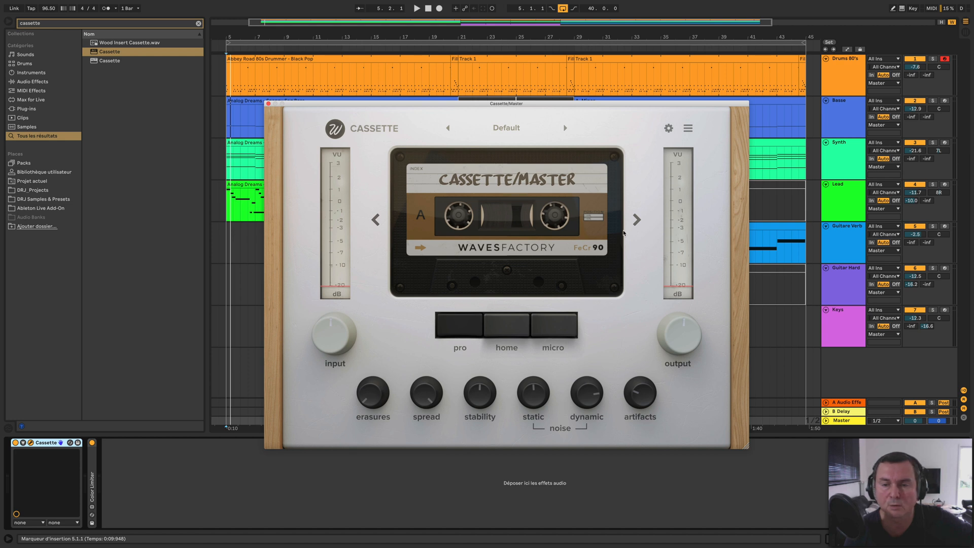
{"action": "left_click", "coordinate": [637, 220]}
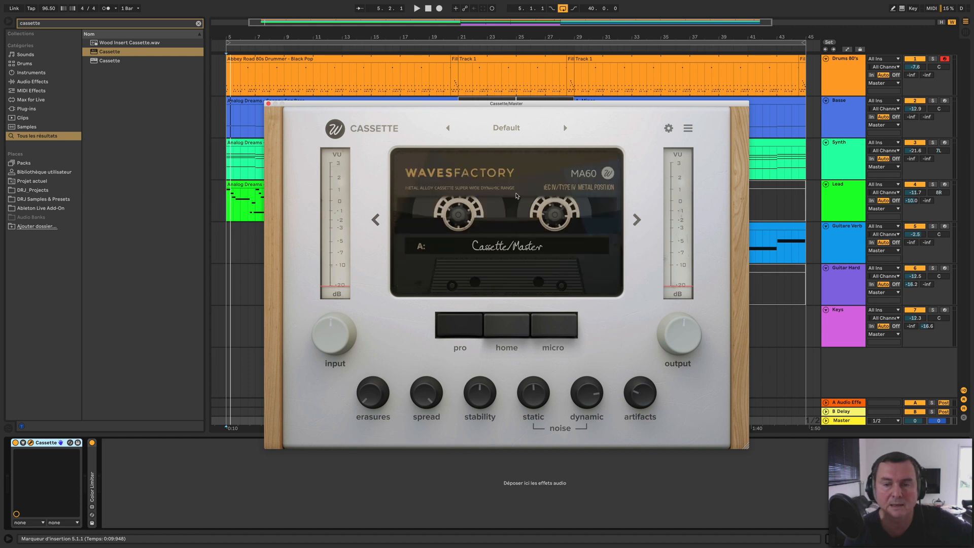
{"action": "left_click", "coordinate": [636, 219]}
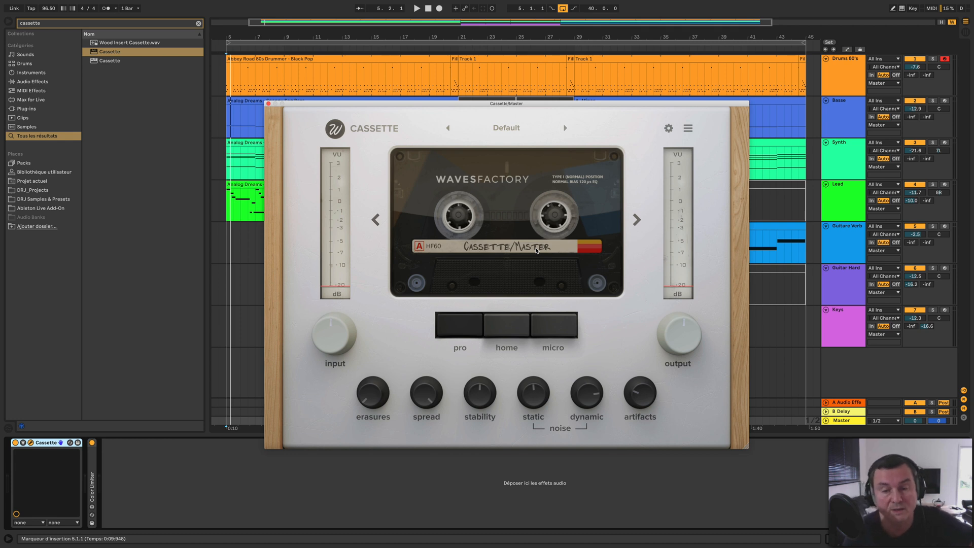
{"action": "left_click", "coordinate": [636, 219]}
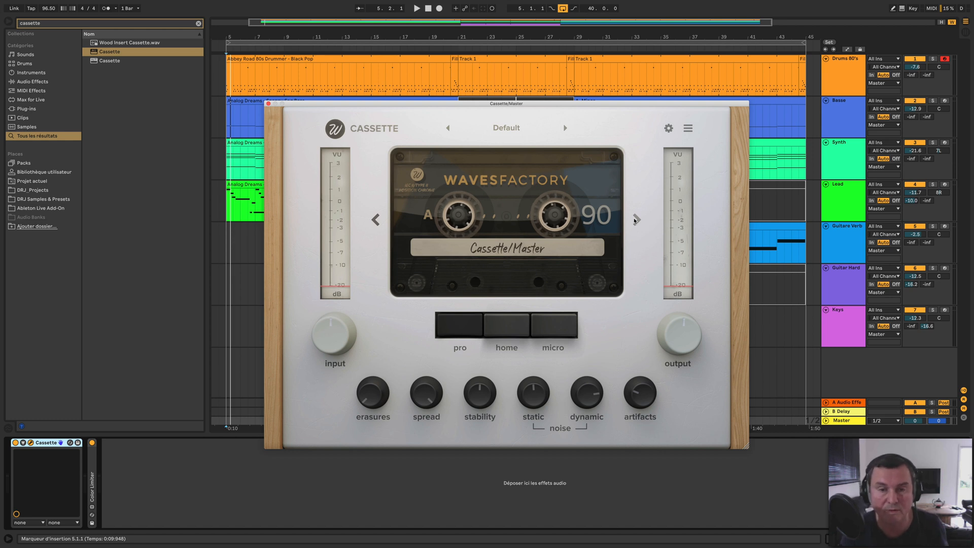
{"action": "left_click", "coordinate": [635, 220]}
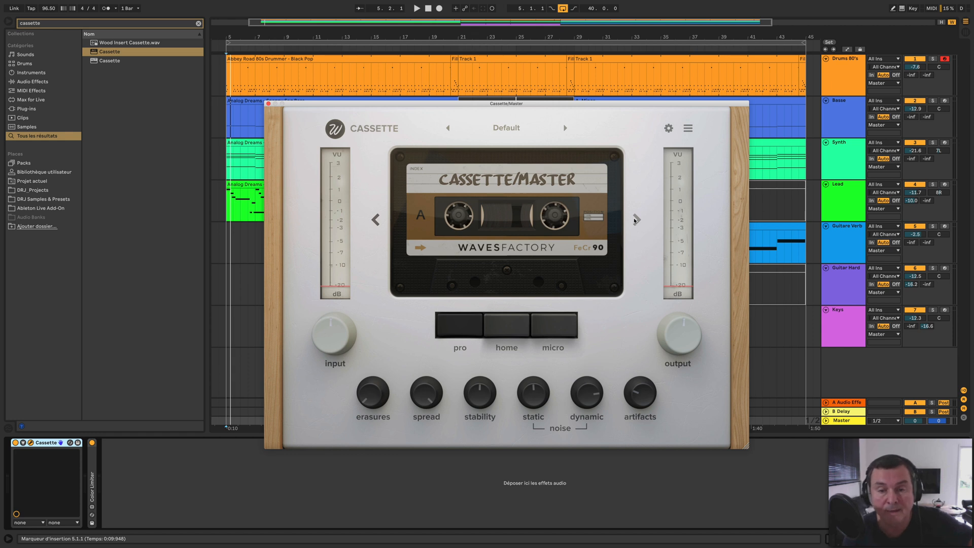
{"action": "left_click", "coordinate": [636, 220]}
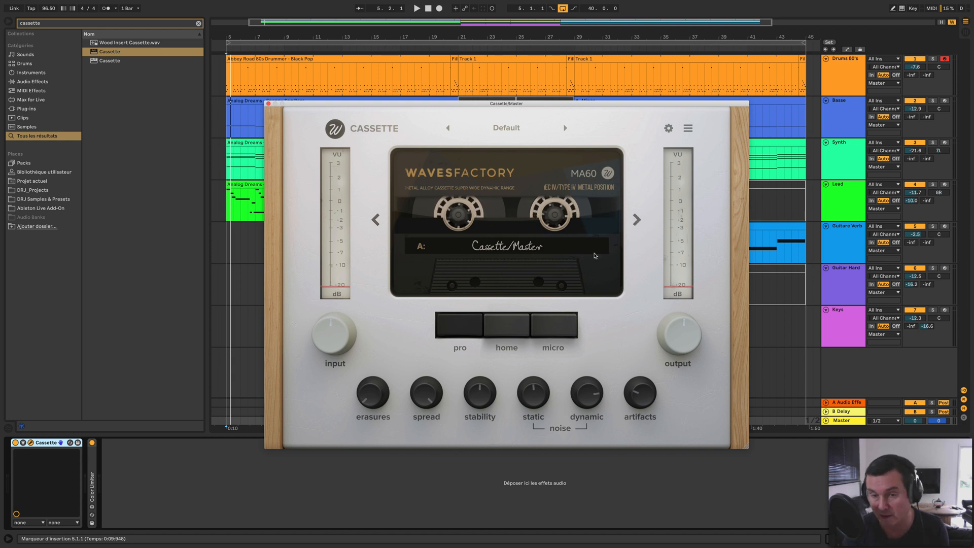
{"action": "left_click", "coordinate": [636, 219]}
Play the arrangement while switching through all four tape types, compare Type IV with Type I once more, and stop playback on Type I
{"action": "key", "text": "space"}
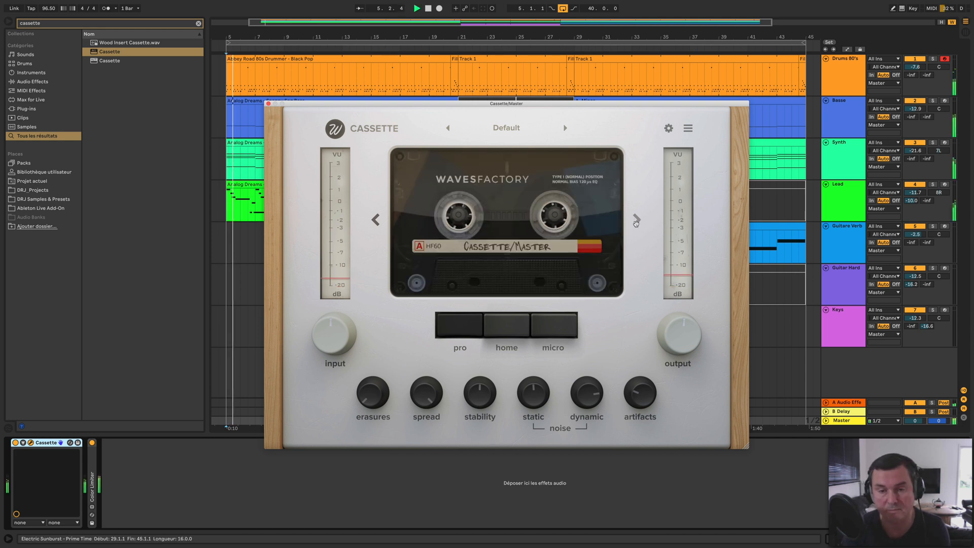
{"action": "left_click", "coordinate": [636, 219]}
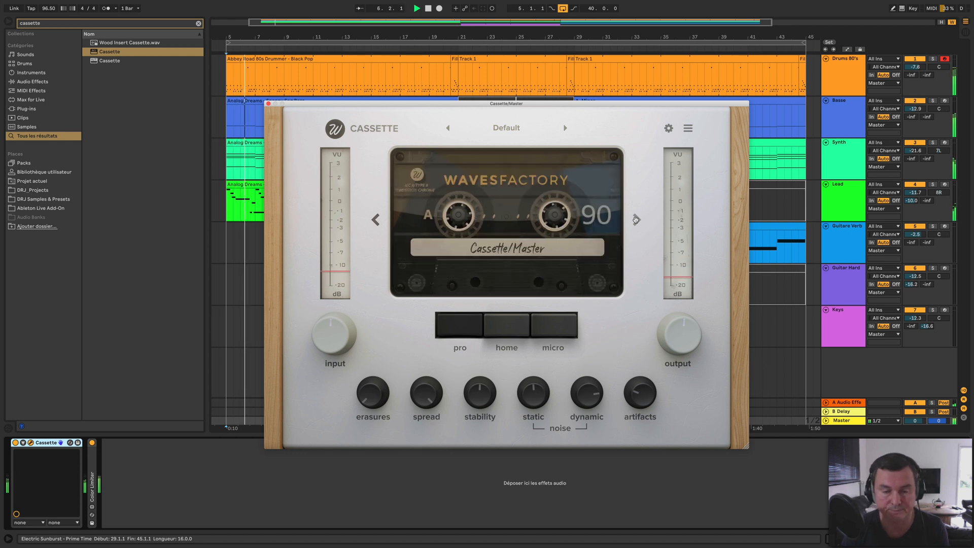
{"action": "left_click", "coordinate": [636, 220]}
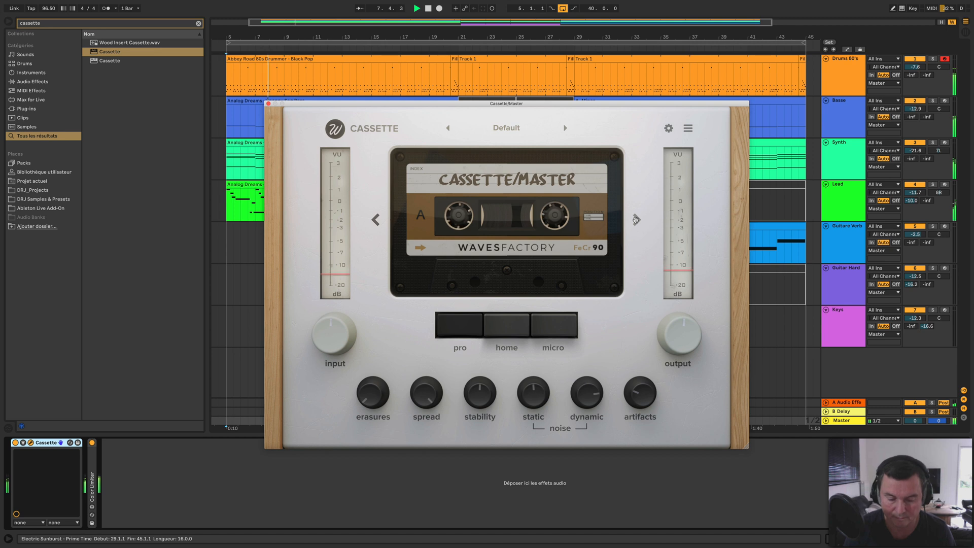
{"action": "left_click", "coordinate": [636, 220]}
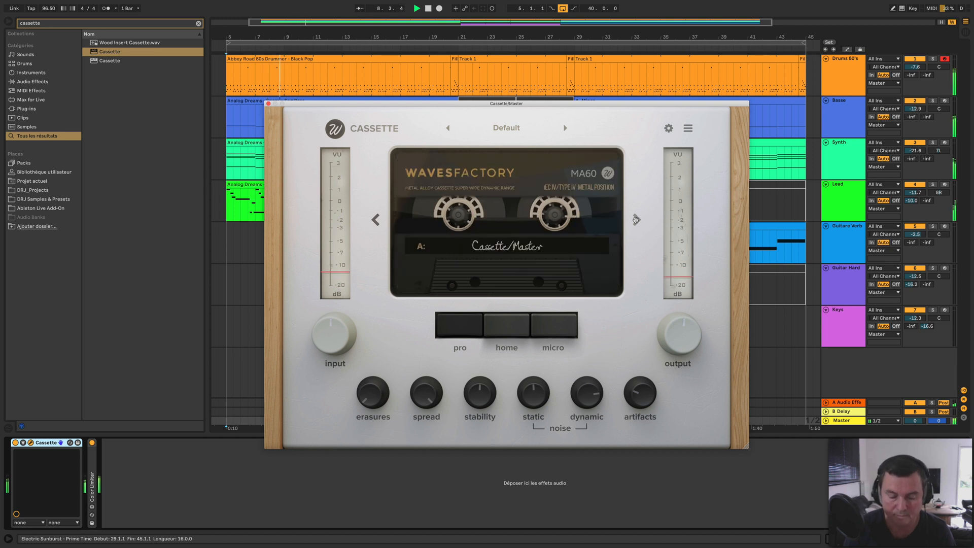
{"action": "left_click", "coordinate": [637, 220]}
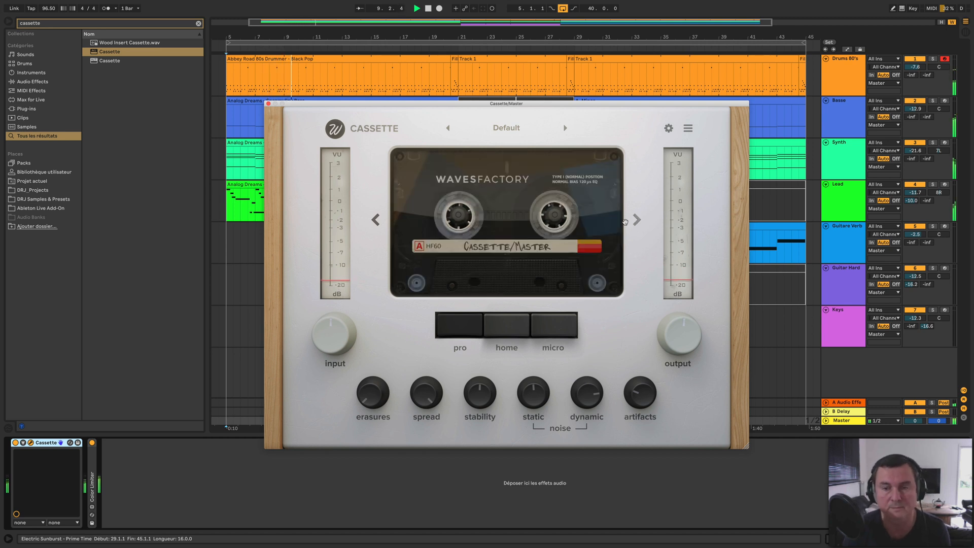
{"action": "left_click", "coordinate": [376, 220]}
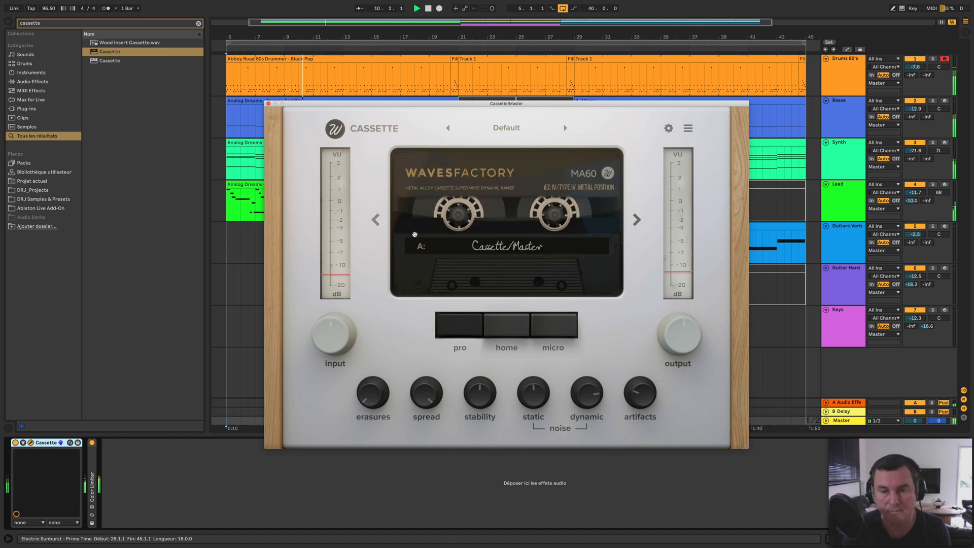
{"action": "left_click", "coordinate": [636, 219]}
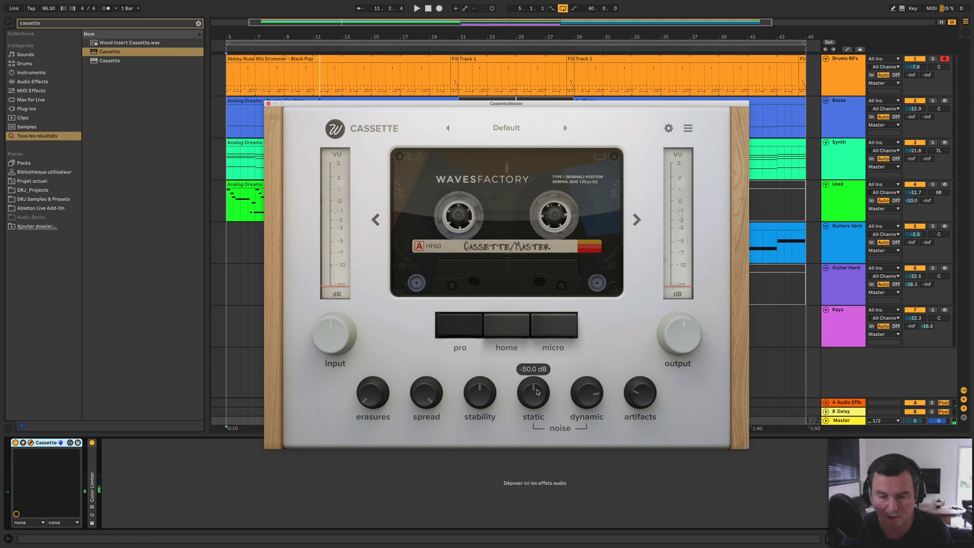
Lower the static noise level, and play the arrangement while auditioning the home and micro machine types before returning to pro
{"action": "left_click_drag", "start_coordinate": [534, 399], "coordinate": [533, 378]}
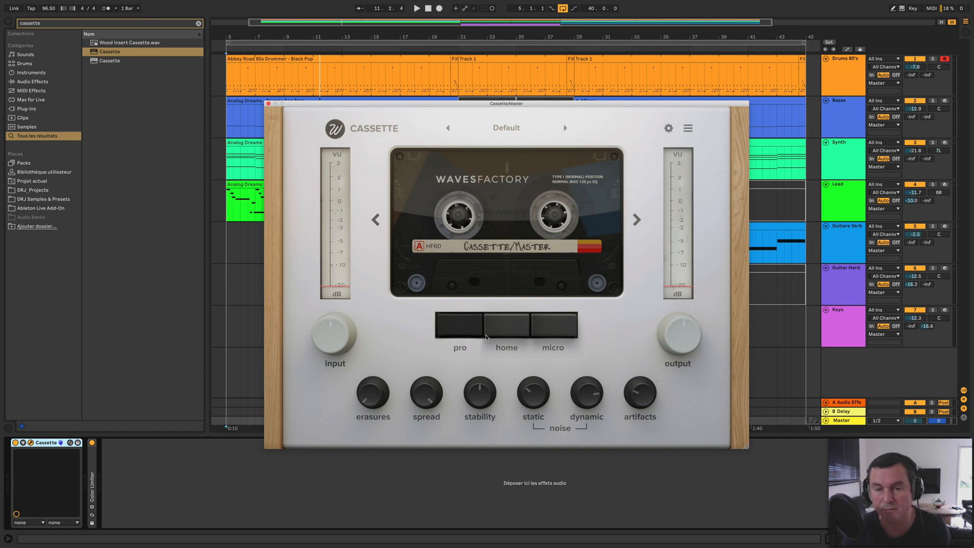
{"action": "key", "text": "space"}
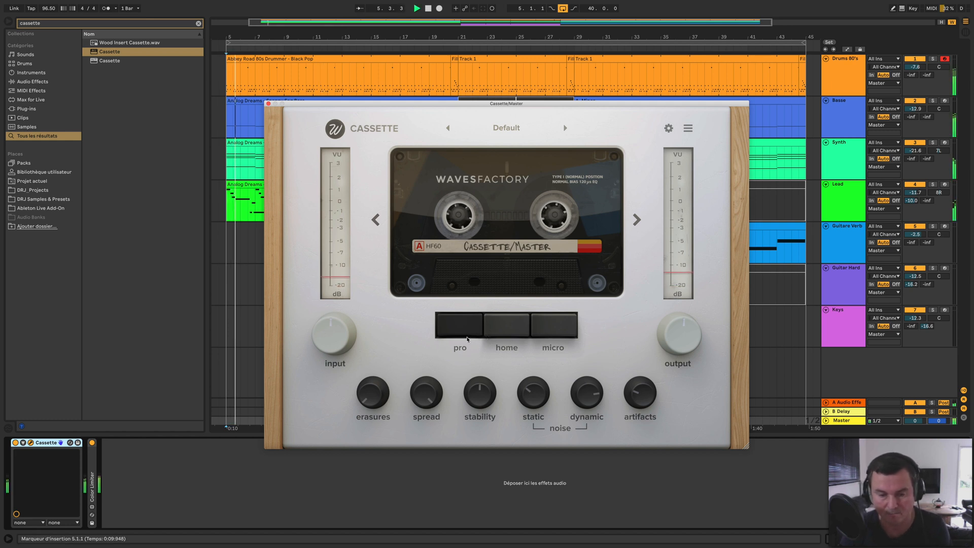
{"action": "left_click", "coordinate": [511, 332]}
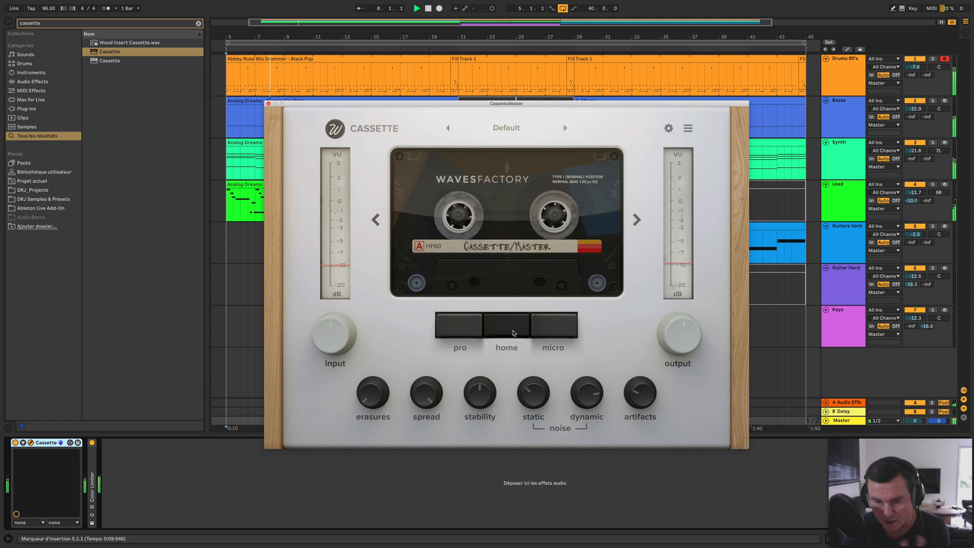
{"action": "left_click", "coordinate": [550, 330]}
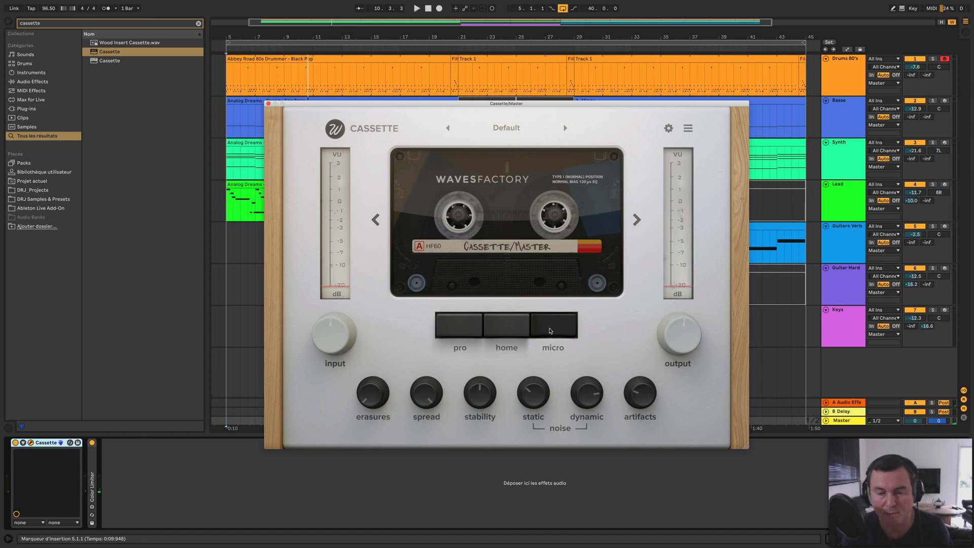
{"action": "key", "text": "space"}
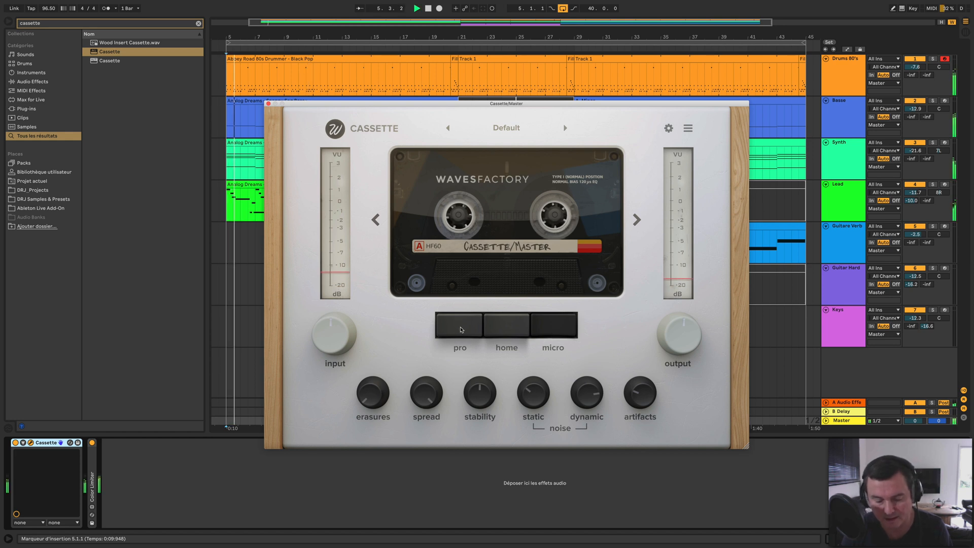
{"action": "left_click", "coordinate": [461, 330]}
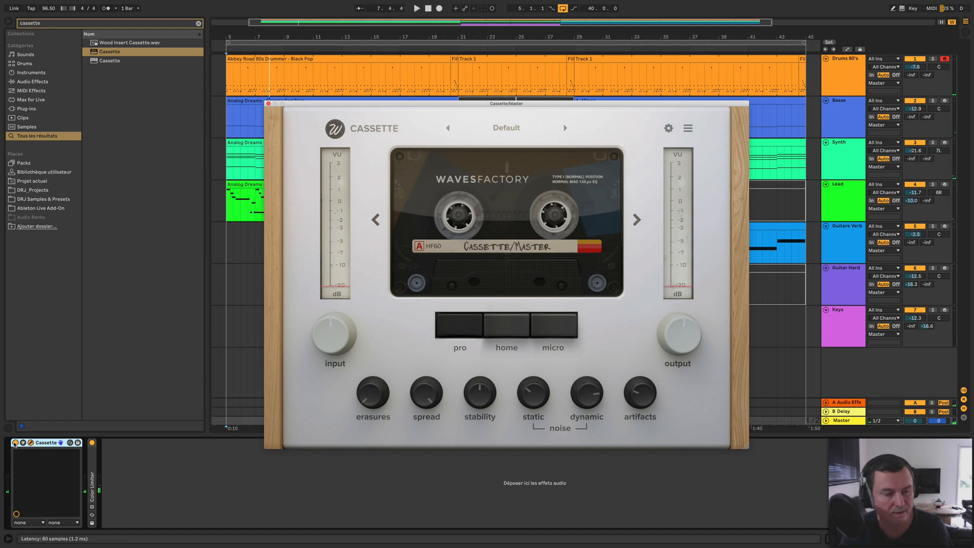
Compare the untreated sound by playing the arrangement with Cassette bypassed, and enable the plugin again
{"action": "left_click", "coordinate": [15, 443]}
{"action": "key", "text": "space"}
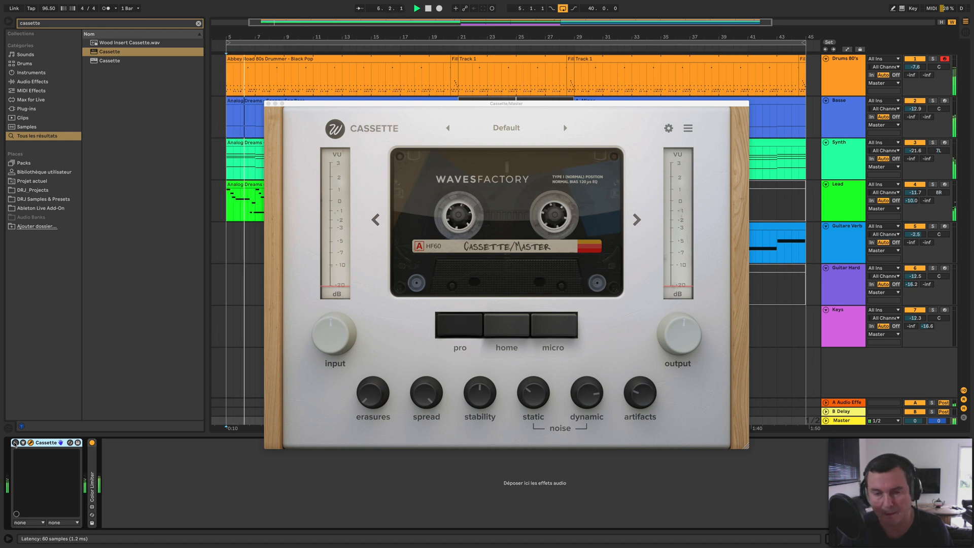
{"action": "left_click", "coordinate": [14, 443]}
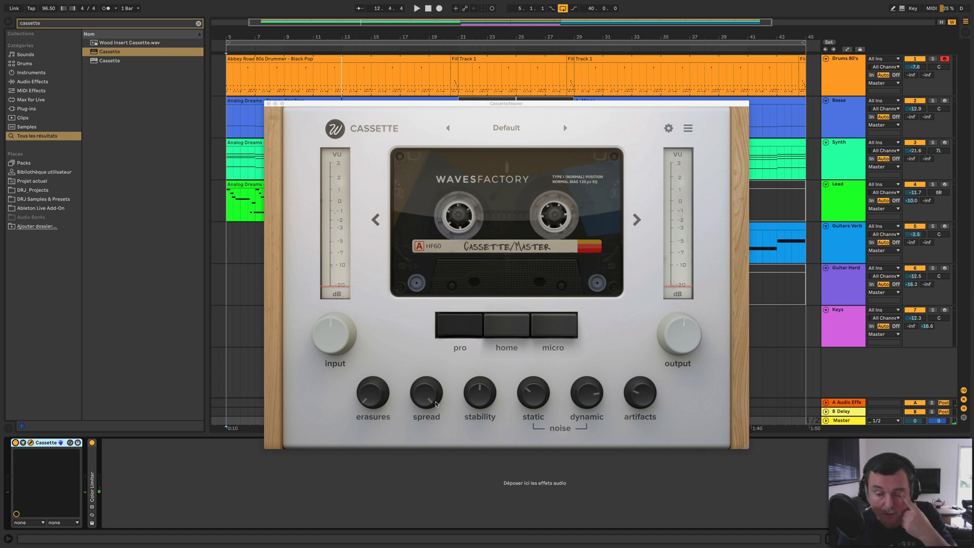
Play the arrangement while raising erasures to the maximum, stop playback, and lower erasures again
{"action": "left_click", "coordinate": [370, 399]}
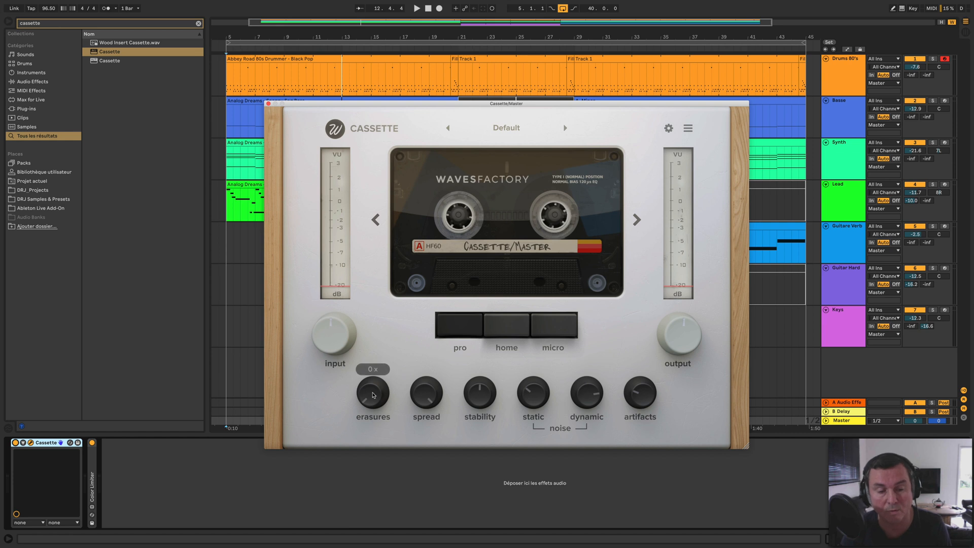
{"action": "key", "text": "space"}
{"action": "left_click_drag", "start_coordinate": [373, 399], "coordinate": [381, 313]}
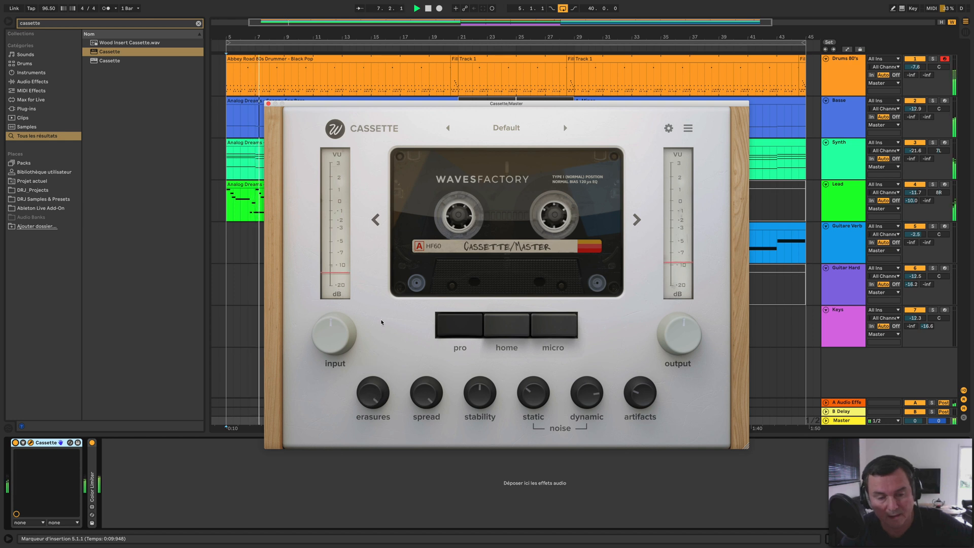
{"action": "key", "text": "space"}
{"action": "left_click_drag", "start_coordinate": [372, 397], "coordinate": [371, 421]}
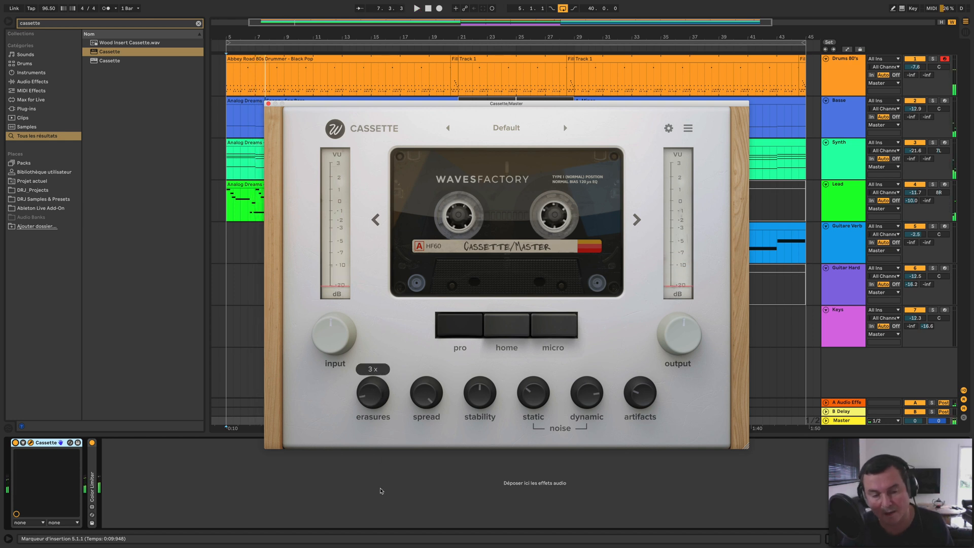
Audition the micro machine type by playing the arrangement while raising erasures from 0x to 20x and bringing it back down
{"action": "left_click", "coordinate": [541, 334]}
{"action": "mouse_move", "coordinate": [372, 398]}
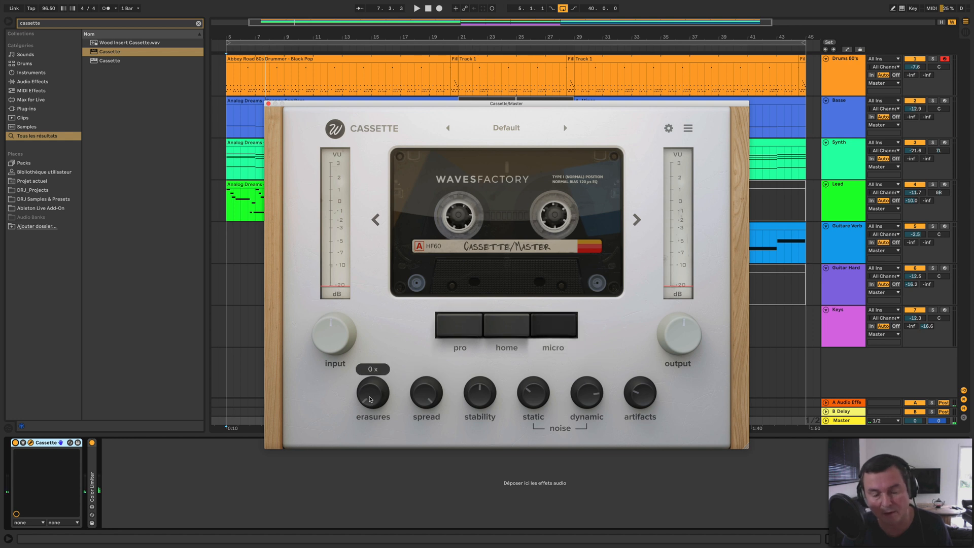
{"action": "key", "text": "space"}
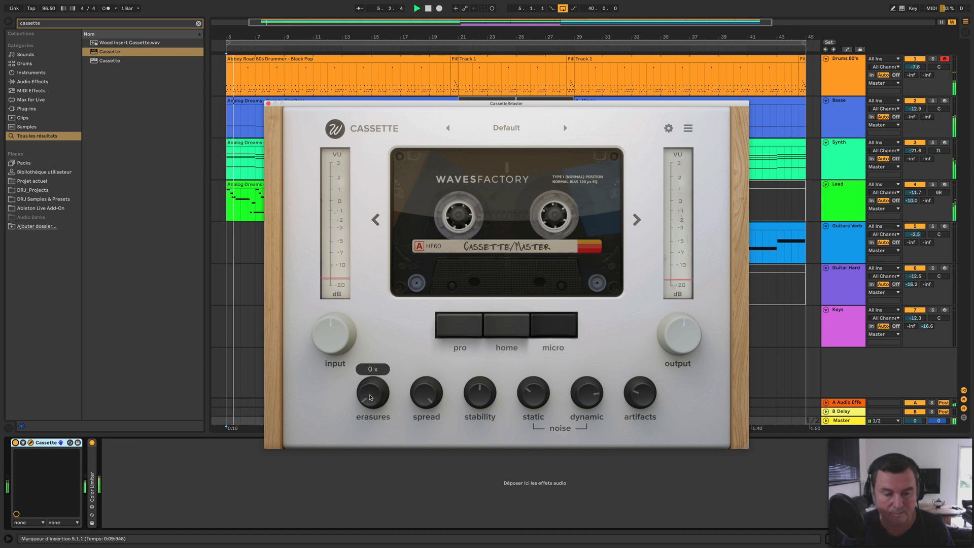
{"action": "left_click_drag", "start_coordinate": [373, 400], "coordinate": [376, 304]}
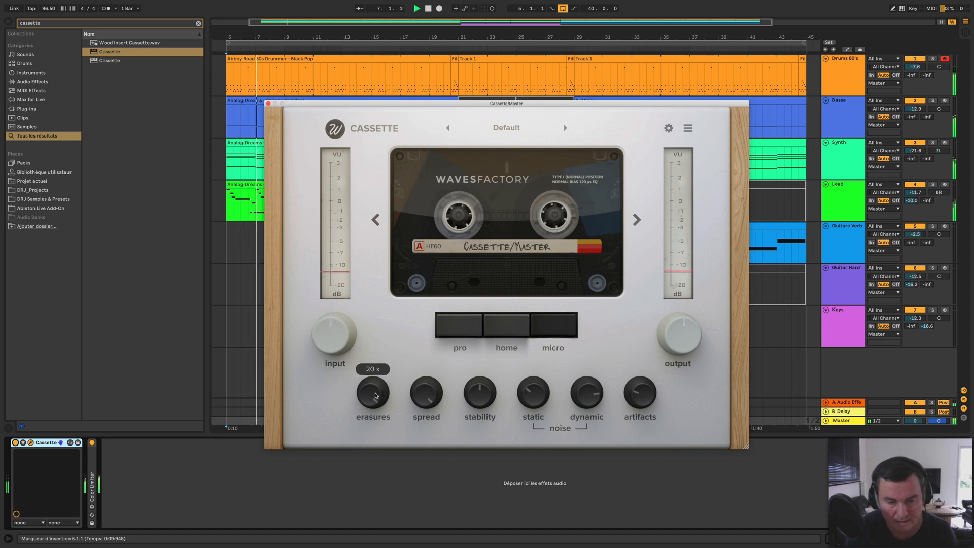
{"action": "left_click_drag", "start_coordinate": [373, 391], "coordinate": [385, 482]}
Switch to the home machine type during playback, and sweep erasures up to 20x and back down
{"action": "left_click", "coordinate": [502, 330]}
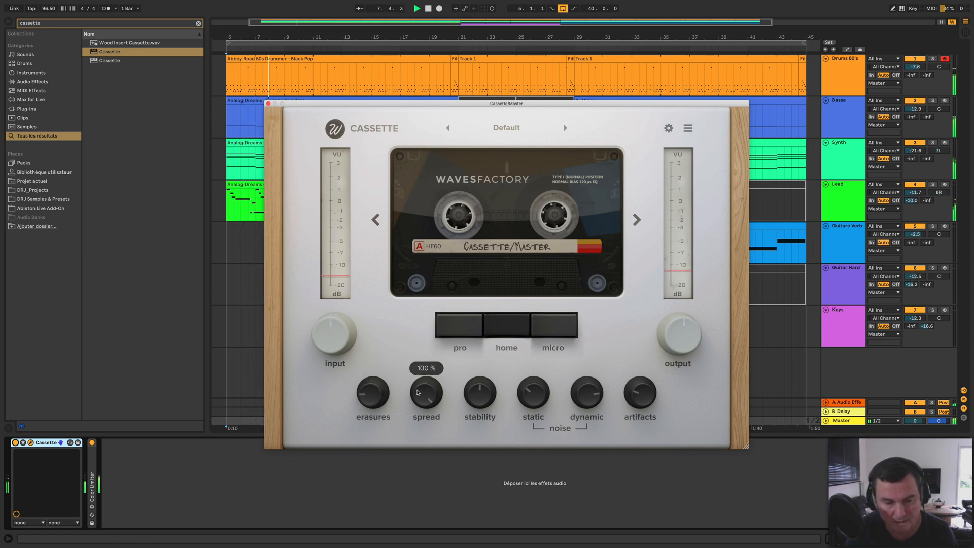
{"action": "left_click_drag", "start_coordinate": [367, 401], "coordinate": [385, 296]}
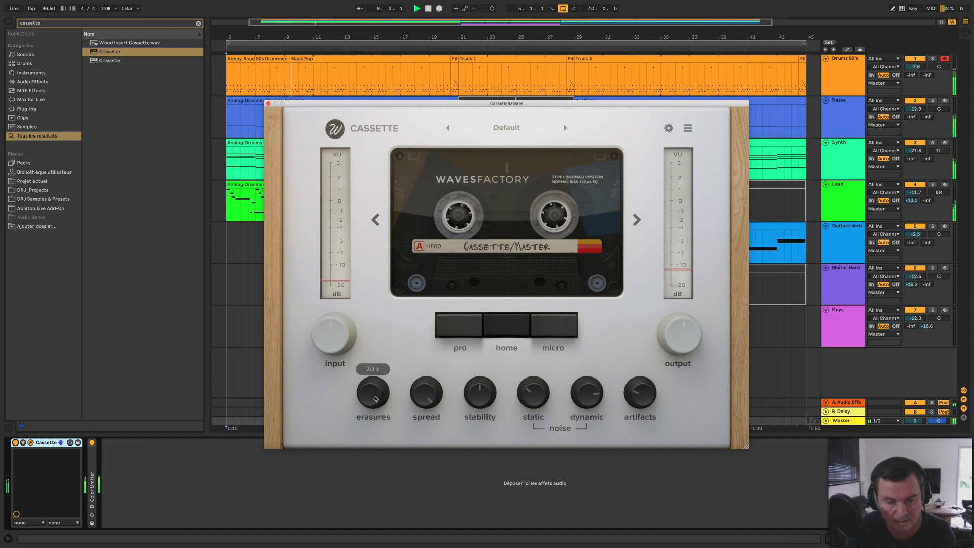
{"action": "mouse_move", "coordinate": [373, 397]}
{"action": "left_click_drag", "start_coordinate": [373, 396], "coordinate": [388, 508]}
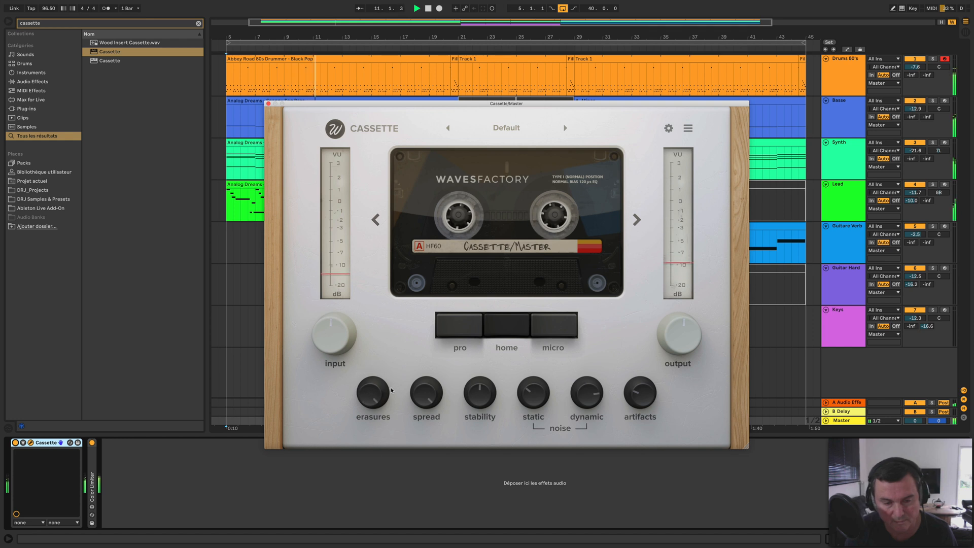
Replay the arrangement on the home machine type with erasures brought to 0x, and stop playback
{"action": "mouse_move", "coordinate": [367, 403]}
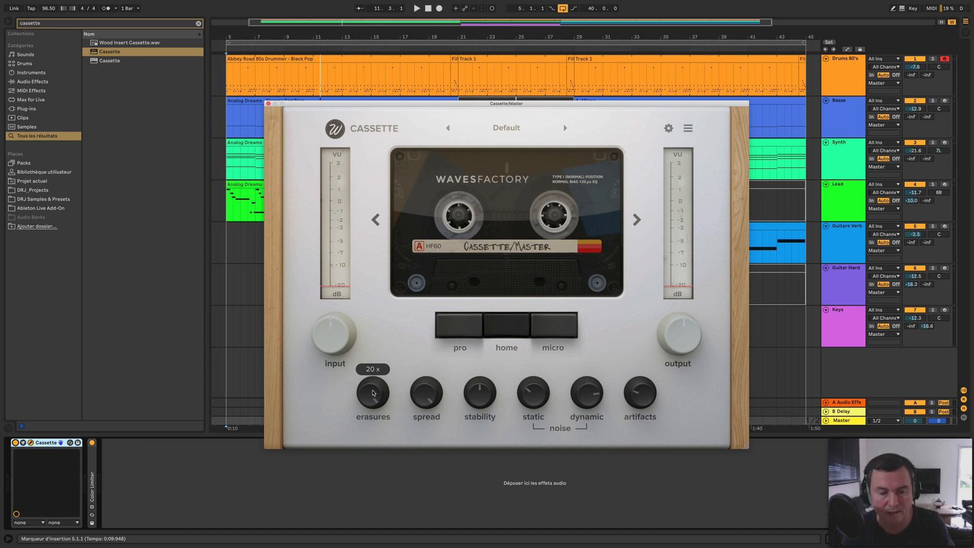
{"action": "key", "text": "space"}
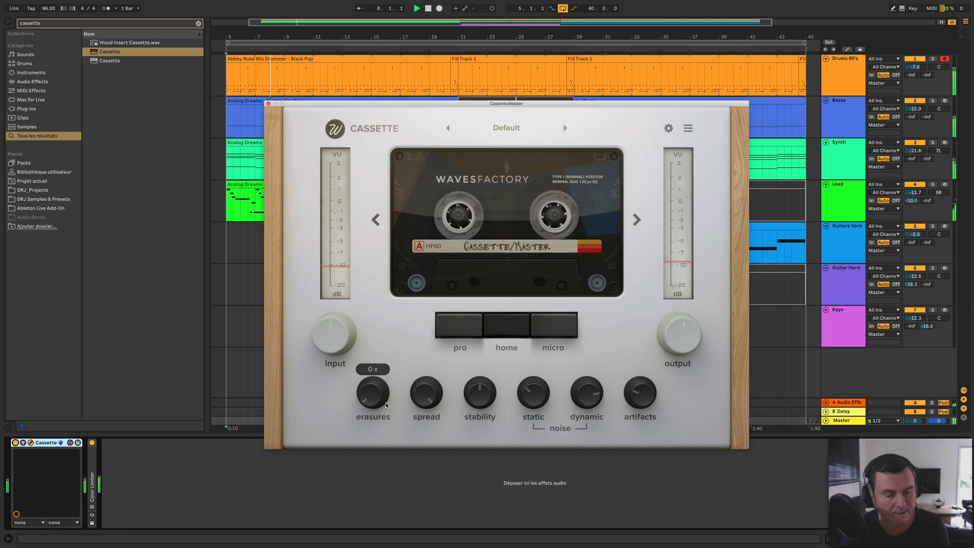
{"action": "mouse_move", "coordinate": [414, 391]}
{"action": "key", "text": "space"}
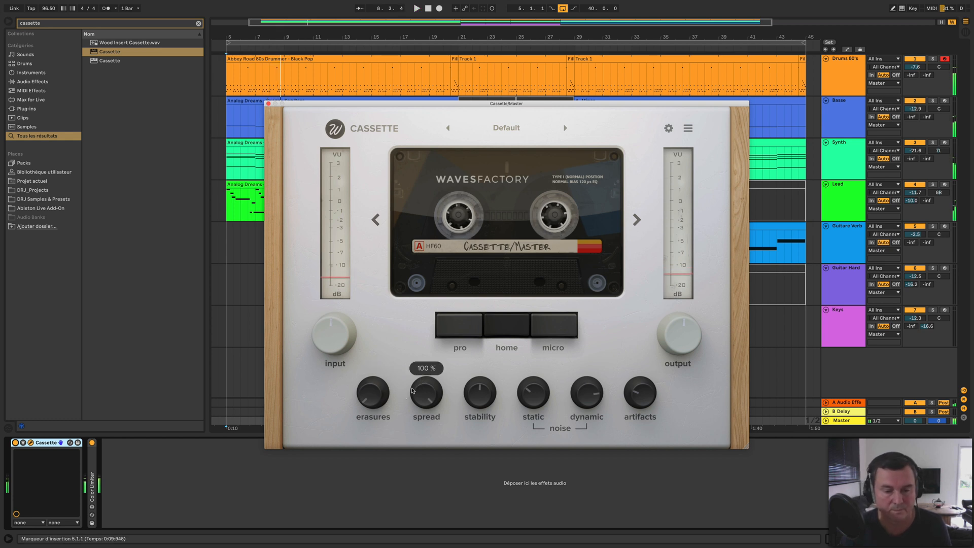
Play the arrangement while raising the spread from mono to 100% to audition the stereo width, and stop playback
{"action": "mouse_move", "coordinate": [425, 415]}
{"action": "left_mouse_down"}
{"action": "mouse_move", "coordinate": [425, 395]}
{"action": "mouse_move", "coordinate": [427, 421]}
{"action": "left_mouse_up"}
{"action": "key", "text": "space"}
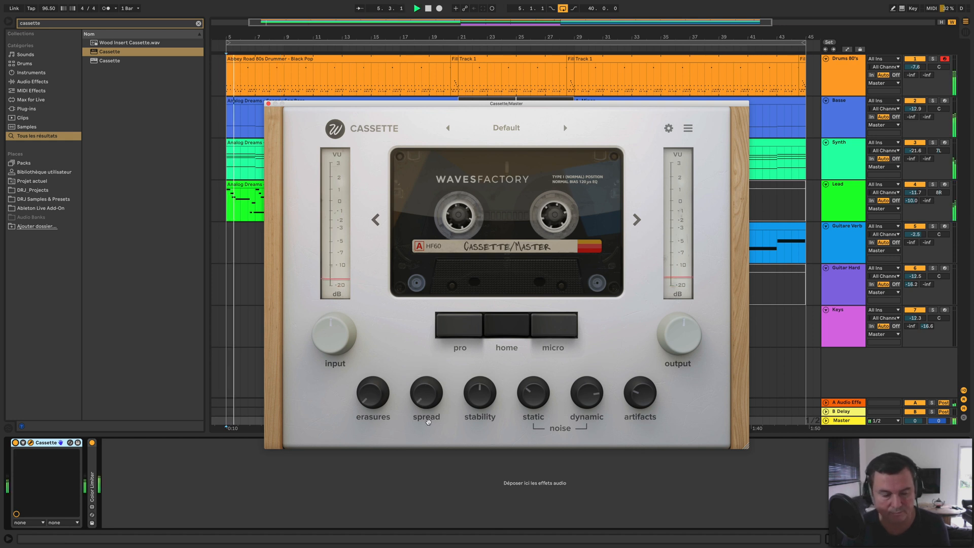
{"action": "mouse_move", "coordinate": [424, 393]}
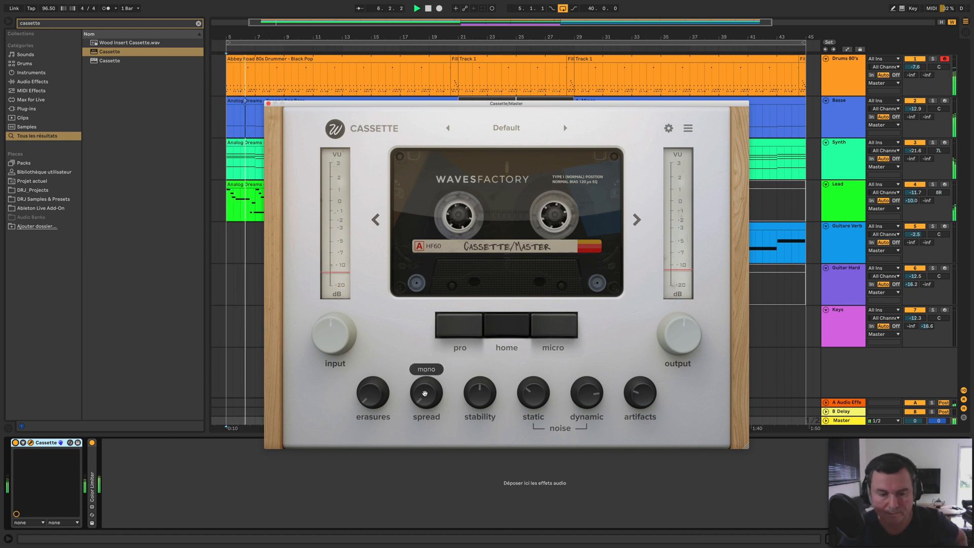
{"action": "left_click_drag", "start_coordinate": [424, 394], "coordinate": [426, 312]}
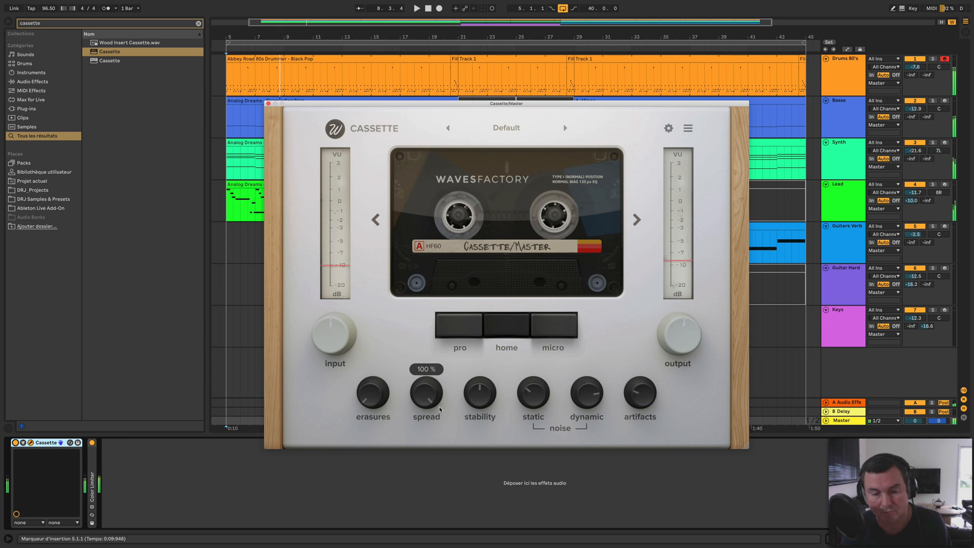
Try stability at 0% and 54%, and examine the wow and flutter parameters in the advanced settings
{"action": "mouse_move", "coordinate": [475, 400]}
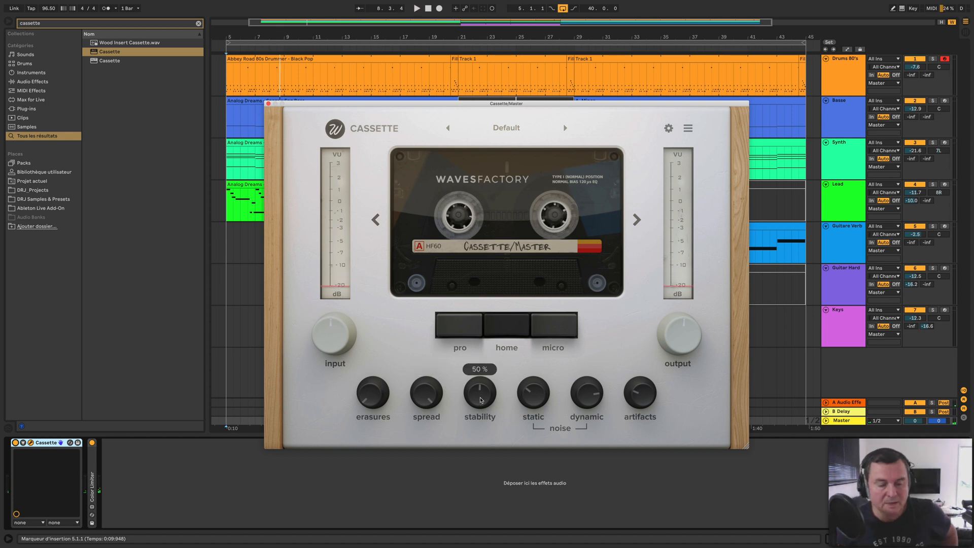
{"action": "left_click_drag", "start_coordinate": [480, 399], "coordinate": [479, 521]}
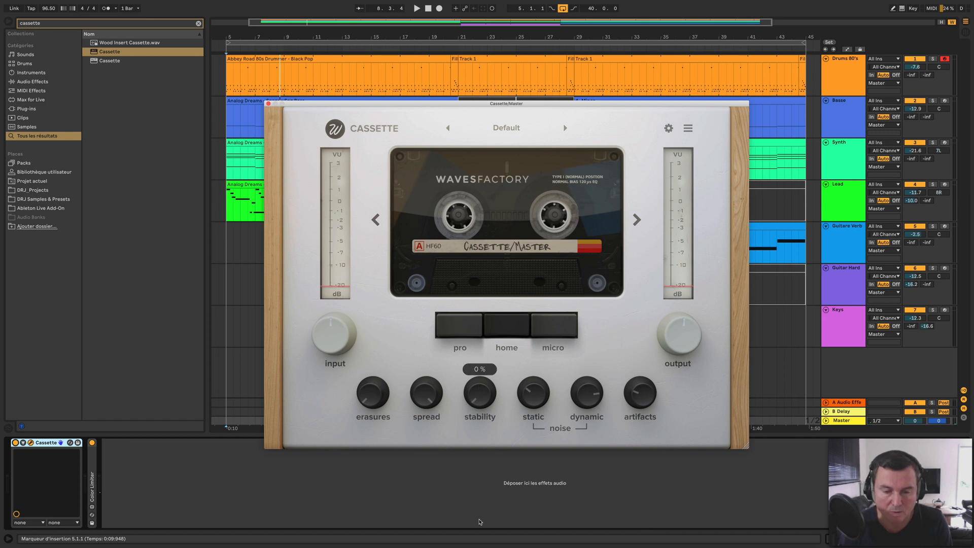
{"action": "left_click_drag", "start_coordinate": [478, 325], "coordinate": [480, 394]}
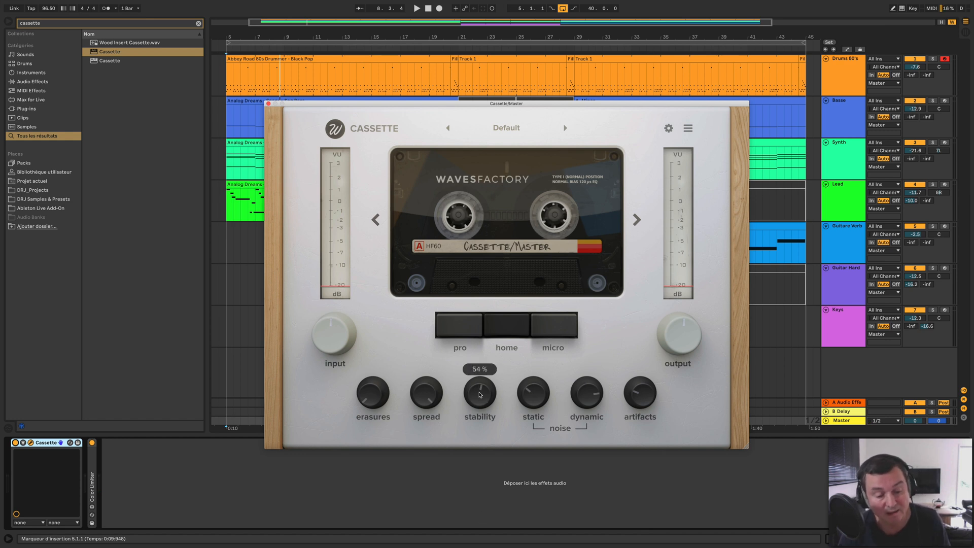
{"action": "left_click", "coordinate": [668, 129]}
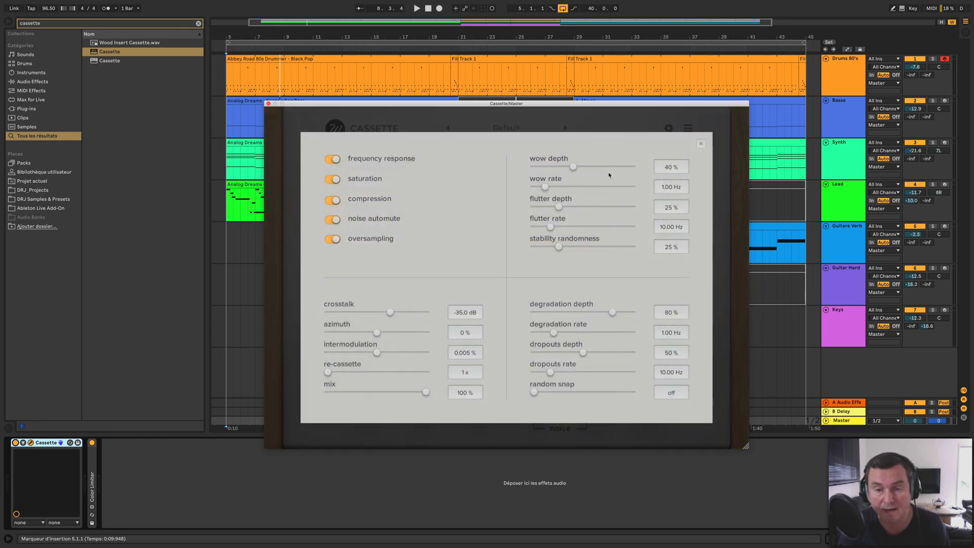
{"action": "left_click", "coordinate": [701, 144]}
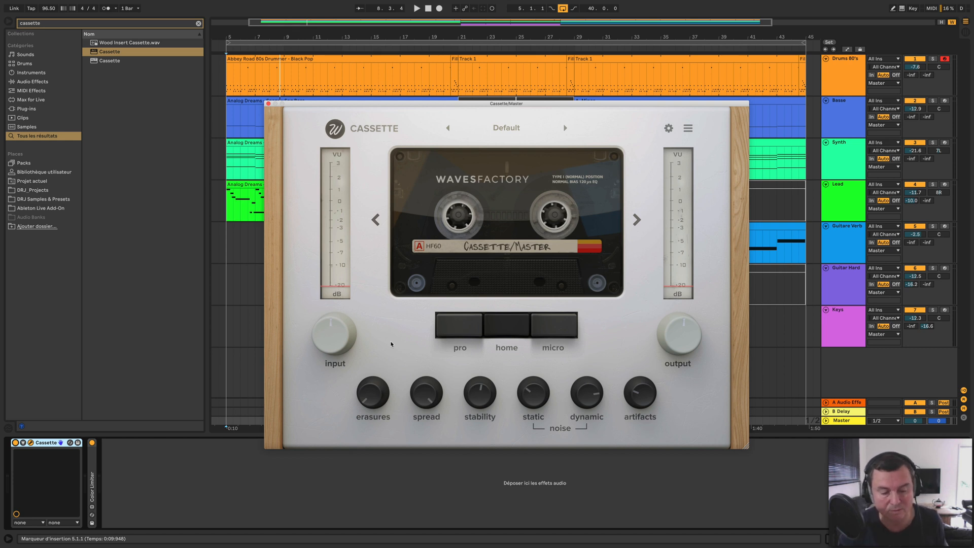
Set stability to 0% and turn the static and dynamic noise fully down
{"action": "mouse_move", "coordinate": [465, 392]}
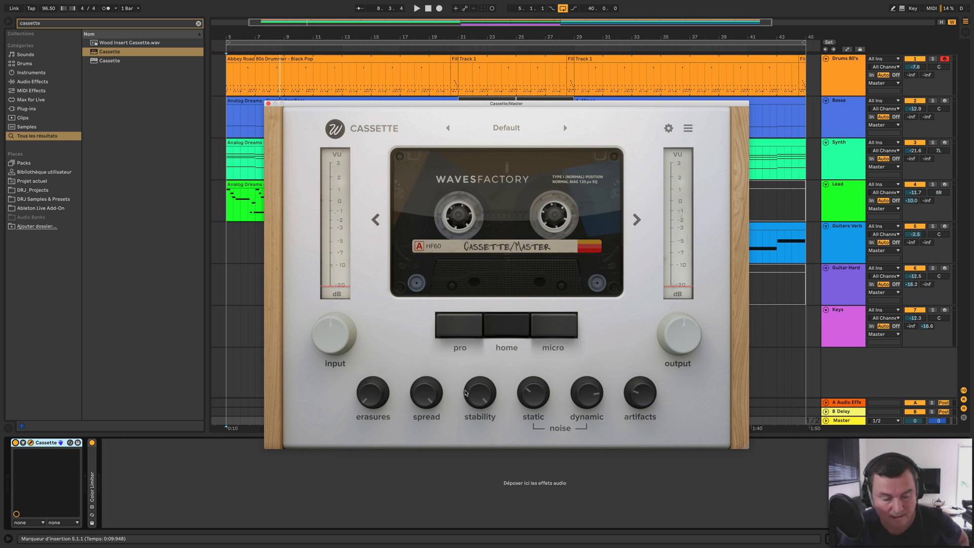
{"action": "left_click_drag", "start_coordinate": [483, 389], "coordinate": [471, 544]}
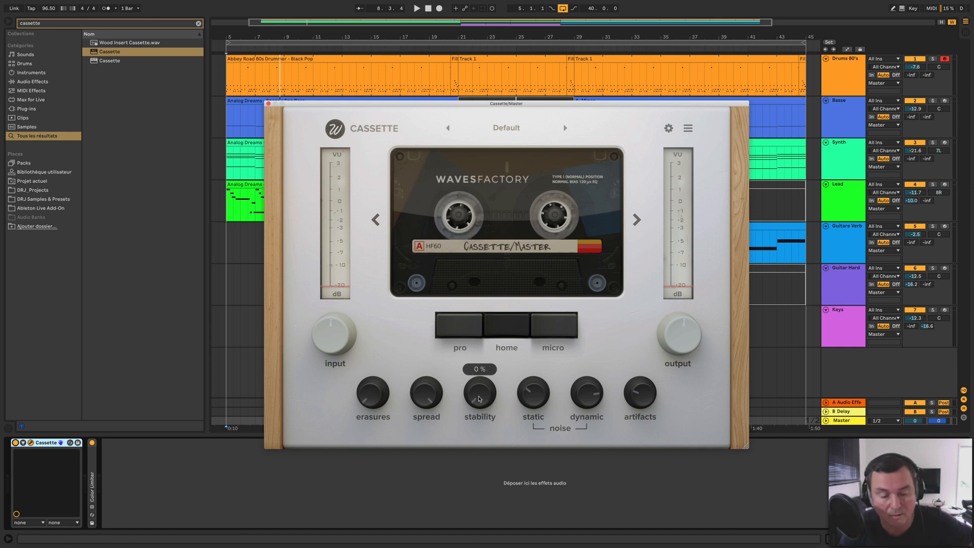
{"action": "mouse_move", "coordinate": [585, 405]}
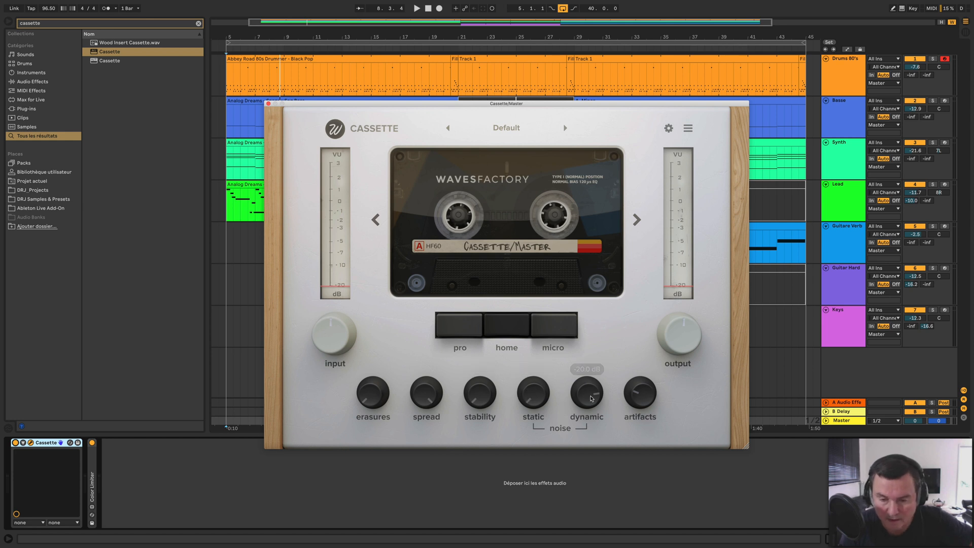
{"action": "left_click_drag", "start_coordinate": [584, 406], "coordinate": [578, 523]}
Play the arrangement while raising stability to 100% and bringing it back down to 0%
{"action": "mouse_move", "coordinate": [480, 406]}
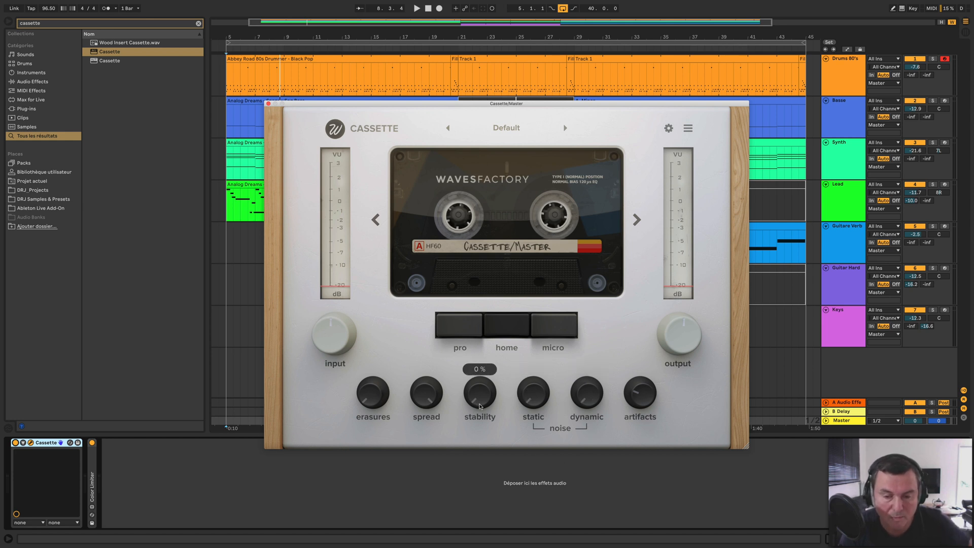
{"action": "key", "text": "space"}
{"action": "left_click_drag", "start_coordinate": [482, 404], "coordinate": [479, 374]}
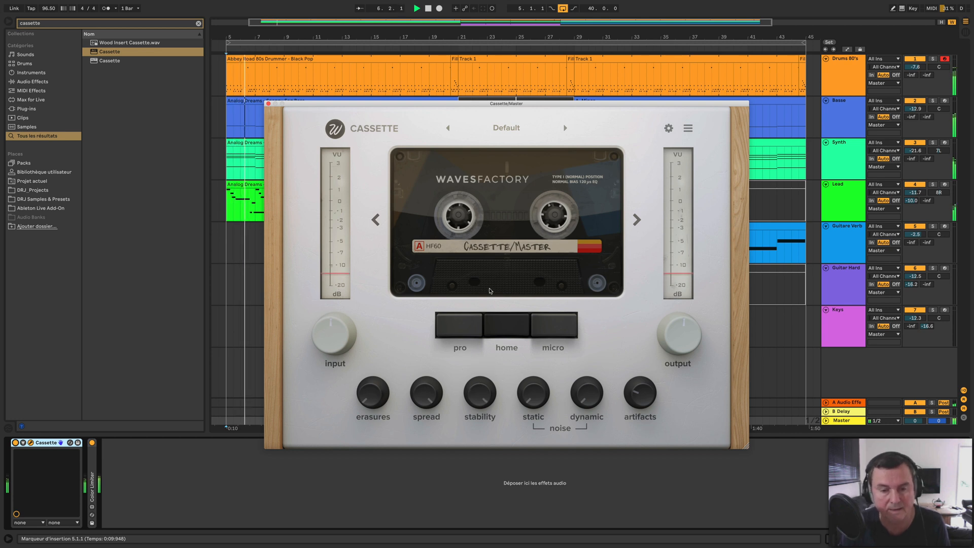
{"action": "left_click", "coordinate": [475, 331]}
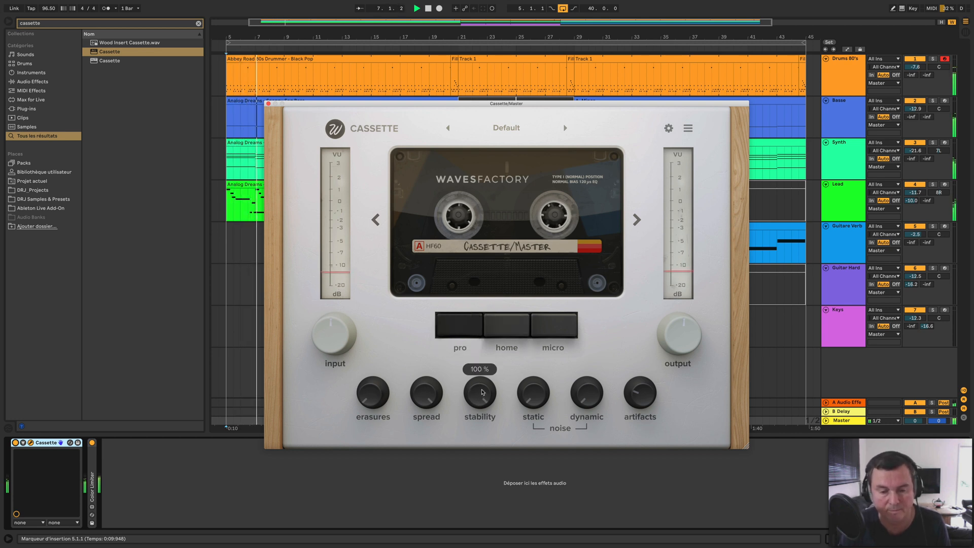
{"action": "left_click_drag", "start_coordinate": [481, 394], "coordinate": [482, 417]}
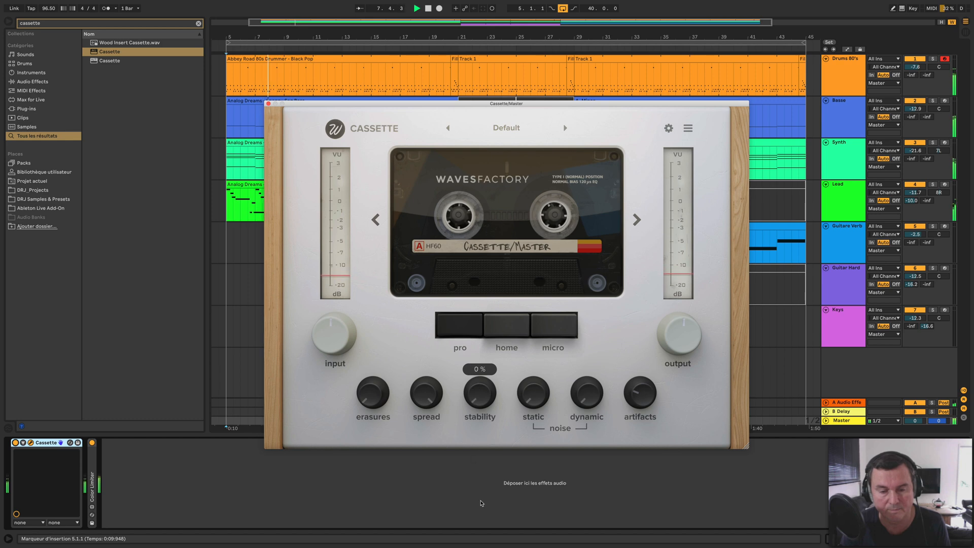
Set wow depth to 77%, wow rate to 4.06 Hz, flutter depth to 81% and flutter rate to 16.35 Hz
{"action": "left_click", "coordinate": [668, 128]}
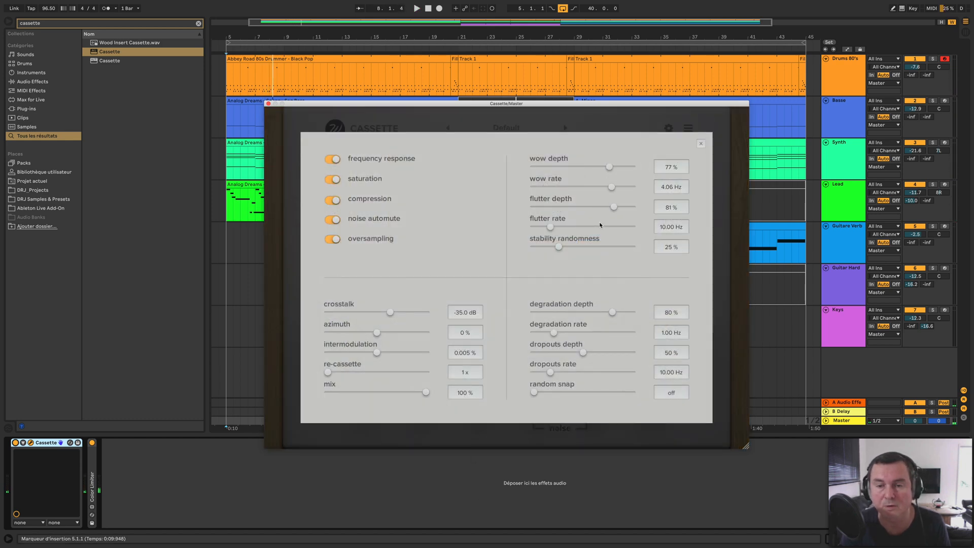
{"action": "left_click", "coordinate": [701, 144]}
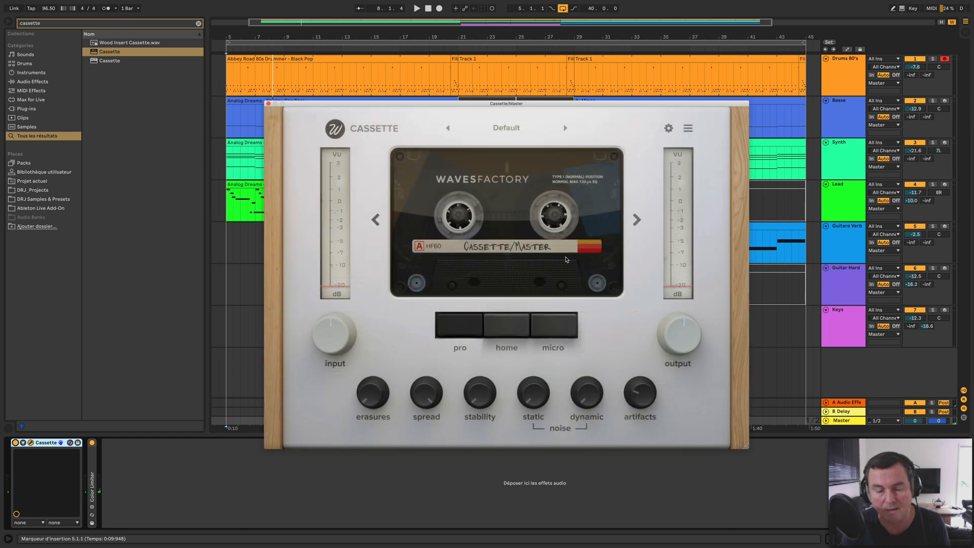
Play the arrangement with stability at 100%, sweep it down to 18%, stop playback, and return stability to 100%
{"action": "mouse_move", "coordinate": [488, 406]}
{"action": "left_click_drag", "start_coordinate": [479, 403], "coordinate": [479, 393]}
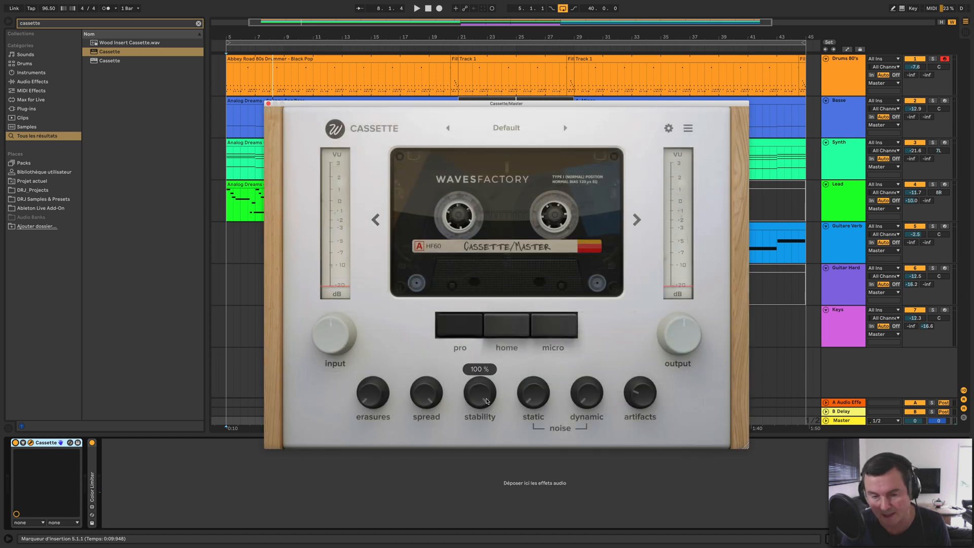
{"action": "key", "text": "space"}
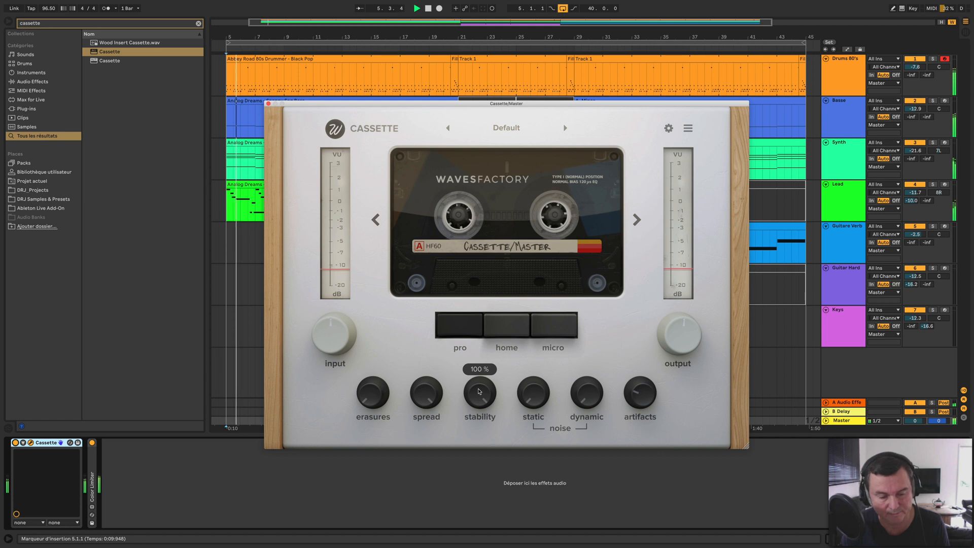
{"action": "left_click_drag", "start_coordinate": [479, 392], "coordinate": [473, 463]}
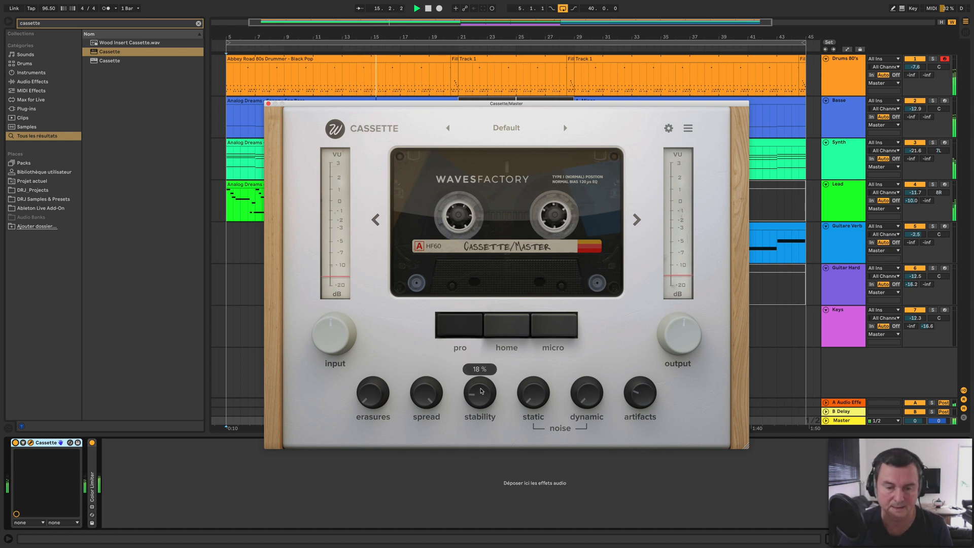
{"action": "key", "text": "space"}
{"action": "left_click_drag", "start_coordinate": [483, 403], "coordinate": [486, 325]}
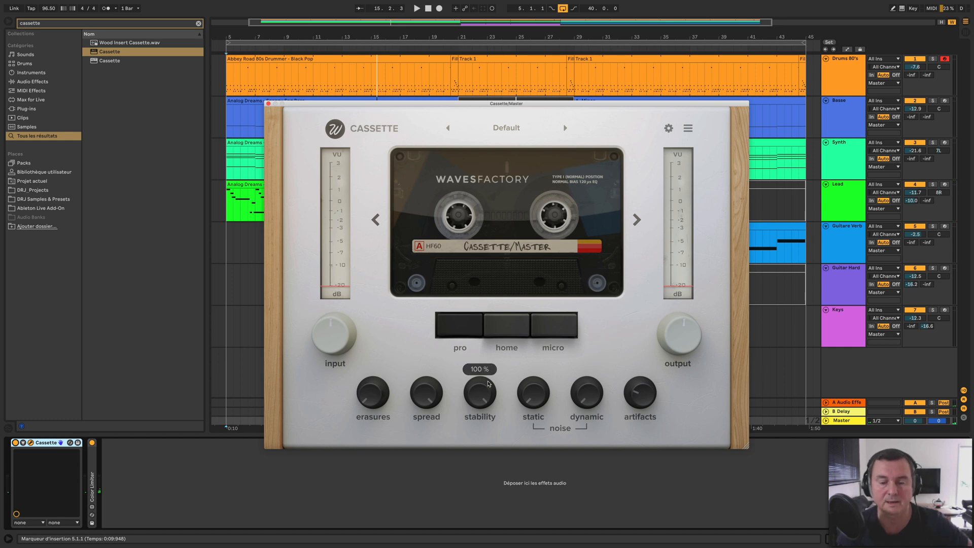
Set wow depth and flutter depth to 53%, wow rate to 2.82 Hz and flutter rate to 14.02 Hz
{"action": "left_click", "coordinate": [669, 128]}
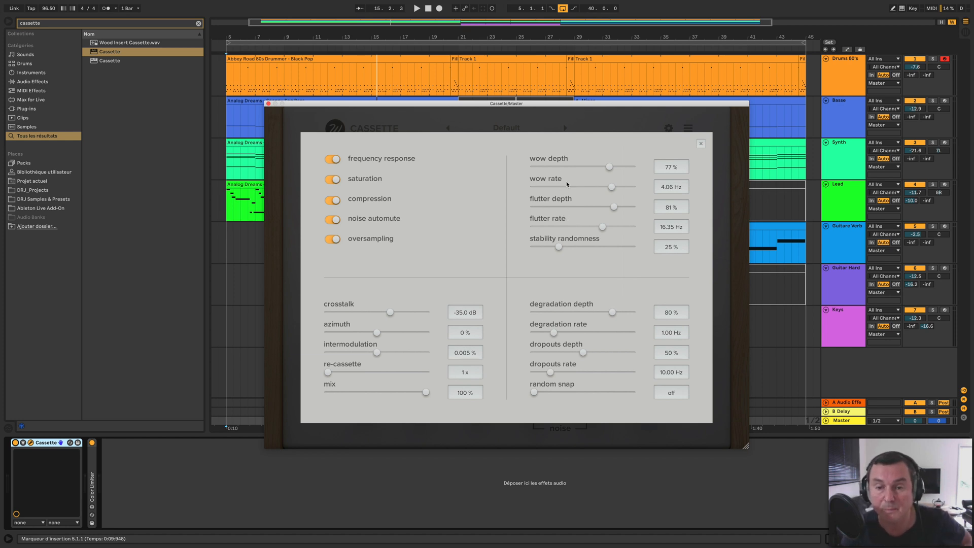
{"action": "left_click_drag", "start_coordinate": [609, 165], "coordinate": [608, 187]}
{"action": "left_click", "coordinate": [585, 166]}
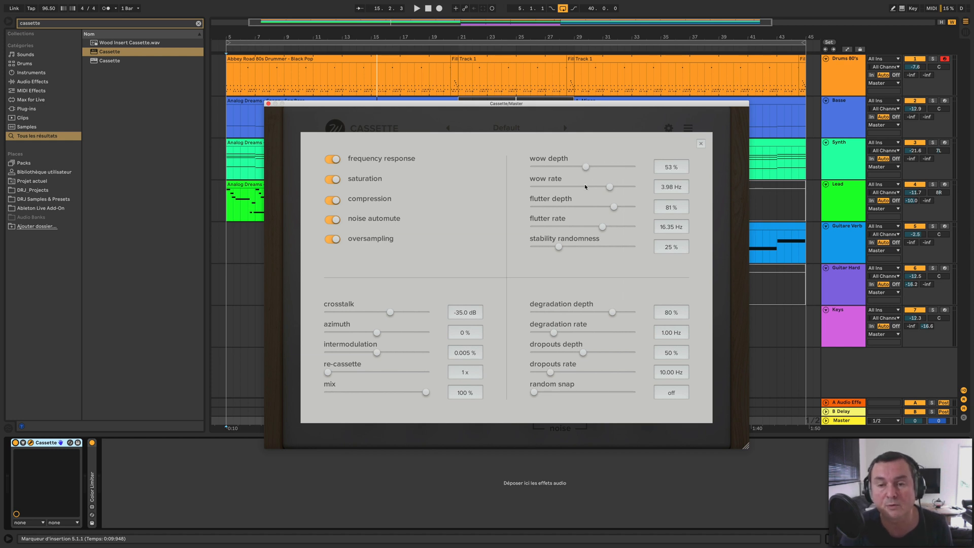
{"action": "left_click", "coordinate": [584, 187]}
{"action": "left_click", "coordinate": [586, 207]}
{"action": "left_click", "coordinate": [583, 226]}
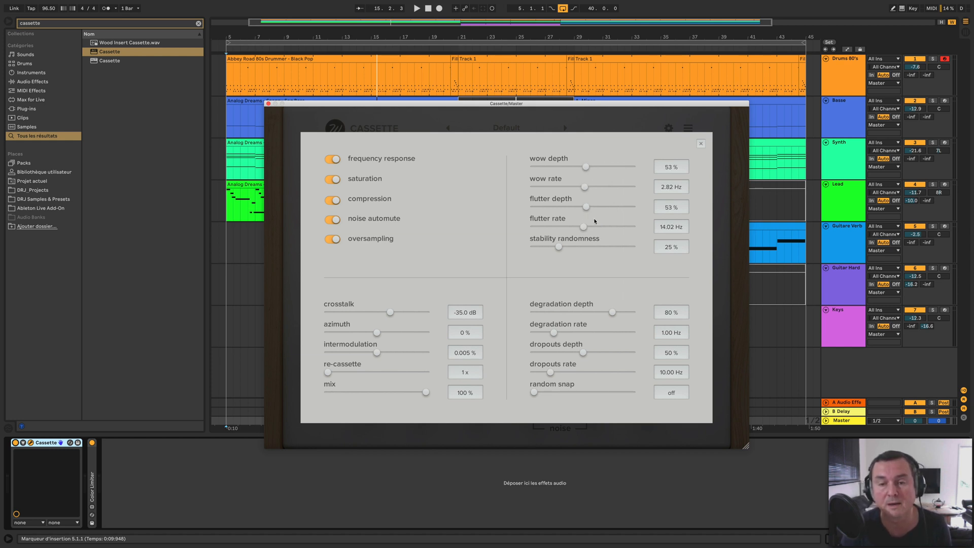
{"action": "left_click", "coordinate": [700, 143]}
Replay the arrangement while lowering stability to 33% to hear the moderate wow and flutter settings
{"action": "key", "text": "space"}
{"action": "mouse_move", "coordinate": [485, 421]}
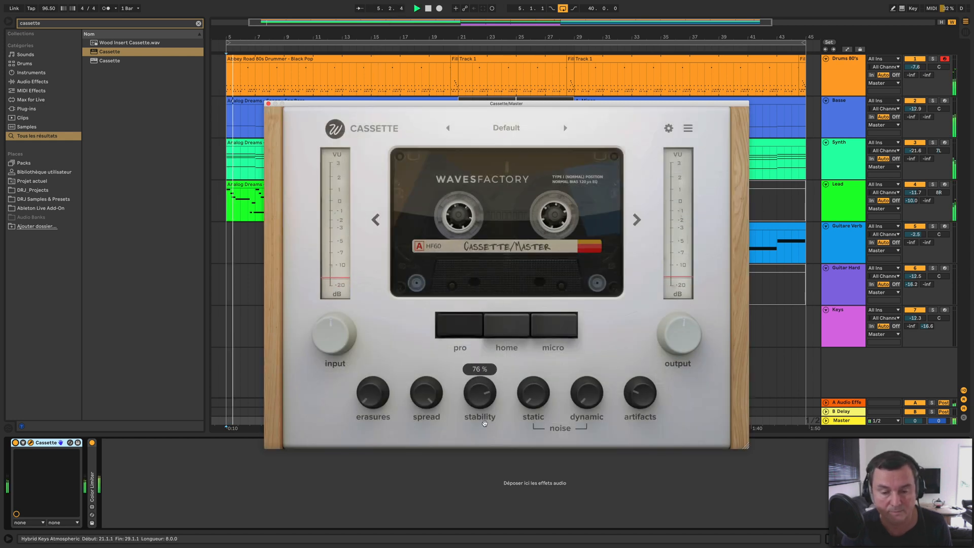
{"action": "mouse_move", "coordinate": [484, 423]}
{"action": "left_mouse_down"}
{"action": "mouse_move", "coordinate": [482, 411]}
{"action": "mouse_move", "coordinate": [484, 431]}
{"action": "mouse_move", "coordinate": [485, 417]}
{"action": "left_mouse_up"}
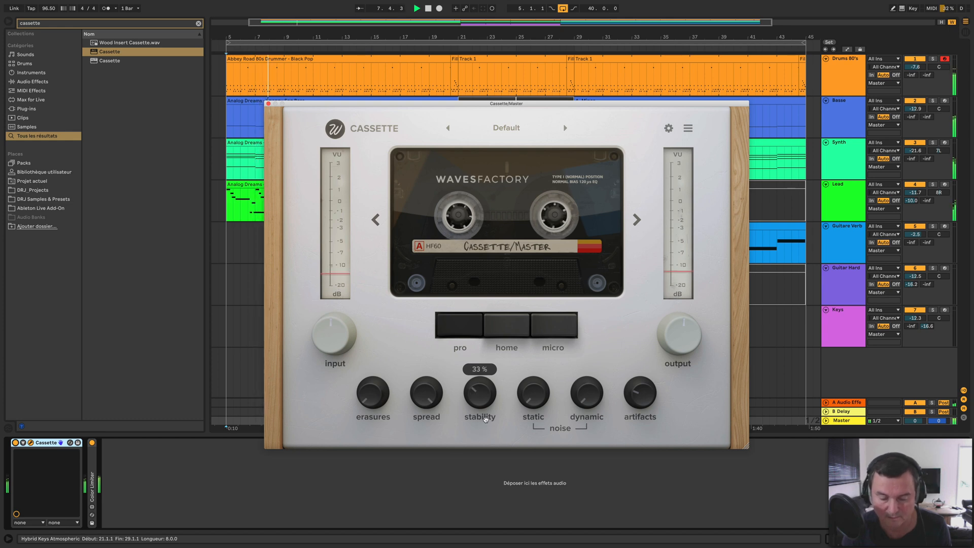
Set stability randomness to 74%, audition it by playing the arrangement while adjusting stability, and stop playback
{"action": "left_click", "coordinate": [669, 128]}
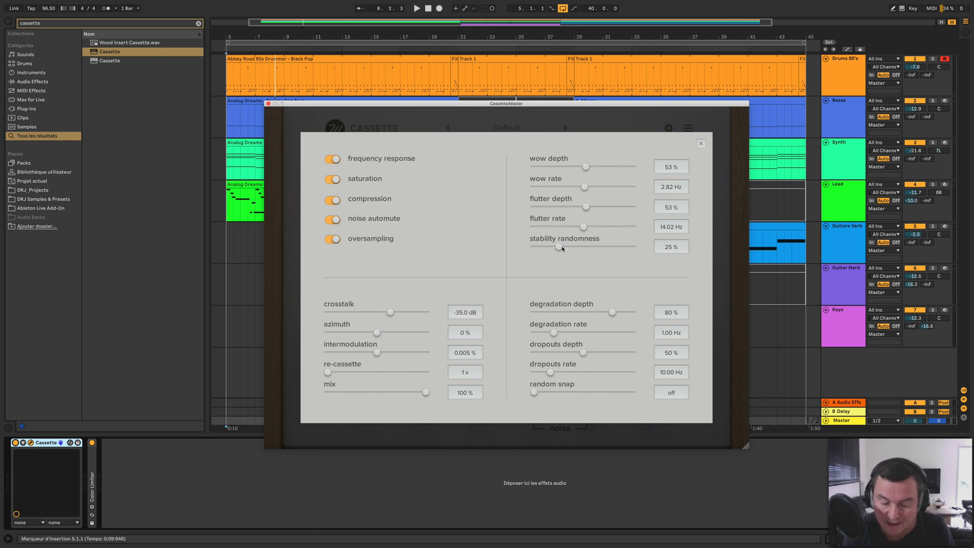
{"action": "left_click_drag", "start_coordinate": [559, 247], "coordinate": [606, 247]}
{"action": "key", "text": "space"}
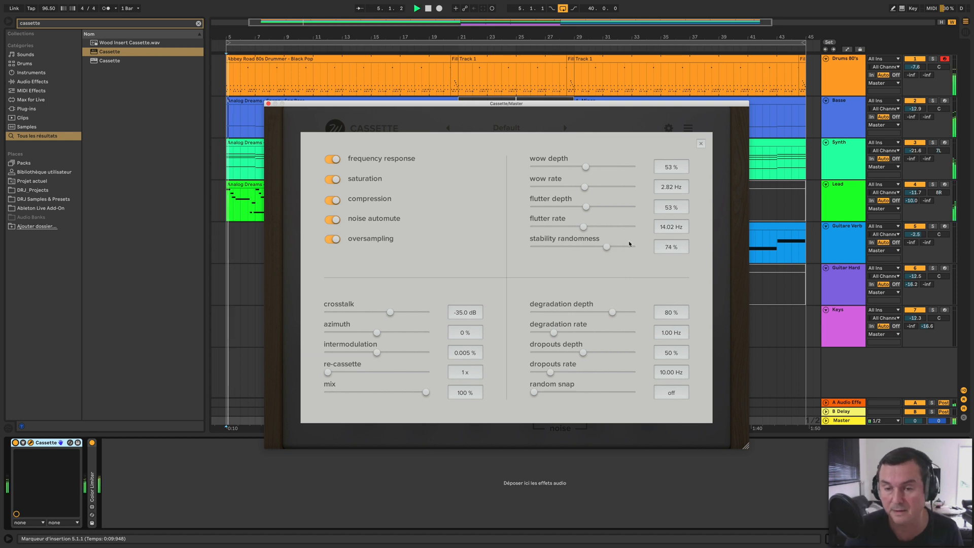
{"action": "left_click", "coordinate": [700, 144]}
{"action": "mouse_move", "coordinate": [483, 418]}
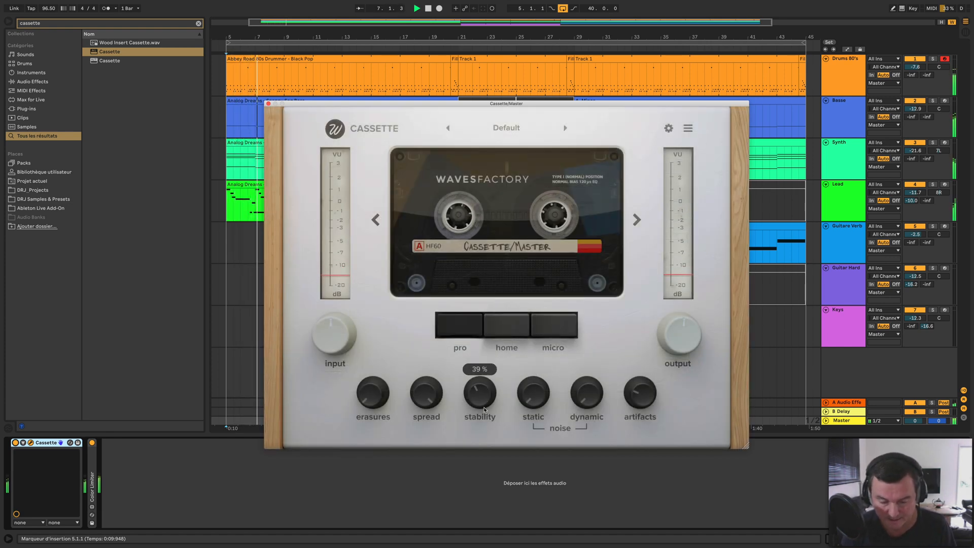
{"action": "left_click_drag", "start_coordinate": [489, 399], "coordinate": [485, 381]}
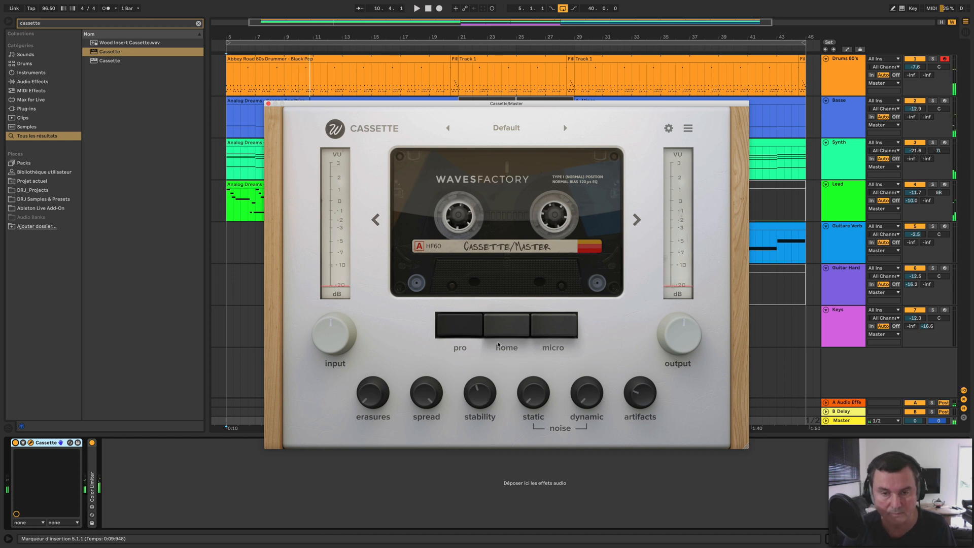
Browse the artist presets, load "Torley - Mellow My Harsh", and reset the plugin to the Default preset
{"action": "left_click", "coordinate": [500, 128]}
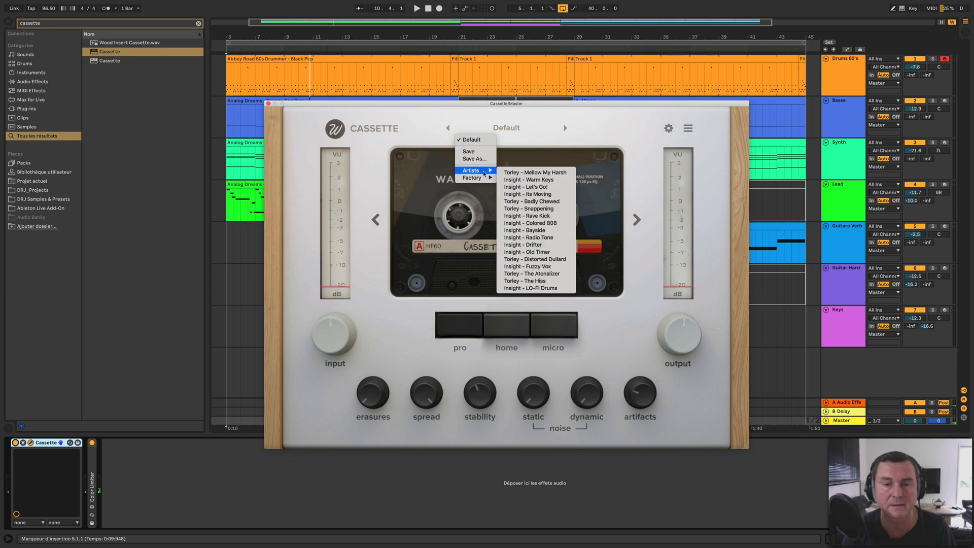
{"action": "left_click", "coordinate": [458, 127]}
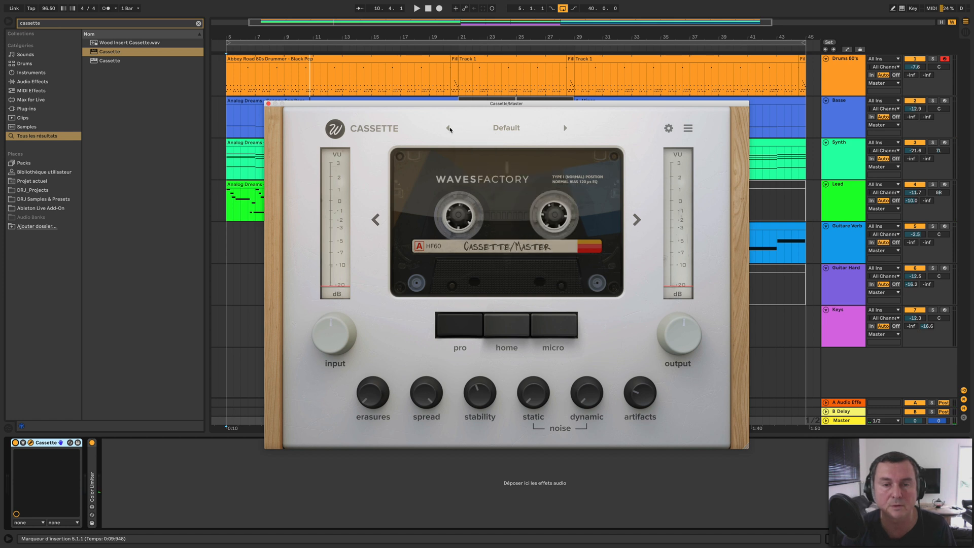
{"action": "left_click", "coordinate": [498, 128]}
{"action": "left_click", "coordinate": [484, 140]}
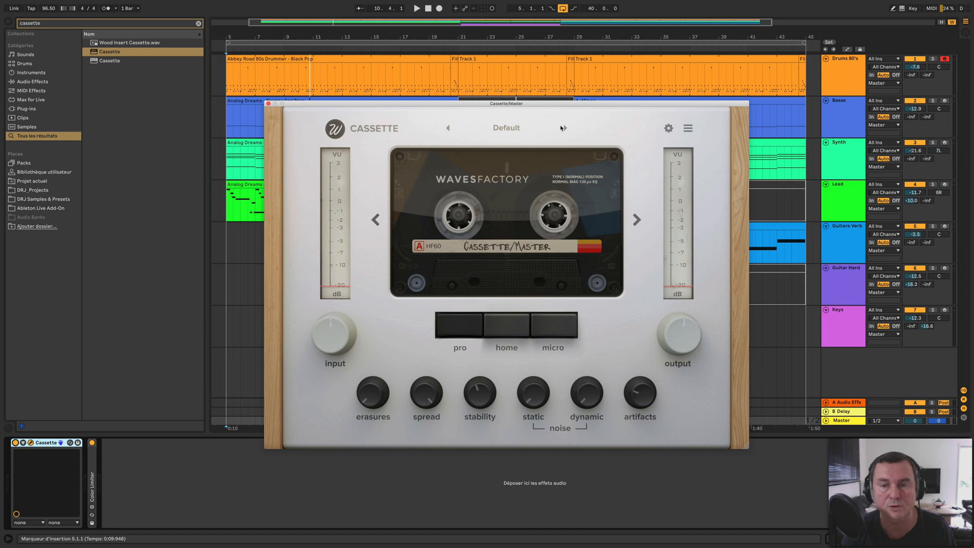
{"action": "left_click", "coordinate": [563, 128]}
{"action": "left_click", "coordinate": [477, 131]}
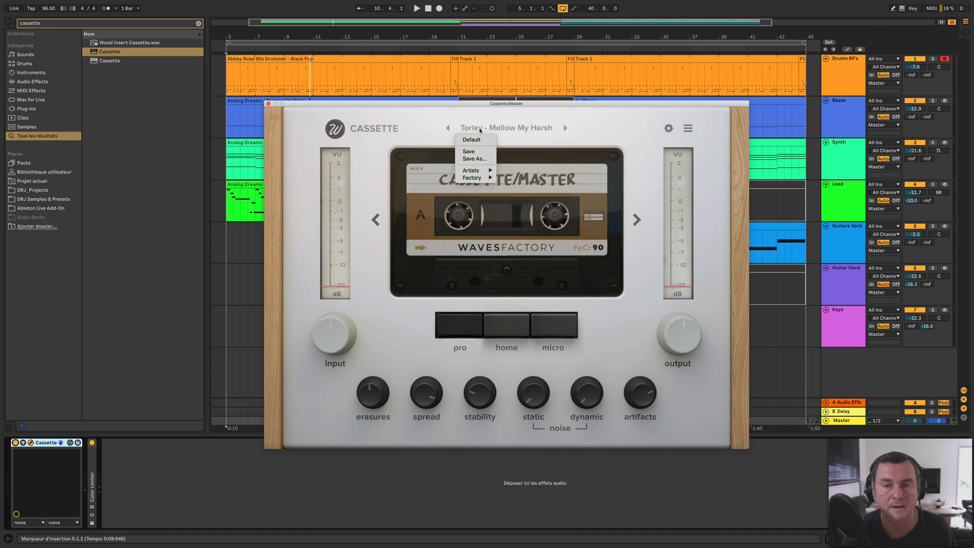
{"action": "left_click", "coordinate": [487, 143]}
Play the arrangement with the Default preset, stop playback, and turn both static and dynamic noise off
{"action": "key", "text": "space"}
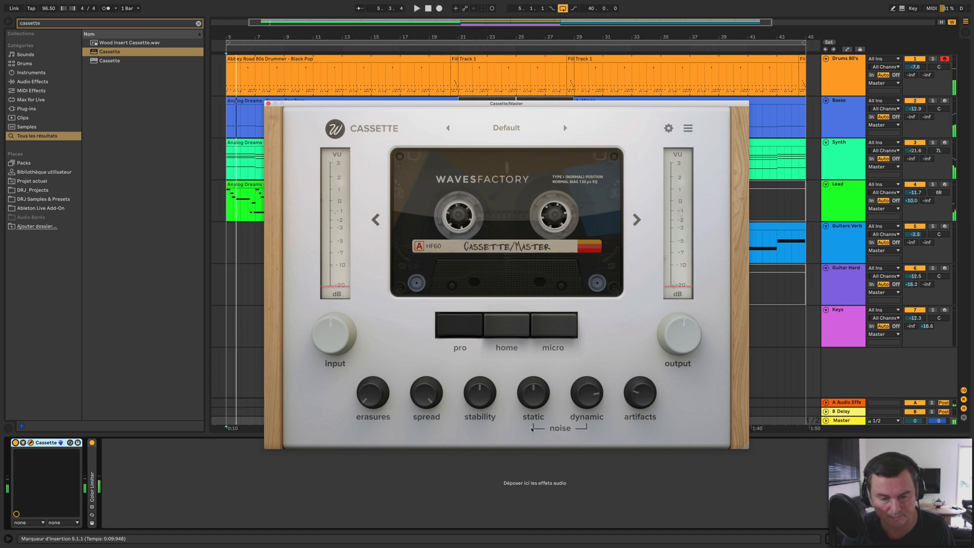
{"action": "mouse_move", "coordinate": [534, 397]}
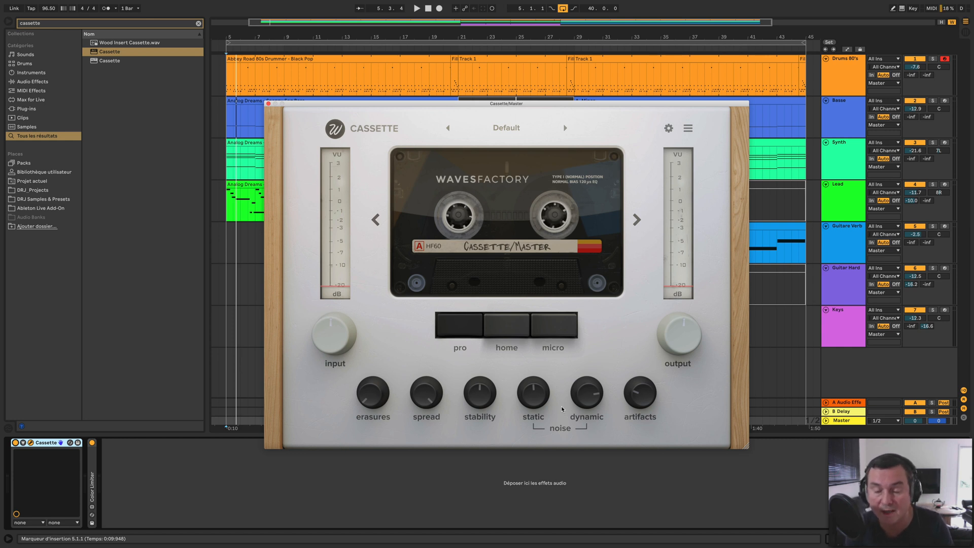
{"action": "left_click_drag", "start_coordinate": [534, 393], "coordinate": [532, 449]}
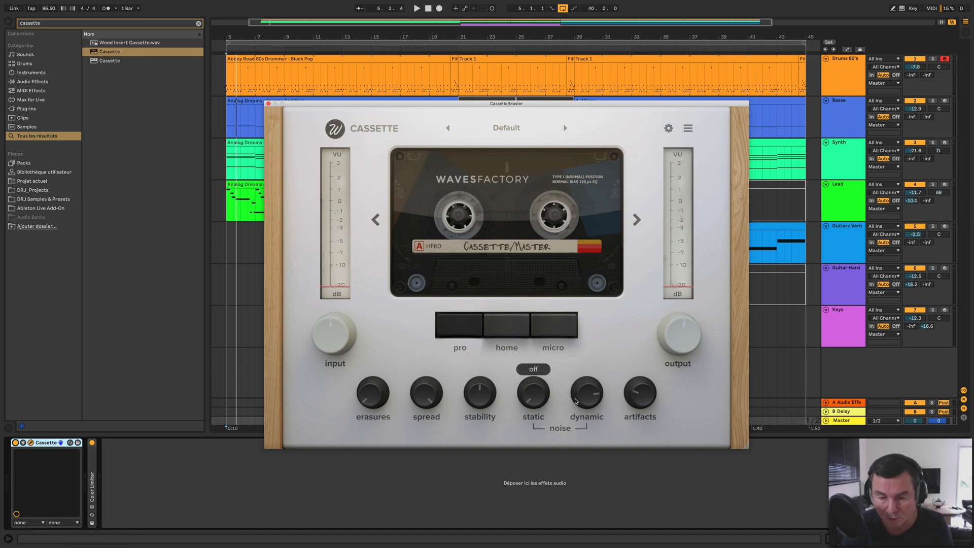
{"action": "left_click_drag", "start_coordinate": [586, 396], "coordinate": [586, 473]}
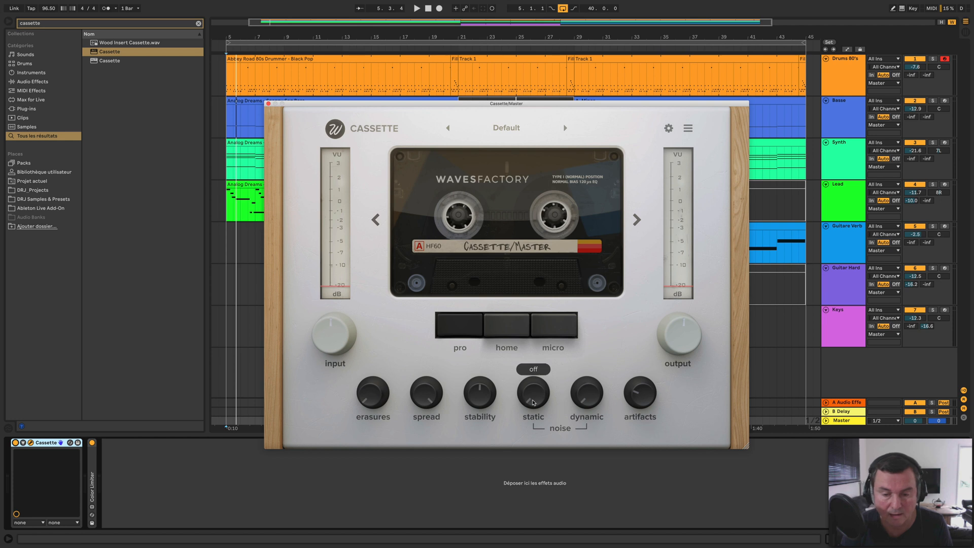
Audition the static and dynamic noise by raising each one around playback of the arrangement, then stop playback
{"action": "key", "text": "space"}
{"action": "left_click_drag", "start_coordinate": [533, 398], "coordinate": [584, 392]}
{"action": "key", "text": "space"}
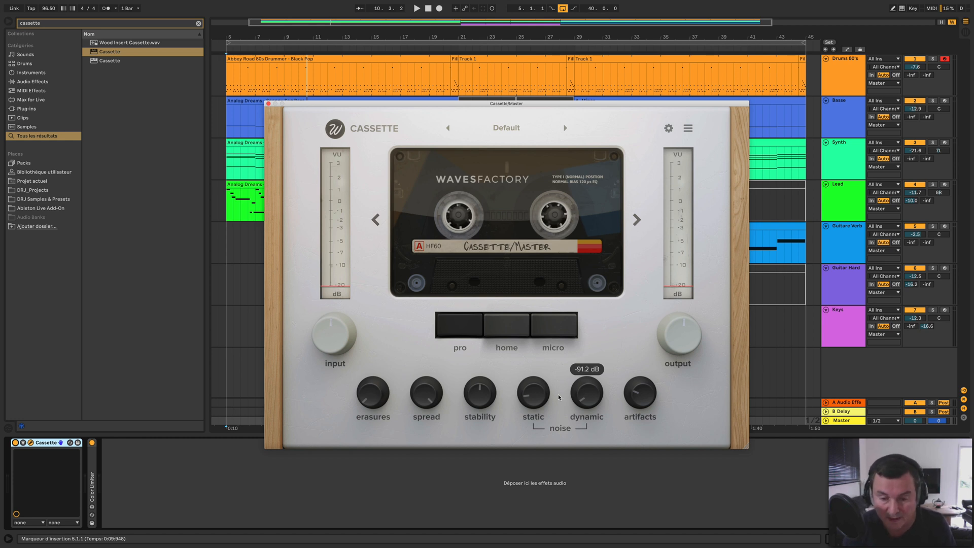
{"action": "key", "text": "space"}
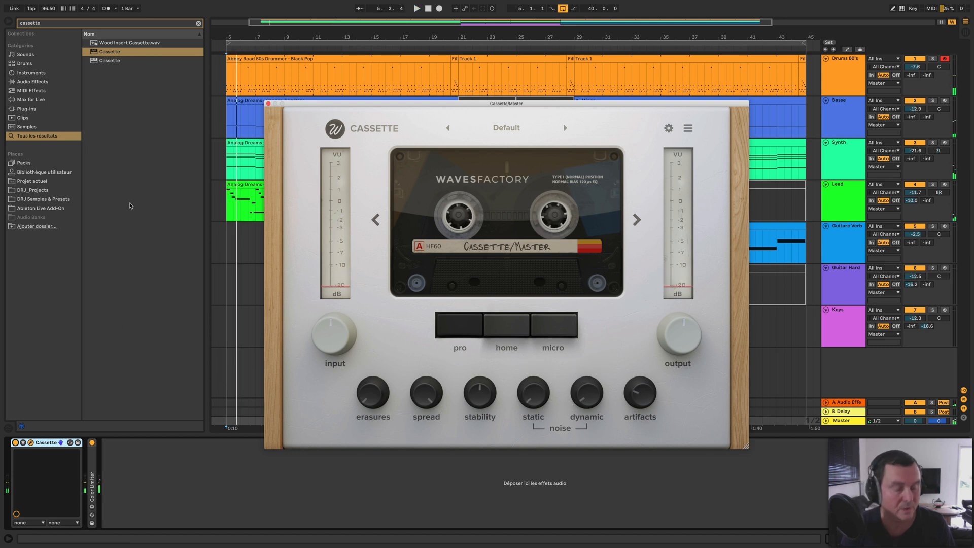
Search the browser for "utility mono" and insert the Mono preset before Cassette on the Master track
{"action": "key", "text": "super+f"}
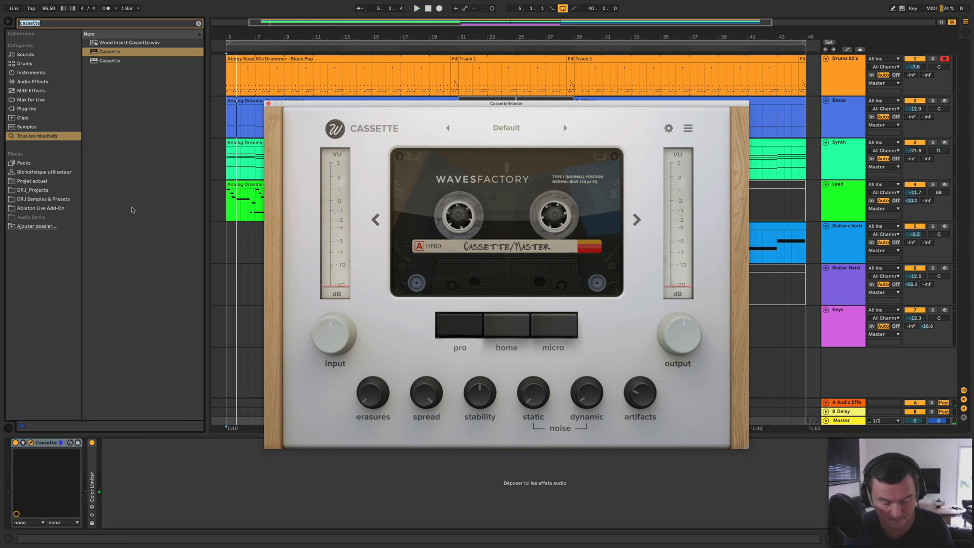
{"action": "type", "text": "utility"}
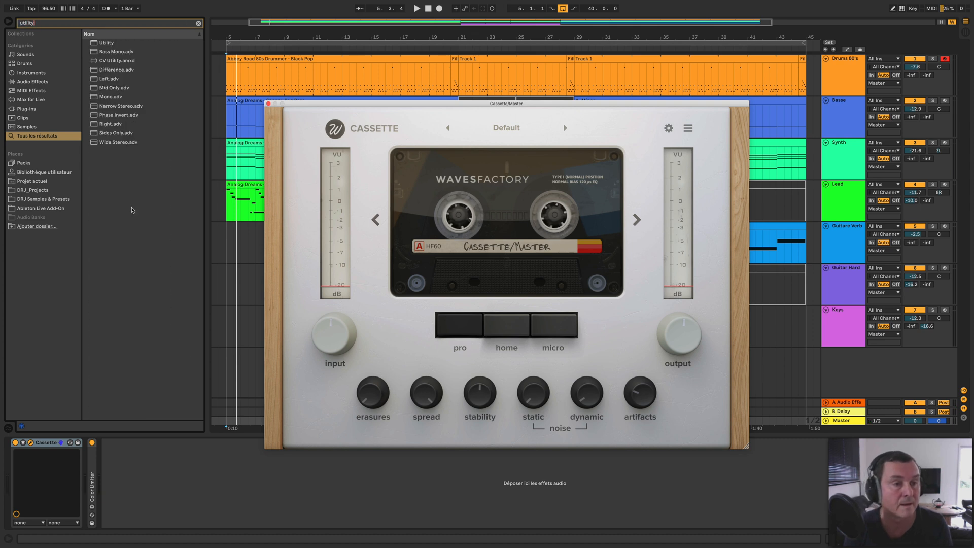
{"action": "type", "text": " mono"}
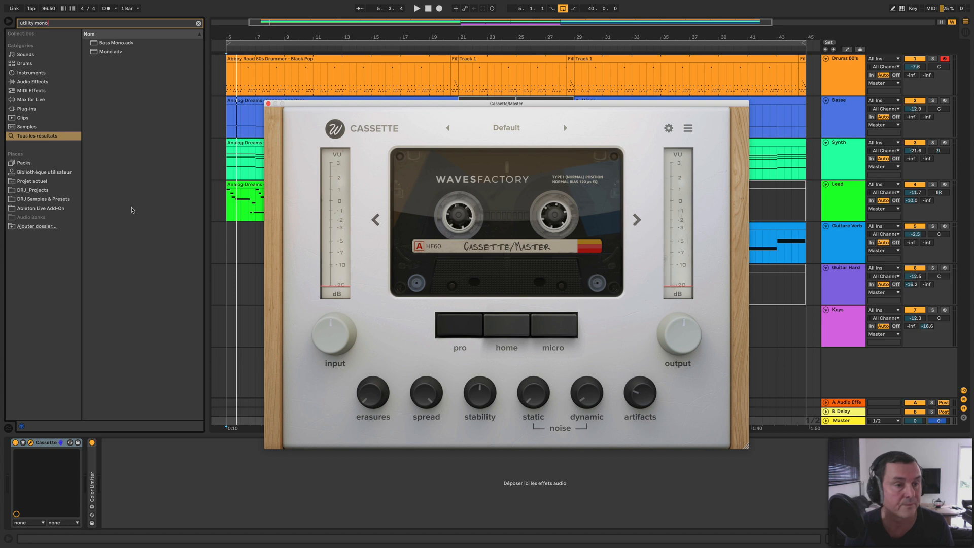
{"action": "mouse_move", "coordinate": [104, 51]}
{"action": "left_mouse_down"}
{"action": "mouse_move", "coordinate": [41, 260]}
{"action": "mouse_move", "coordinate": [17, 455]}
{"action": "left_mouse_up"}
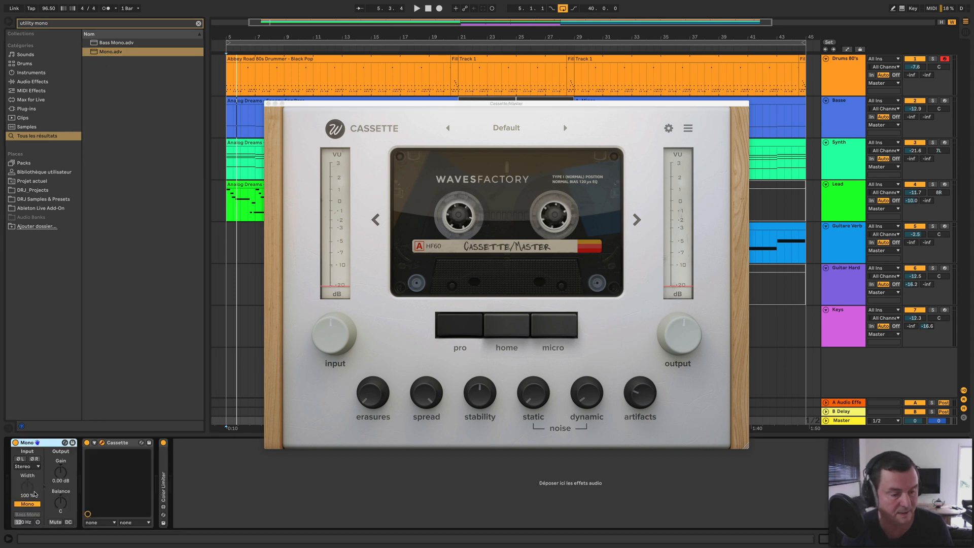
Raise Cassette's stability to its maximum and turn artifacts and spread down to their minimum
{"action": "left_click", "coordinate": [529, 396]}
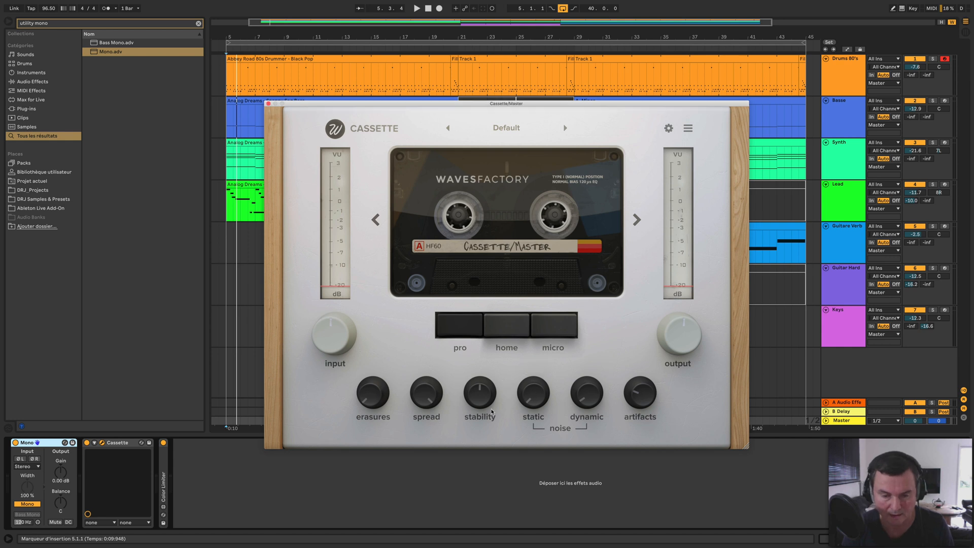
{"action": "left_click_drag", "start_coordinate": [477, 394], "coordinate": [485, 318]}
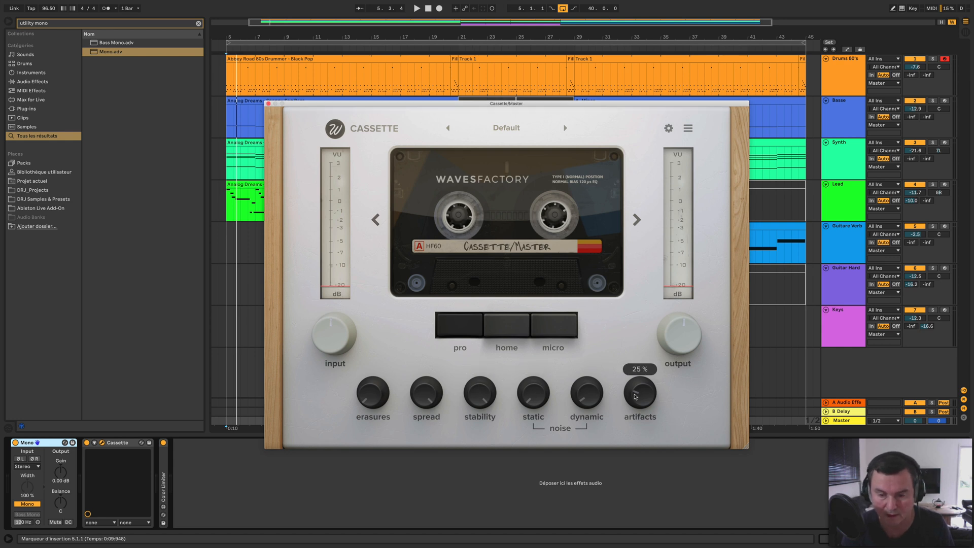
{"action": "left_click_drag", "start_coordinate": [634, 394], "coordinate": [587, 456]}
{"action": "left_click_drag", "start_coordinate": [425, 404], "coordinate": [420, 491]}
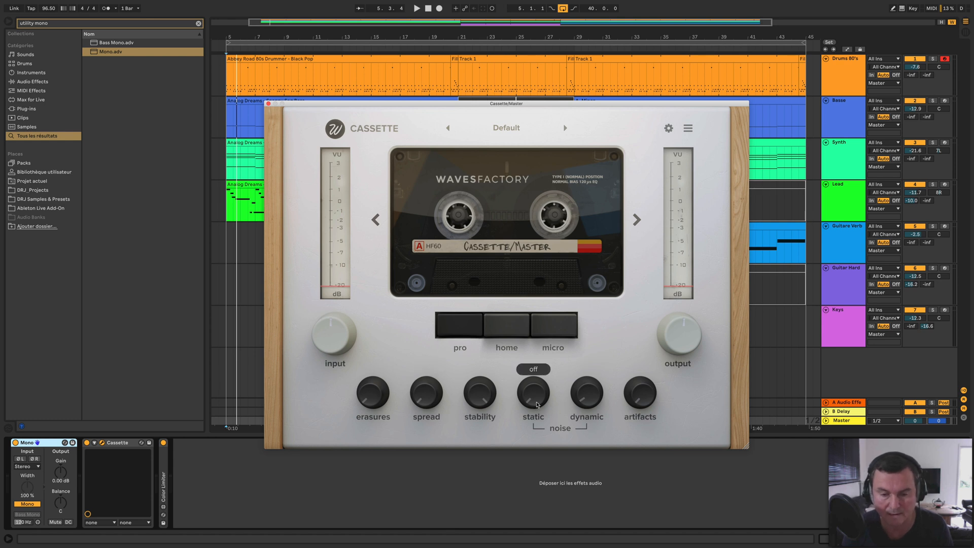
Play the arrangement while raising and lowering dynamic noise to hear its effect in mono, then stop playback
{"action": "key", "text": "space"}
{"action": "mouse_move", "coordinate": [586, 392]}
{"action": "left_click_drag", "start_coordinate": [586, 391], "coordinate": [582, 427]}
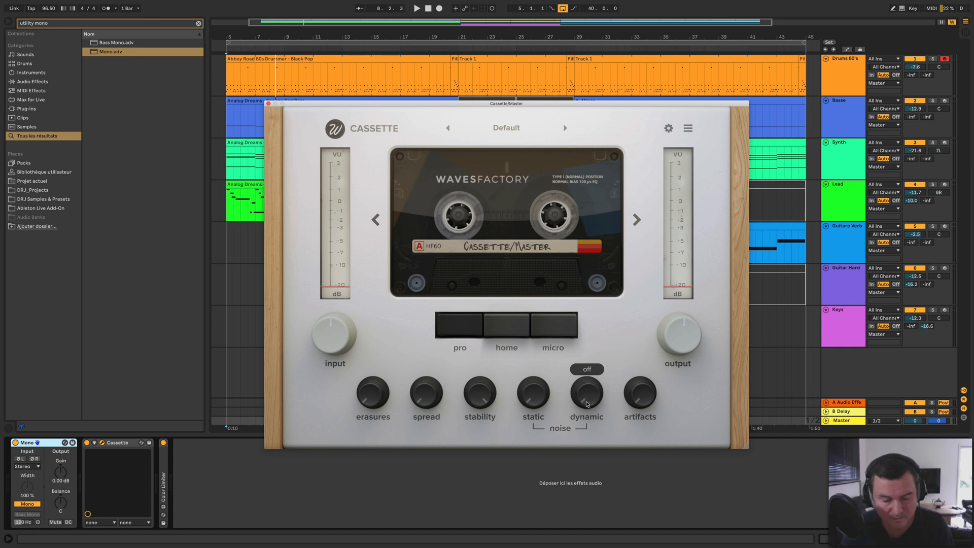
{"action": "key", "text": "space"}
{"action": "left_click_drag", "start_coordinate": [587, 404], "coordinate": [588, 355]}
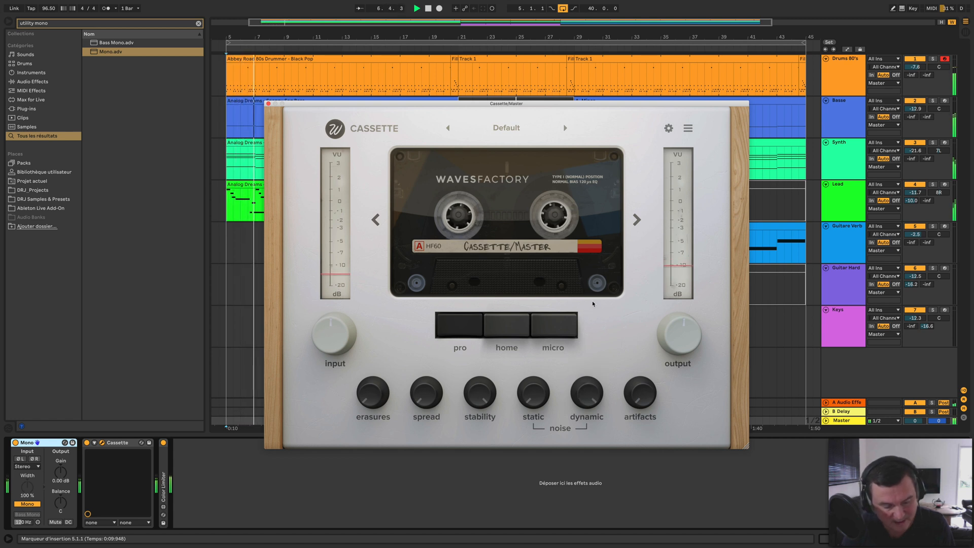
{"action": "mouse_move", "coordinate": [587, 404]}
{"action": "left_click_drag", "start_coordinate": [587, 404], "coordinate": [583, 466]}
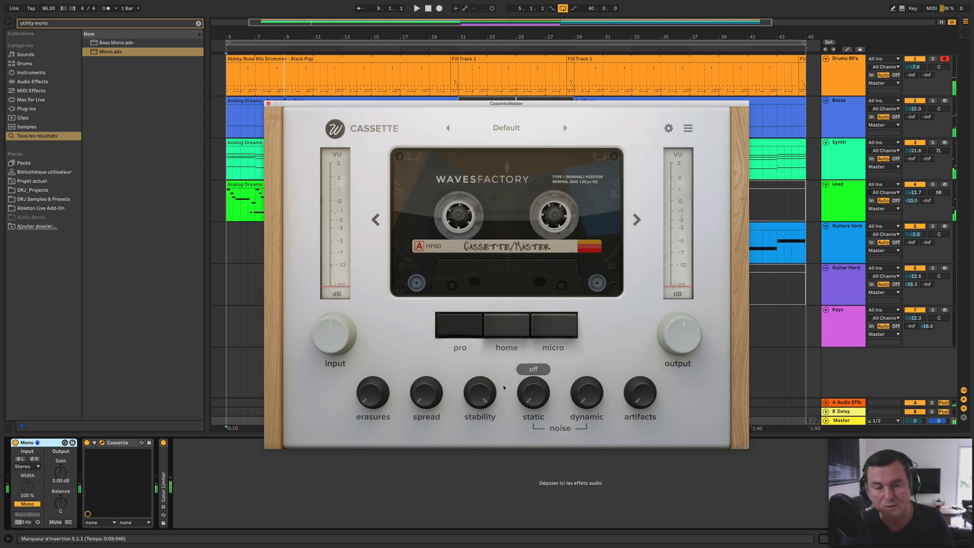
Set static noise to a low level and dynamic noise to -75.8 dB, then disable the Mono device
{"action": "mouse_move", "coordinate": [534, 399]}
{"action": "mouse_move", "coordinate": [581, 396]}
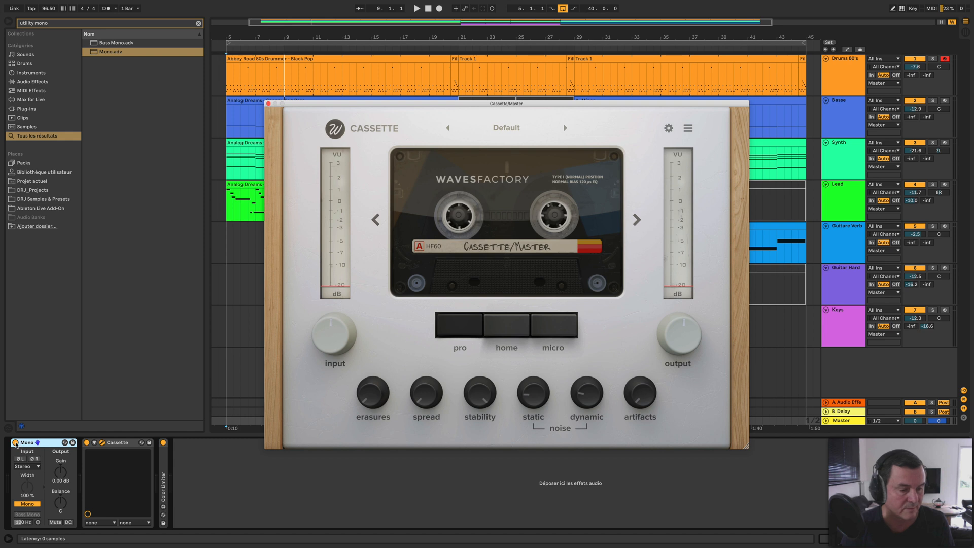
{"action": "left_click", "coordinate": [15, 443]}
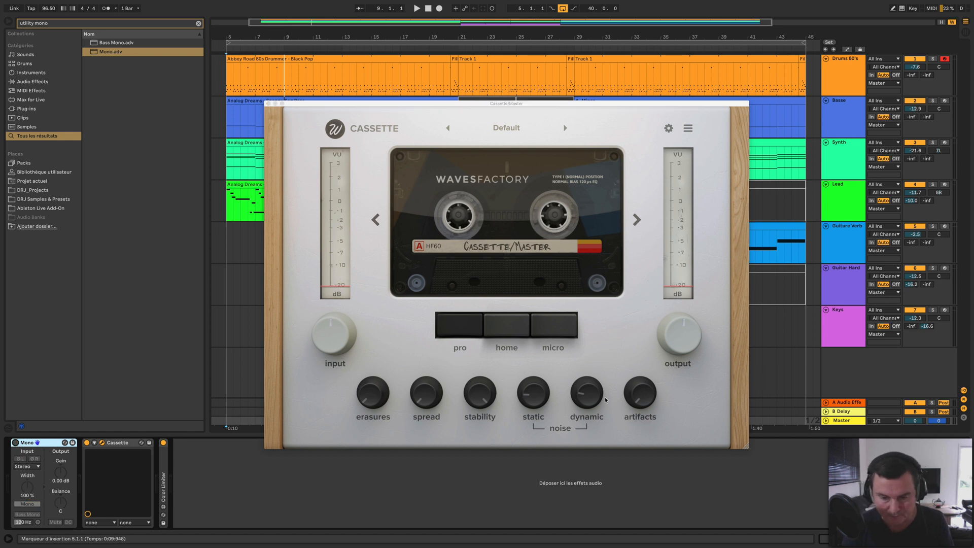
Try raising artifacts to 29% and check the degradation and dropouts parameters in Cassette's advanced settings
{"action": "left_click", "coordinate": [641, 401]}
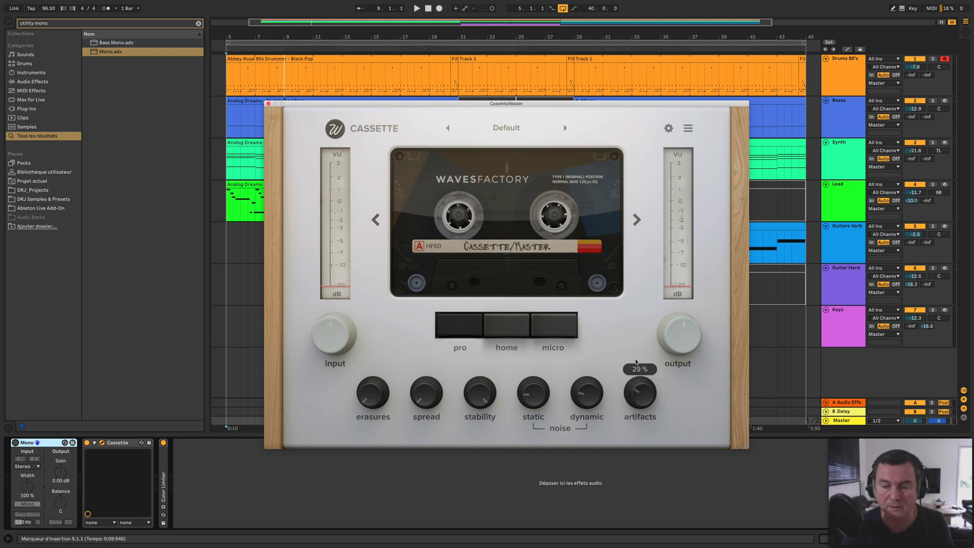
{"action": "left_click_drag", "start_coordinate": [636, 361], "coordinate": [640, 324]}
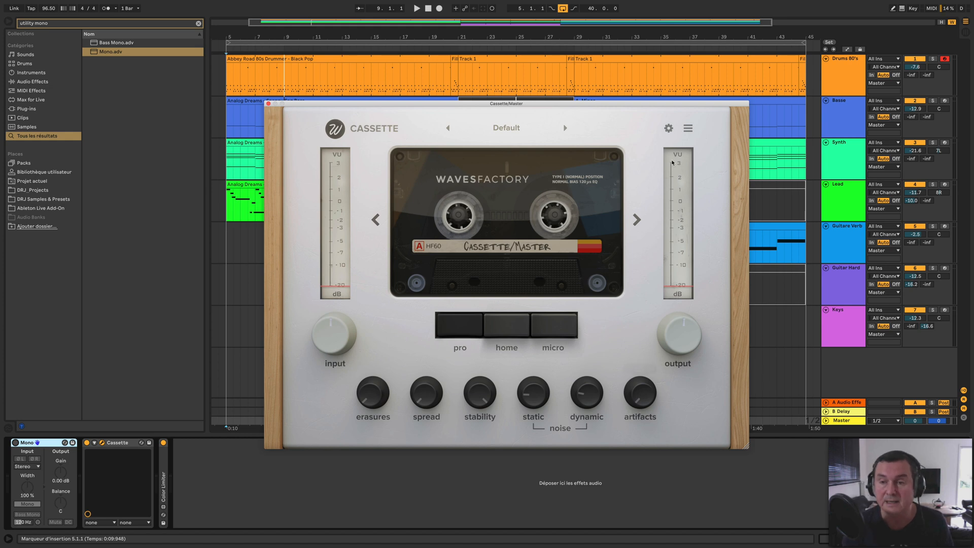
{"action": "left_click", "coordinate": [668, 127]}
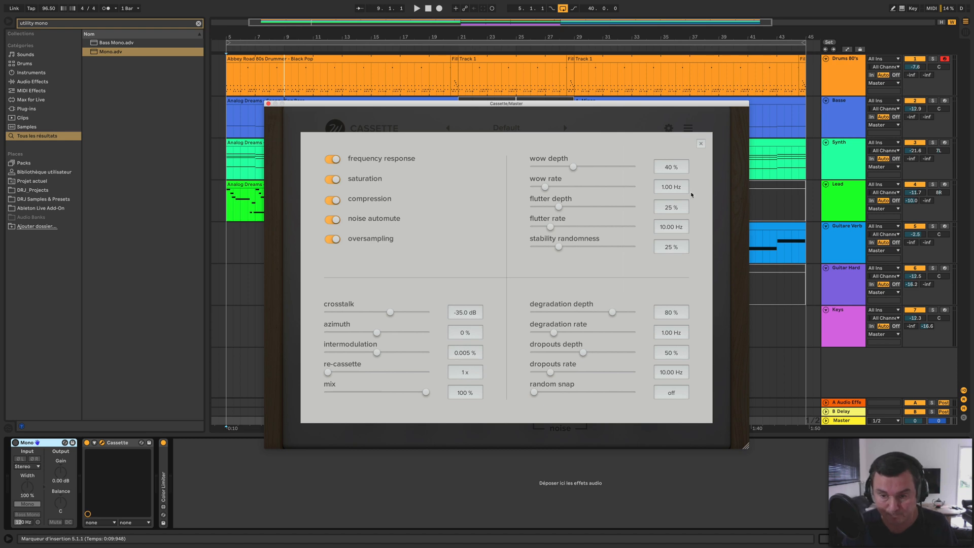
{"action": "left_click", "coordinate": [700, 143]}
{"action": "mouse_move", "coordinate": [640, 398]}
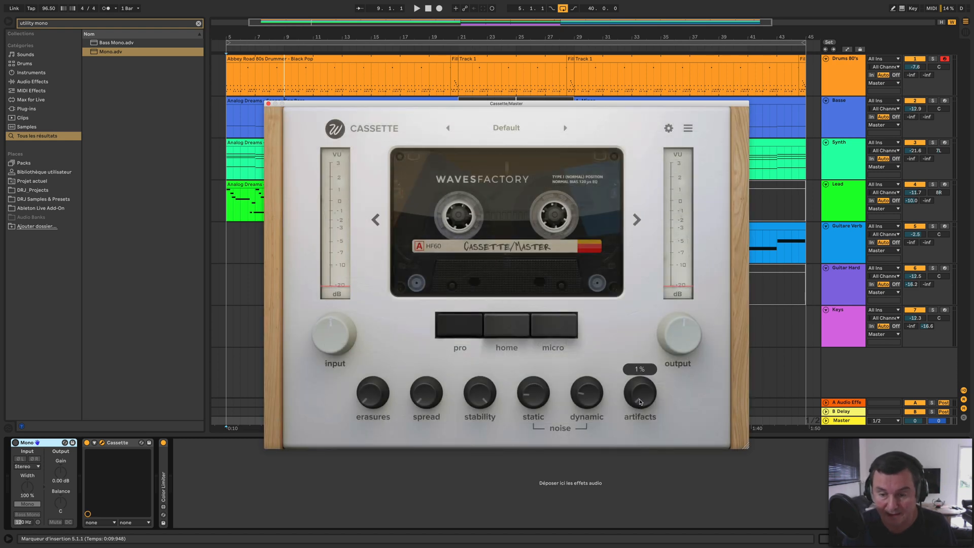
Set degradation rate to 1.47 Hz, dropouts depth to 38% and dropouts rate to 12.10 Hz, and start playback
{"action": "left_click", "coordinate": [669, 128]}
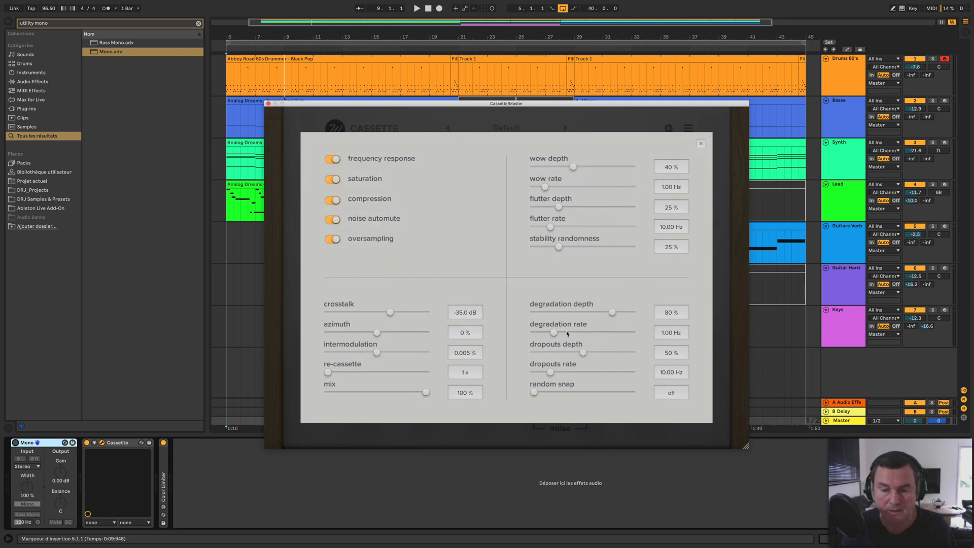
{"action": "left_click_drag", "start_coordinate": [567, 333], "coordinate": [562, 334]}
{"action": "left_click_drag", "start_coordinate": [572, 370], "coordinate": [567, 371]}
{"action": "key", "text": "space"}
{"action": "left_click", "coordinate": [699, 144]}
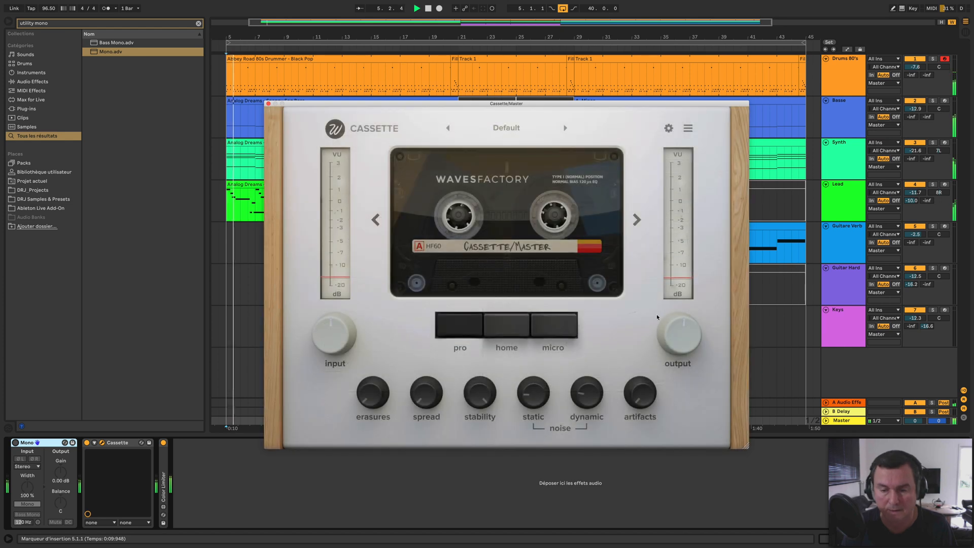
Audition artifacts at high and low amounts during playback while switching to the micro and pro machine types
{"action": "mouse_move", "coordinate": [641, 379]}
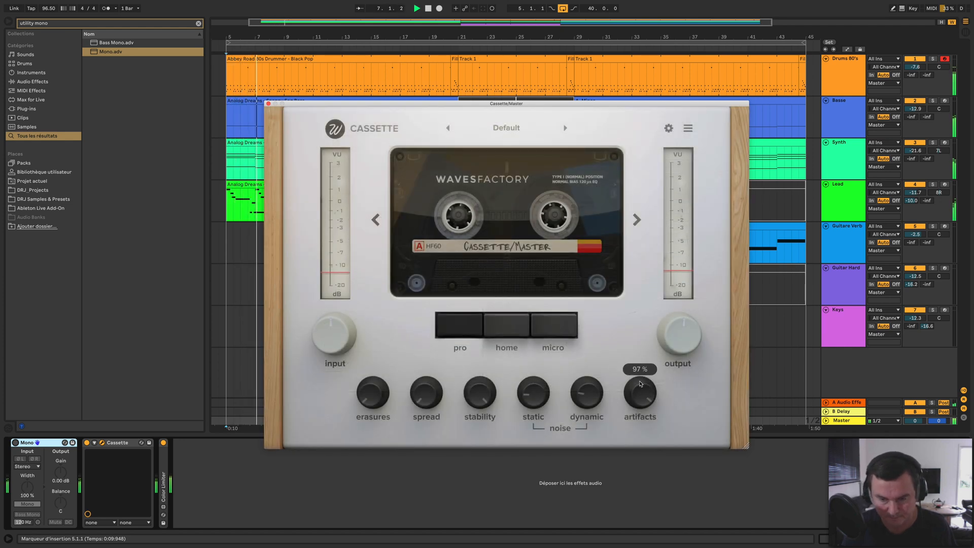
{"action": "mouse_move", "coordinate": [590, 398]}
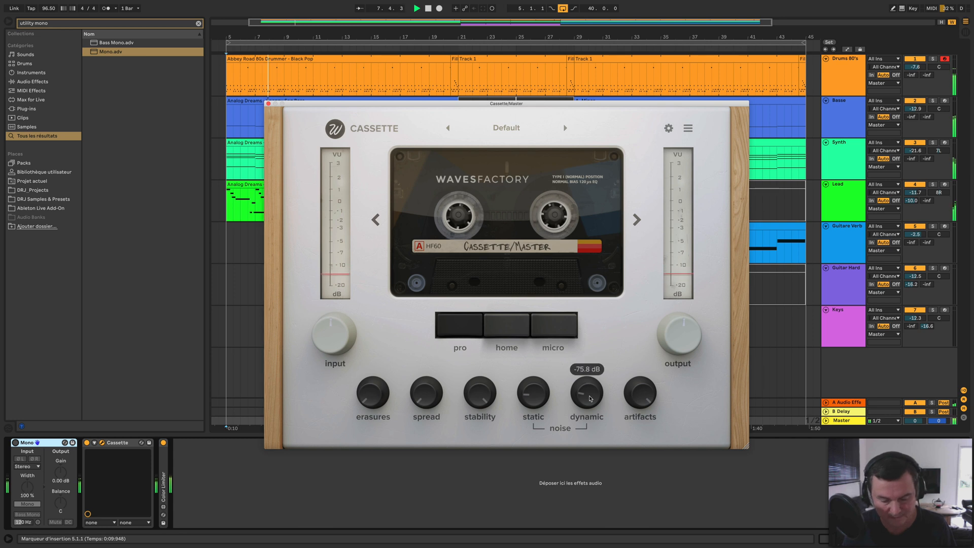
{"action": "left_click_drag", "start_coordinate": [638, 394], "coordinate": [635, 455]}
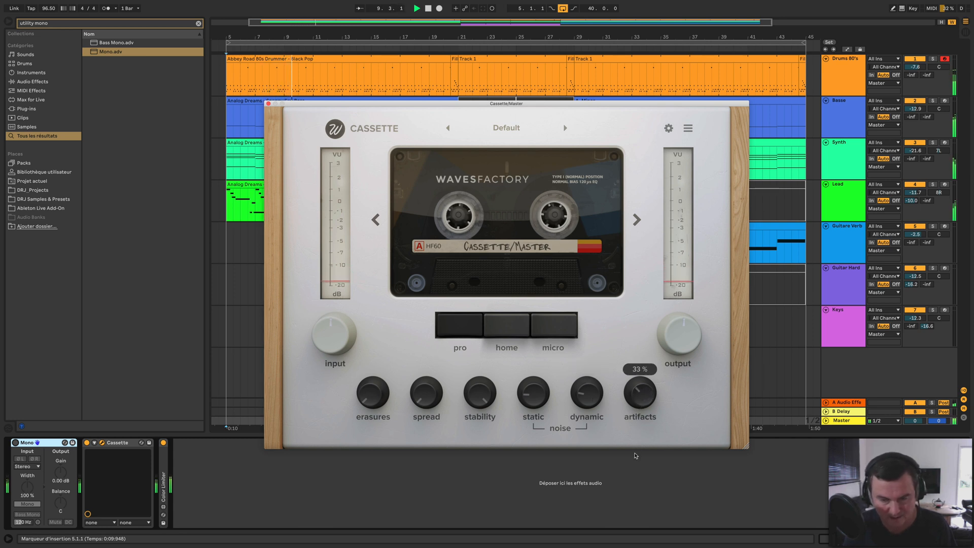
{"action": "left_click", "coordinate": [535, 324]}
{"action": "left_click_drag", "start_coordinate": [639, 397], "coordinate": [639, 373]}
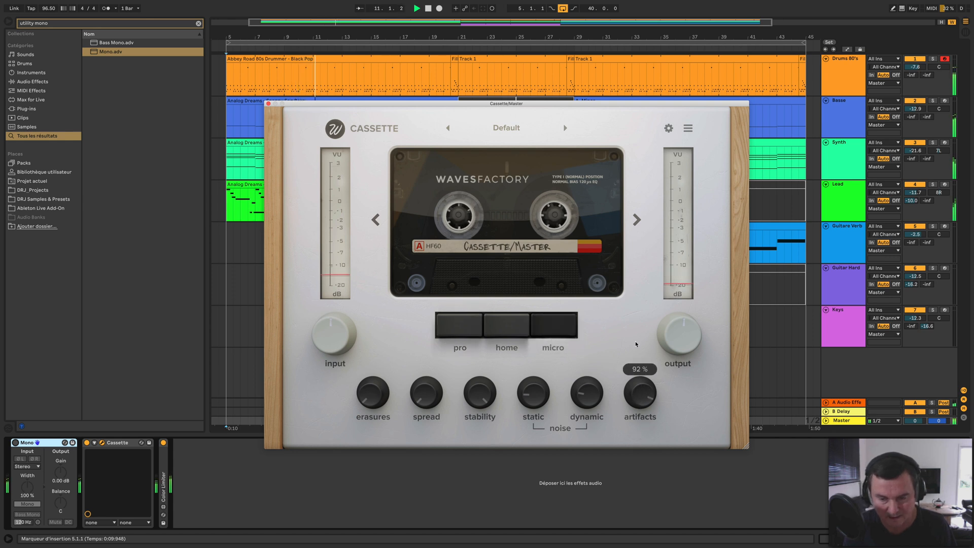
{"action": "left_click", "coordinate": [475, 328]}
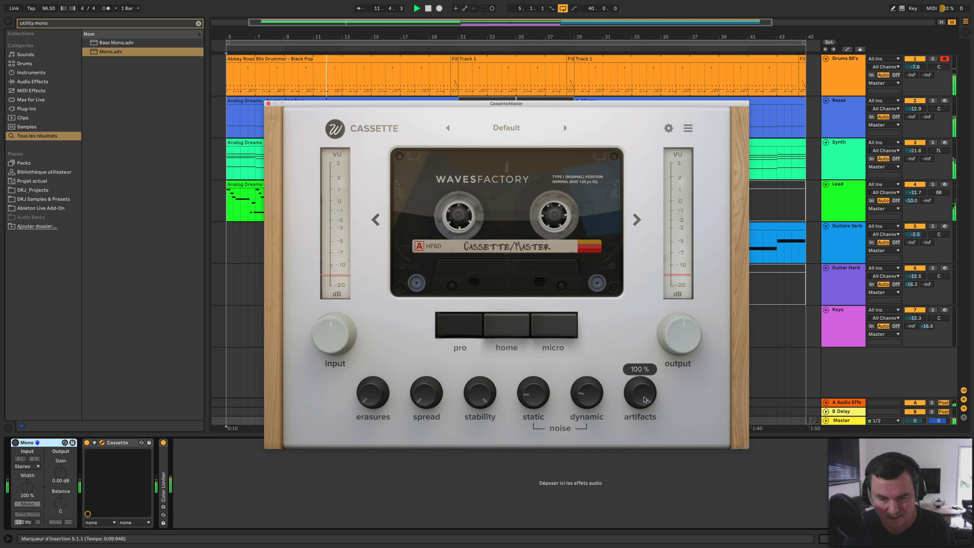
Lower artifacts to 43% during playback, raise it back to 100% to compare, and stop playback
{"action": "left_click_drag", "start_coordinate": [644, 394], "coordinate": [645, 478]}
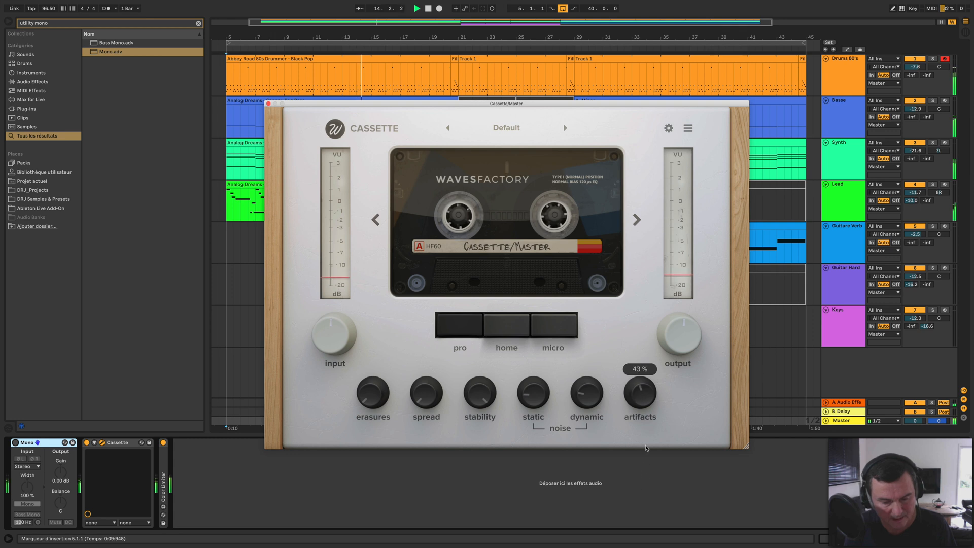
{"action": "mouse_move", "coordinate": [664, 336]}
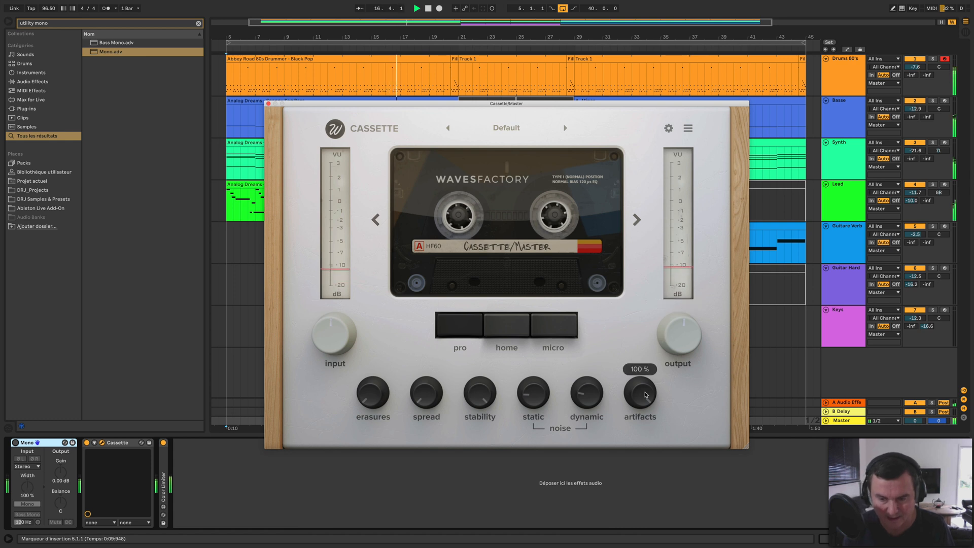
{"action": "mouse_move", "coordinate": [640, 393]}
{"action": "left_mouse_down"}
{"action": "mouse_move", "coordinate": [638, 490]}
{"action": "mouse_move", "coordinate": [642, 379]}
{"action": "left_mouse_up"}
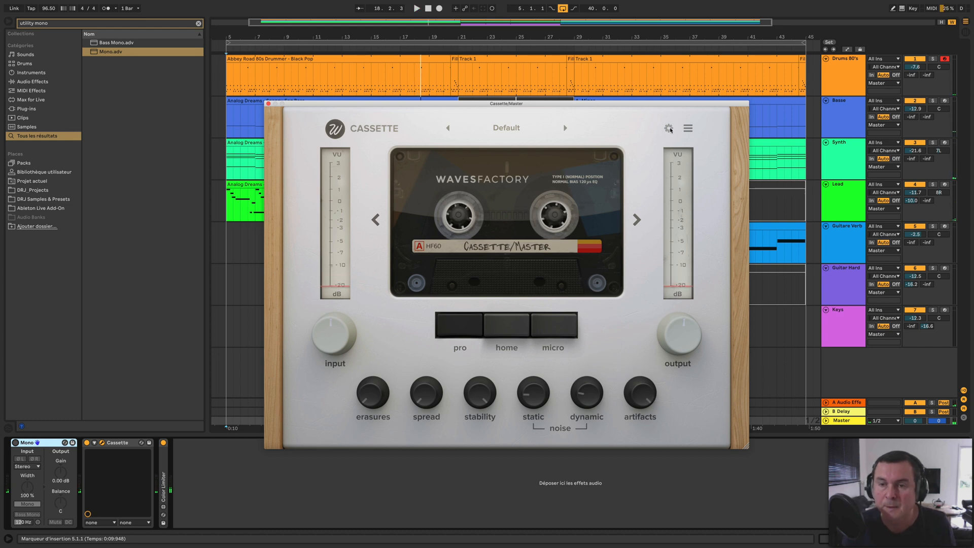
Set random snap to 61% in the advanced settings, close them, and turn artifacts down to its minimum
{"action": "left_click", "coordinate": [668, 128]}
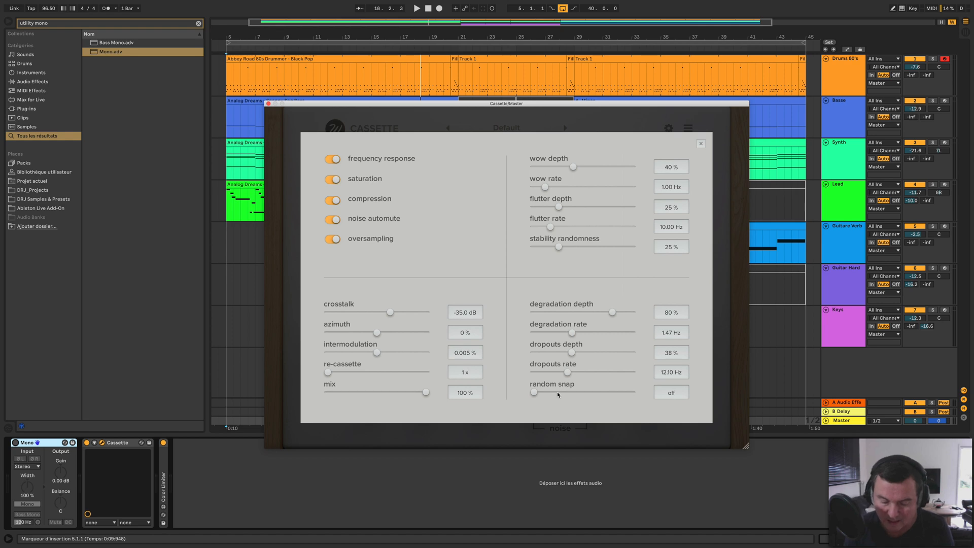
{"action": "left_click", "coordinate": [594, 393]}
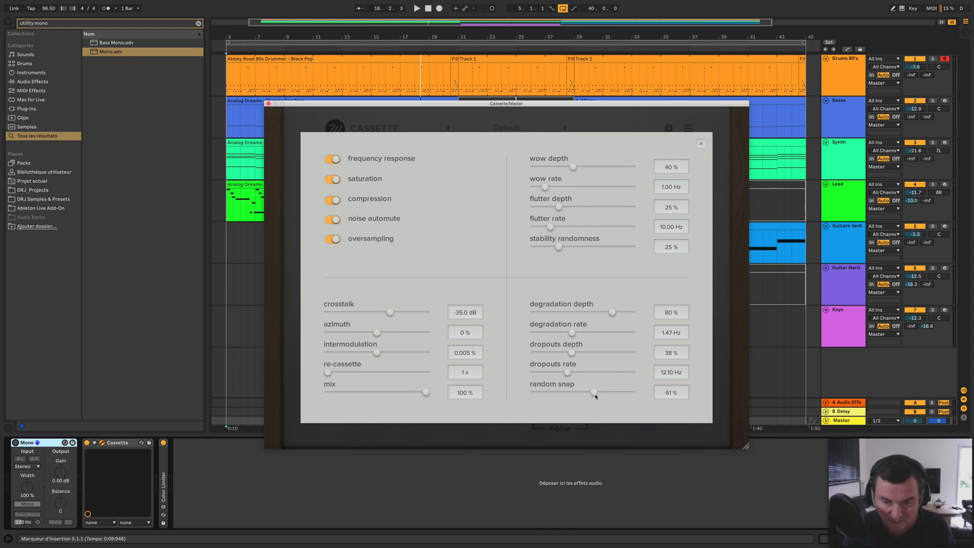
{"action": "left_click", "coordinate": [701, 144]}
{"action": "mouse_move", "coordinate": [642, 395]}
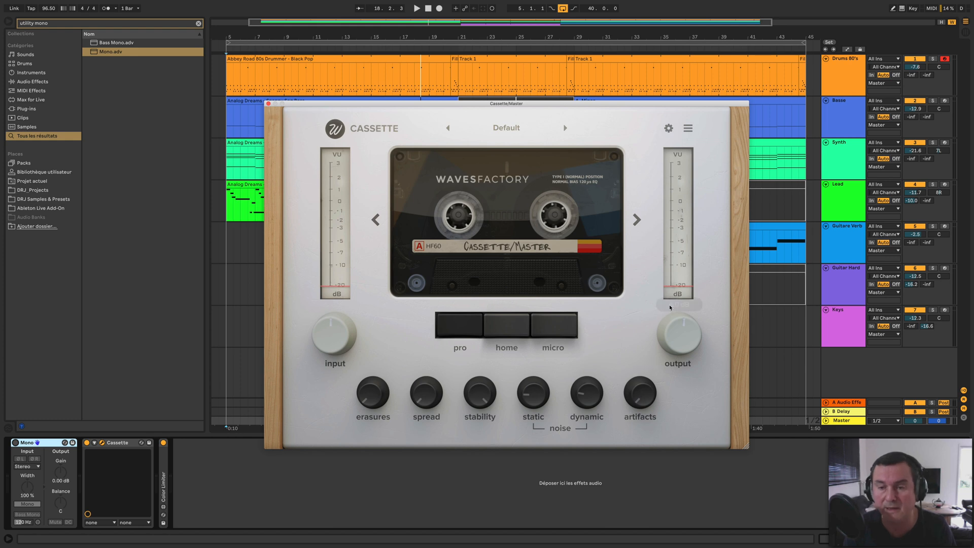
Raise random snap to 100% during playback, lower it to 46%, and close the advanced settings
{"action": "left_click", "coordinate": [669, 128]}
{"action": "key", "text": "space"}
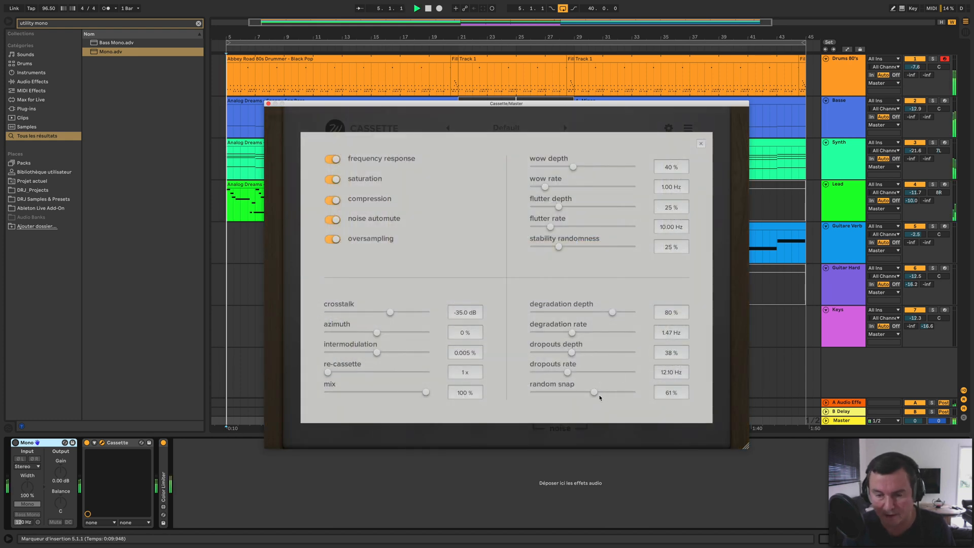
{"action": "left_click_drag", "start_coordinate": [594, 392], "coordinate": [653, 400]}
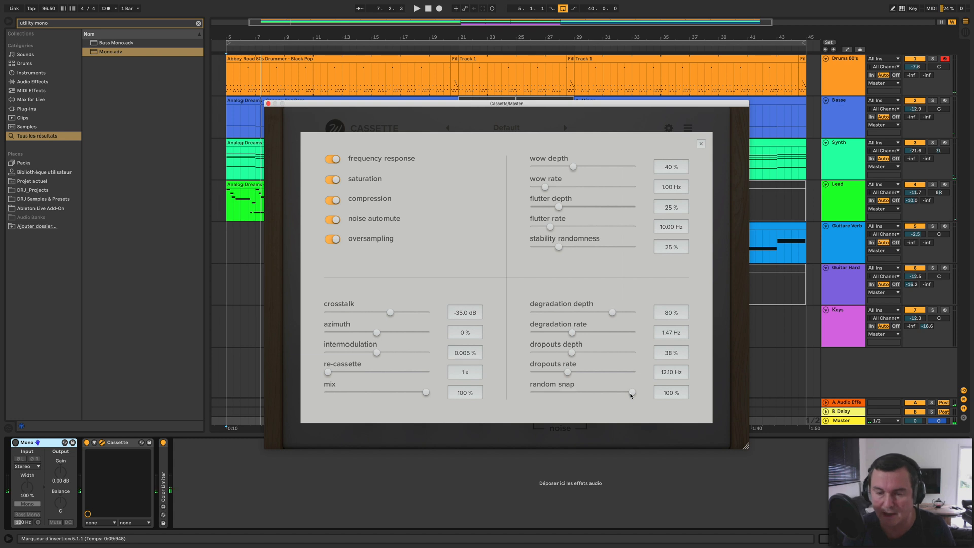
{"action": "left_click_drag", "start_coordinate": [634, 397], "coordinate": [631, 396]}
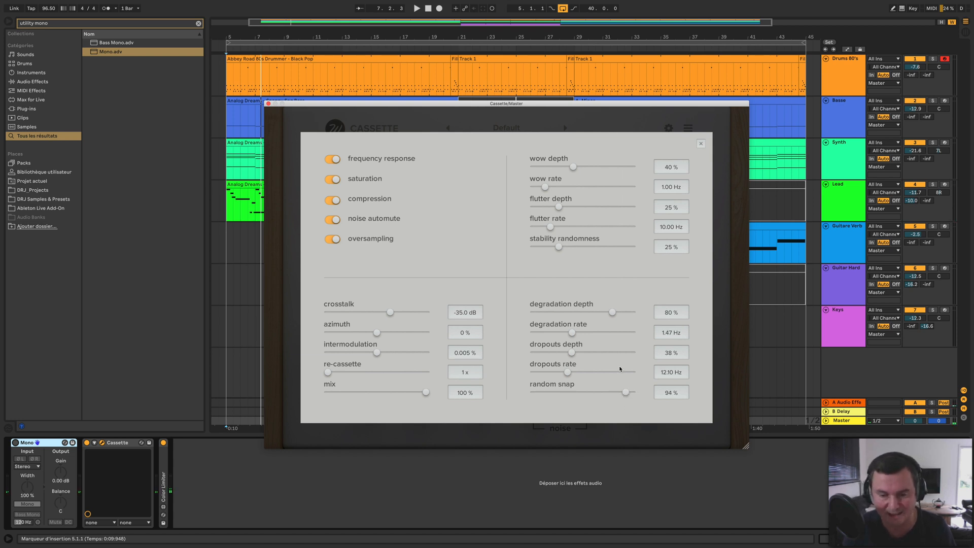
{"action": "key", "text": "space"}
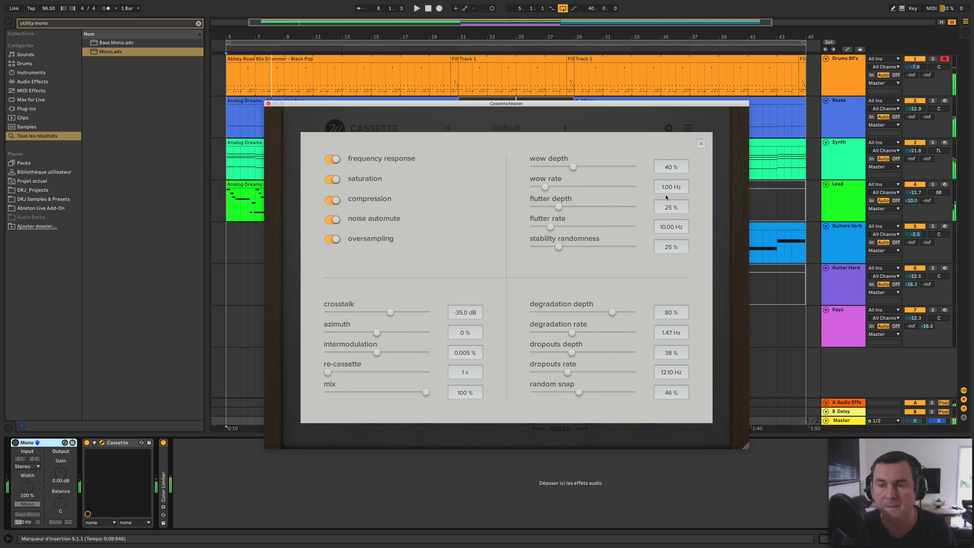
{"action": "left_click", "coordinate": [700, 146]}
Step forward to an artist preset, and load the Default preset again to reset the plugin
{"action": "left_click", "coordinate": [506, 127]}
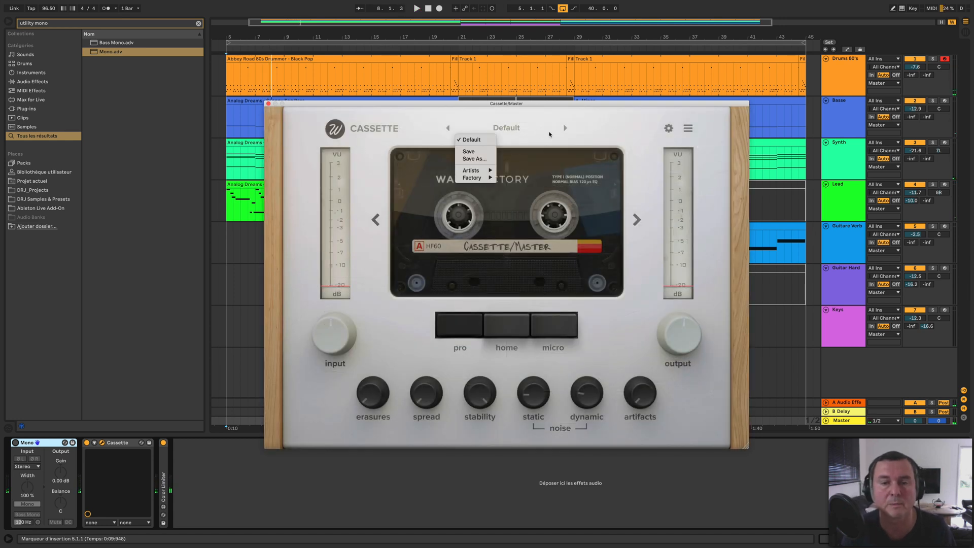
{"action": "left_click", "coordinate": [564, 129]}
{"action": "left_click", "coordinate": [564, 128]}
{"action": "left_click", "coordinate": [479, 129]}
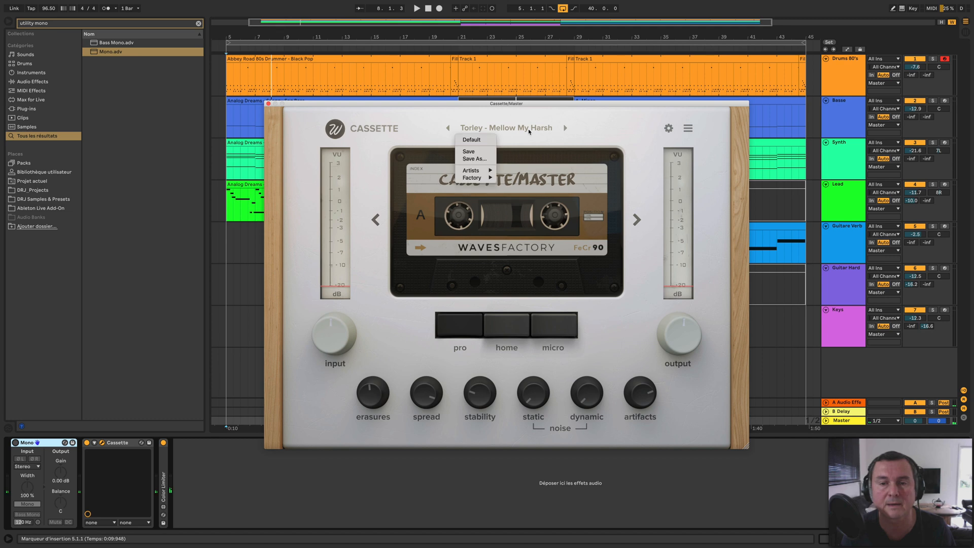
{"action": "left_click", "coordinate": [477, 141]}
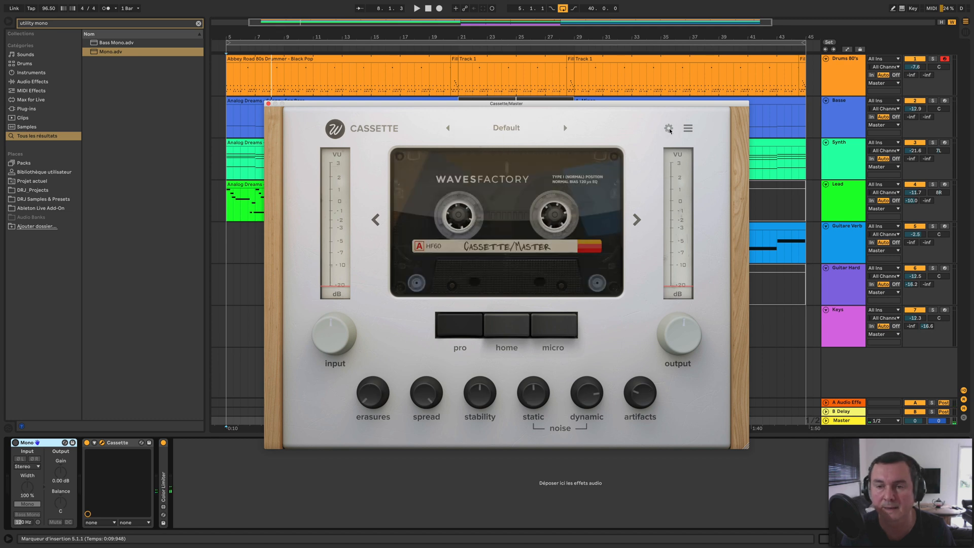
Review the advanced settings, close them, and switch the machine type to micro and back to pro
{"action": "left_click", "coordinate": [668, 128]}
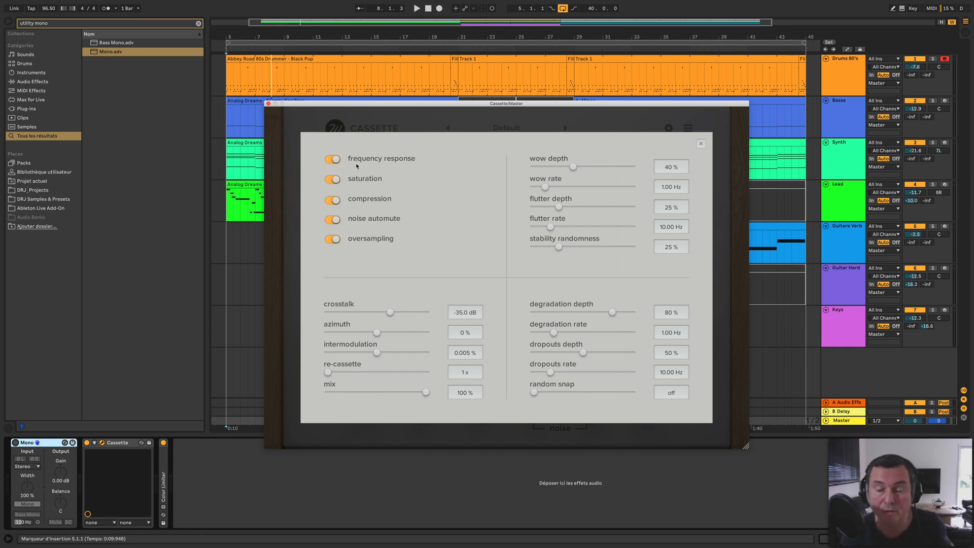
{"action": "left_click", "coordinate": [700, 144]}
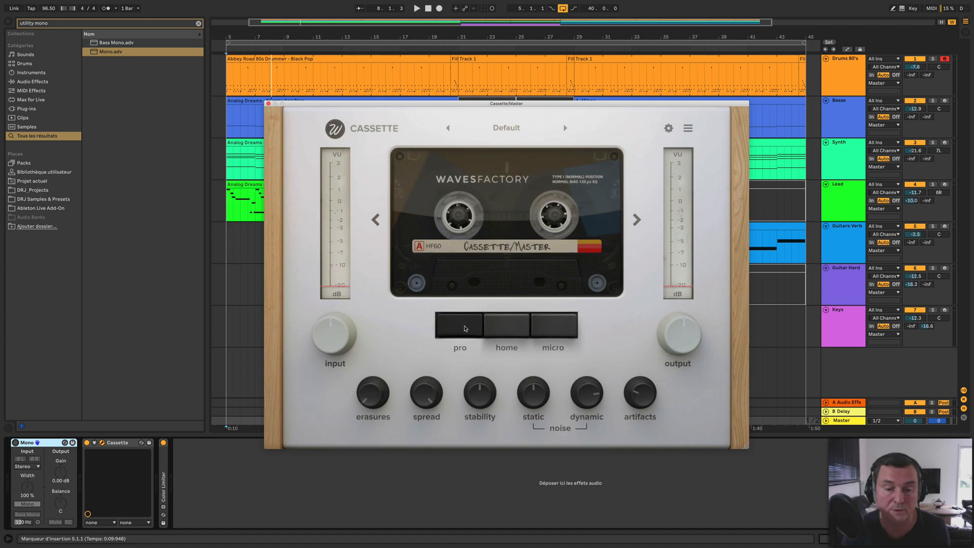
{"action": "left_click", "coordinate": [545, 328]}
{"action": "left_click", "coordinate": [466, 332]}
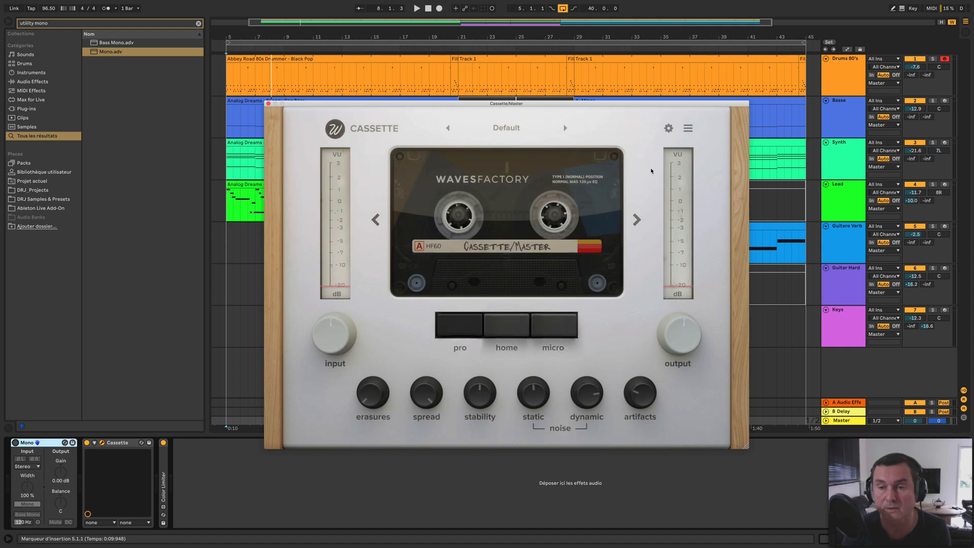
Turn noise automute off, set static noise to -61.1 dB and lower the dynamic noise, and turn automute back on
{"action": "left_click", "coordinate": [669, 128]}
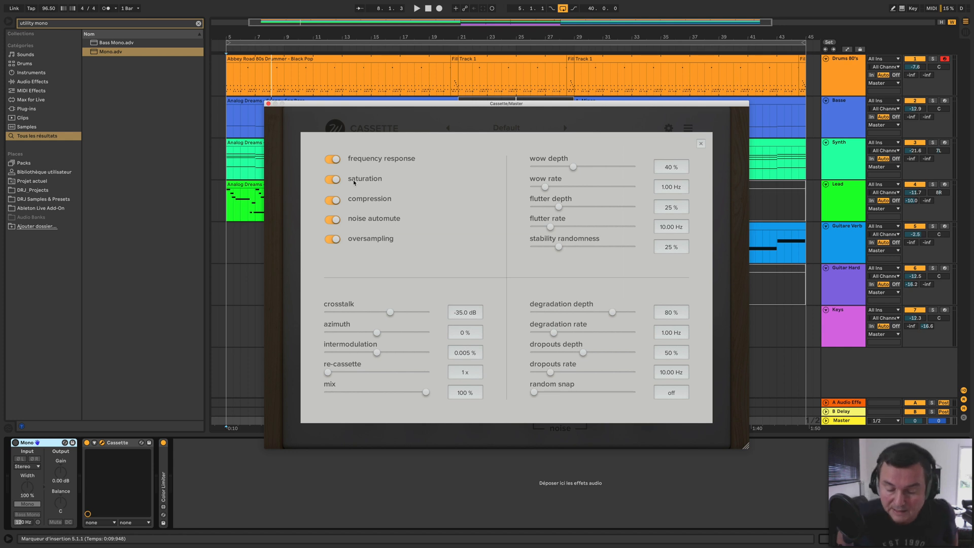
{"action": "left_click", "coordinate": [333, 219]}
{"action": "left_click", "coordinate": [701, 144]}
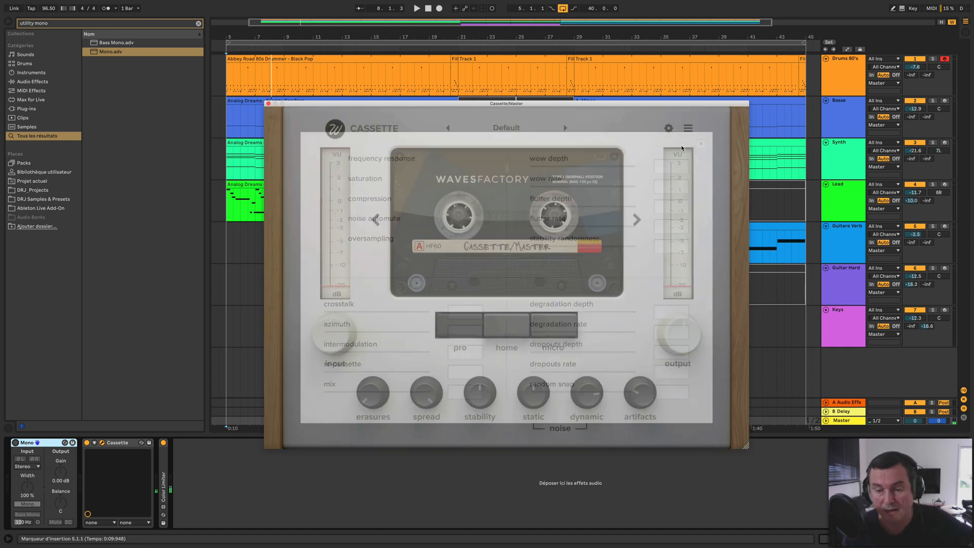
{"action": "left_click_drag", "start_coordinate": [587, 397], "coordinate": [588, 411]}
{"action": "mouse_move", "coordinate": [533, 399]}
{"action": "left_mouse_down"}
{"action": "mouse_move", "coordinate": [532, 375]}
{"action": "mouse_move", "coordinate": [532, 389]}
{"action": "left_mouse_up"}
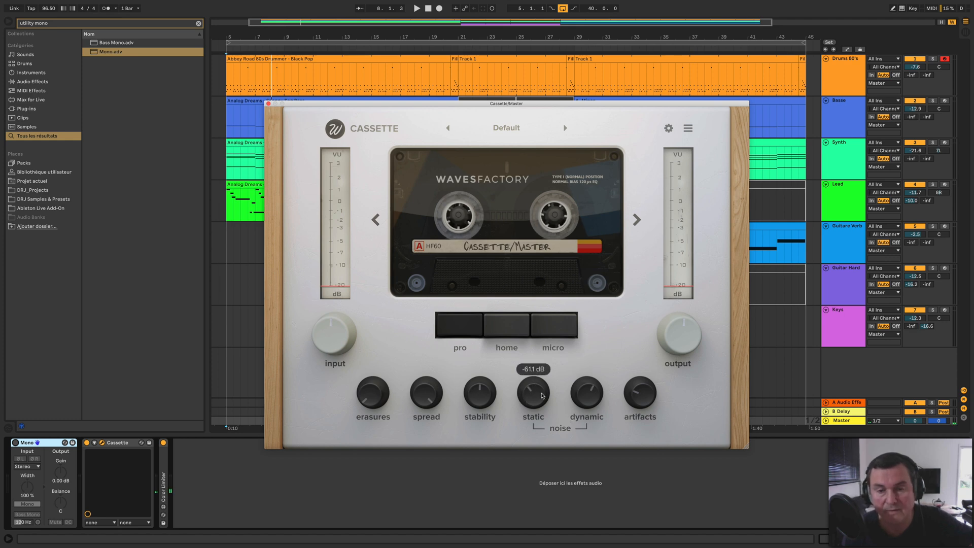
{"action": "left_click", "coordinate": [668, 128]}
{"action": "left_click", "coordinate": [332, 220]}
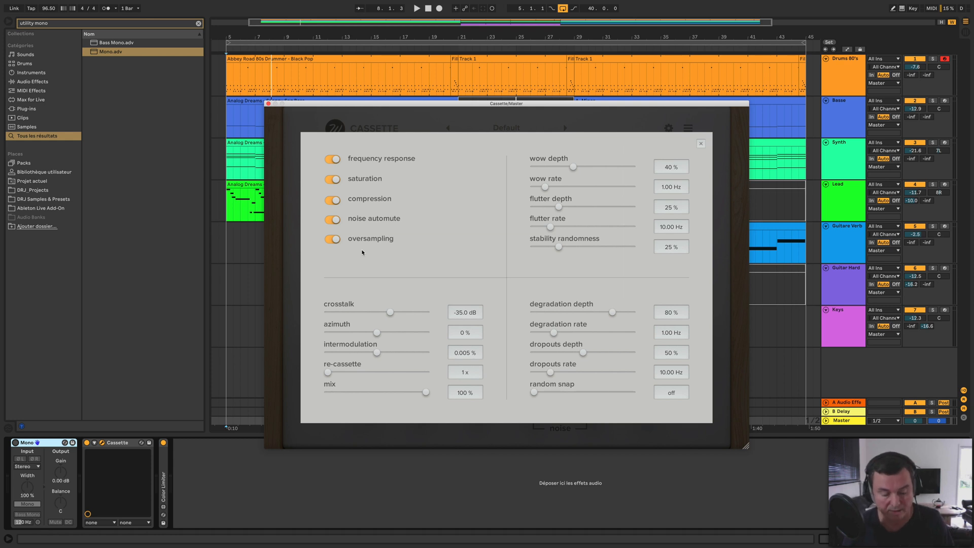
Set azimuth to -100%, intermodulation to off and crosstalk to 0.0 dB, close the advanced settings, and lower the spread to about 12%
{"action": "key", "text": "space"}
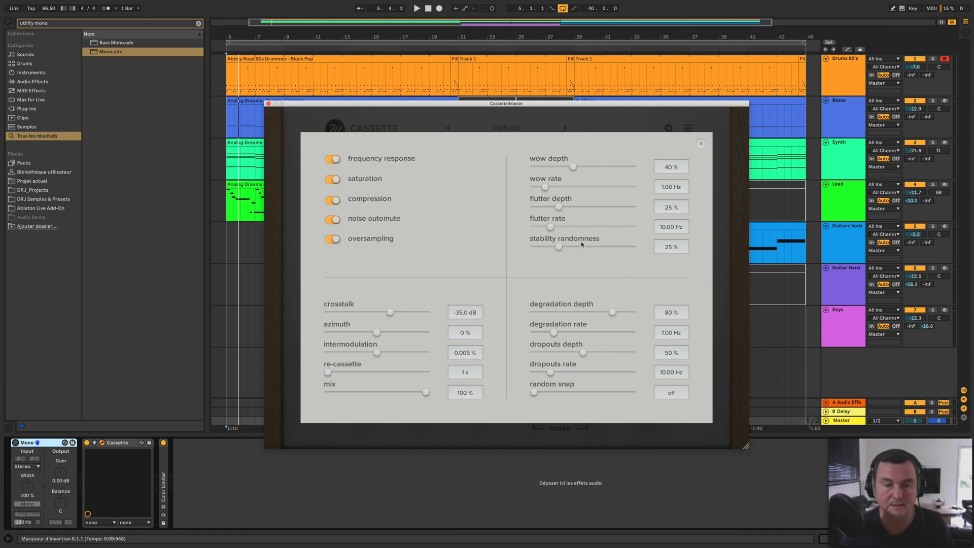
{"action": "left_click_drag", "start_coordinate": [376, 331], "coordinate": [319, 333]}
{"action": "left_click_drag", "start_coordinate": [377, 352], "coordinate": [309, 354]}
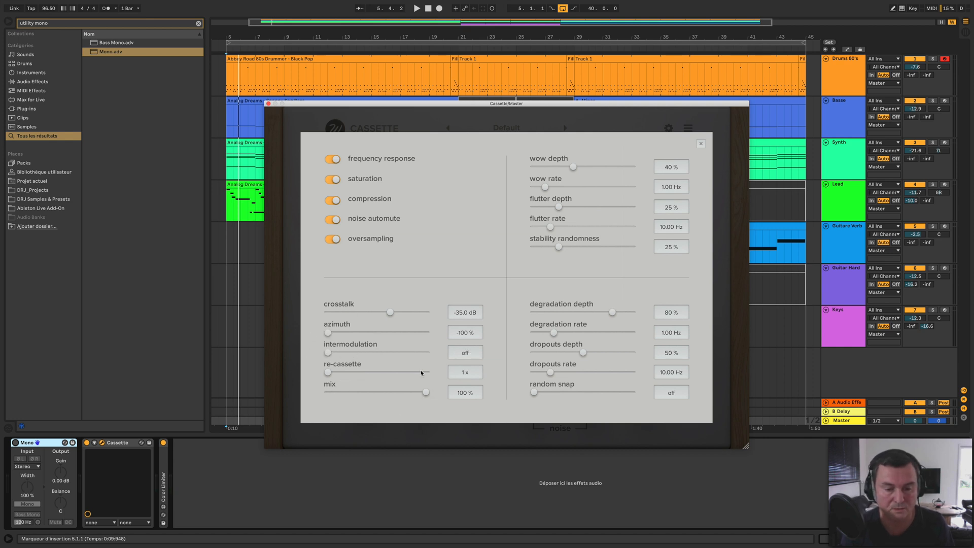
{"action": "left_click_drag", "start_coordinate": [391, 314], "coordinate": [463, 318]}
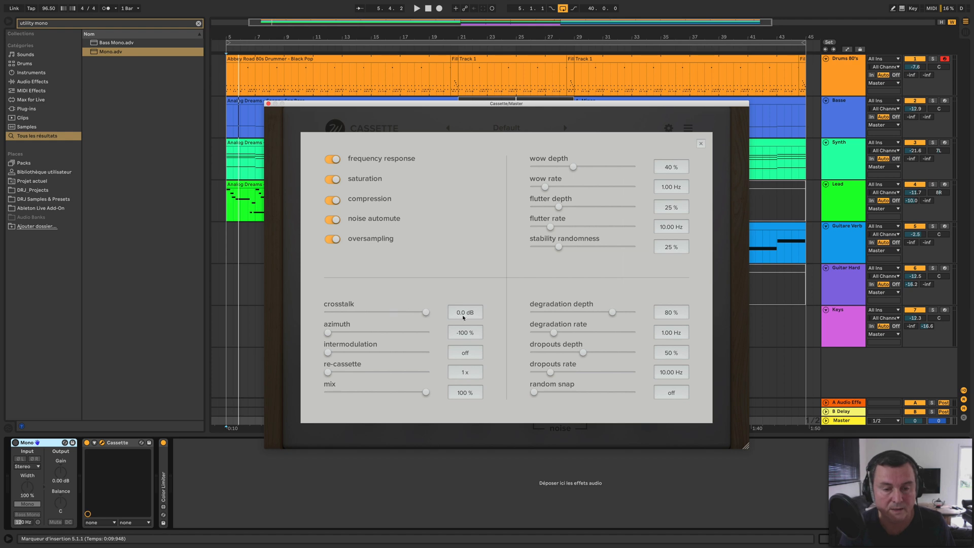
{"action": "left_click", "coordinate": [700, 144]}
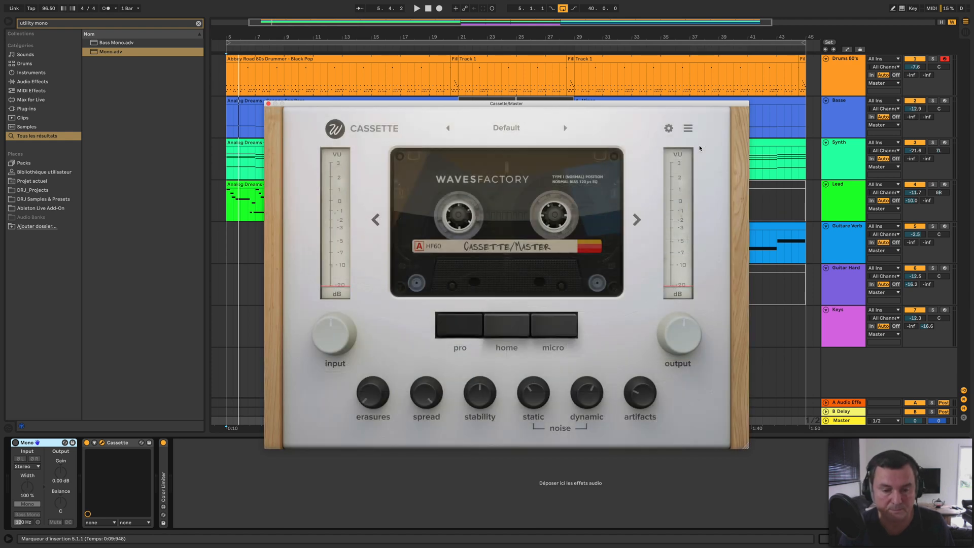
{"action": "left_click_drag", "start_coordinate": [426, 393], "coordinate": [433, 475]}
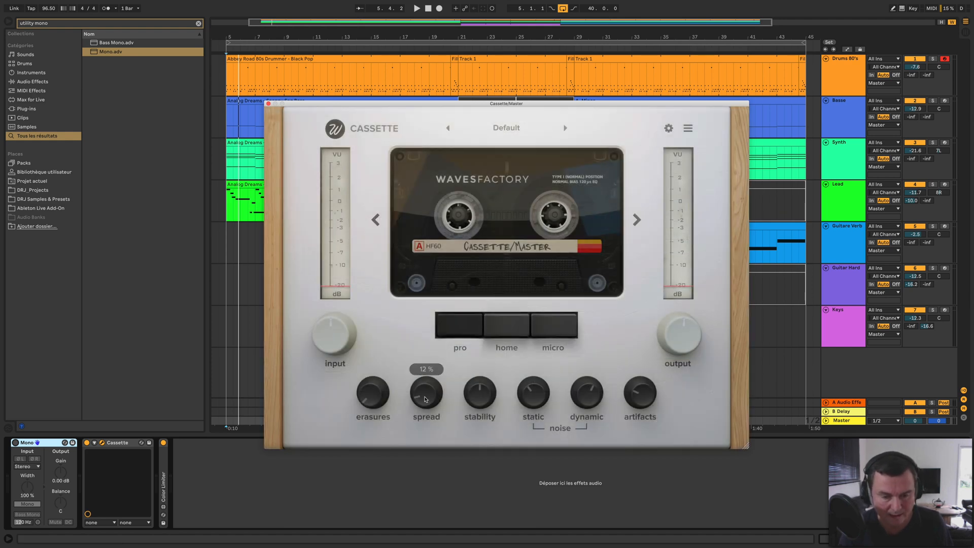
Switch on the Mono device and audition the song with crosstalk off
{"action": "left_click", "coordinate": [15, 443]}
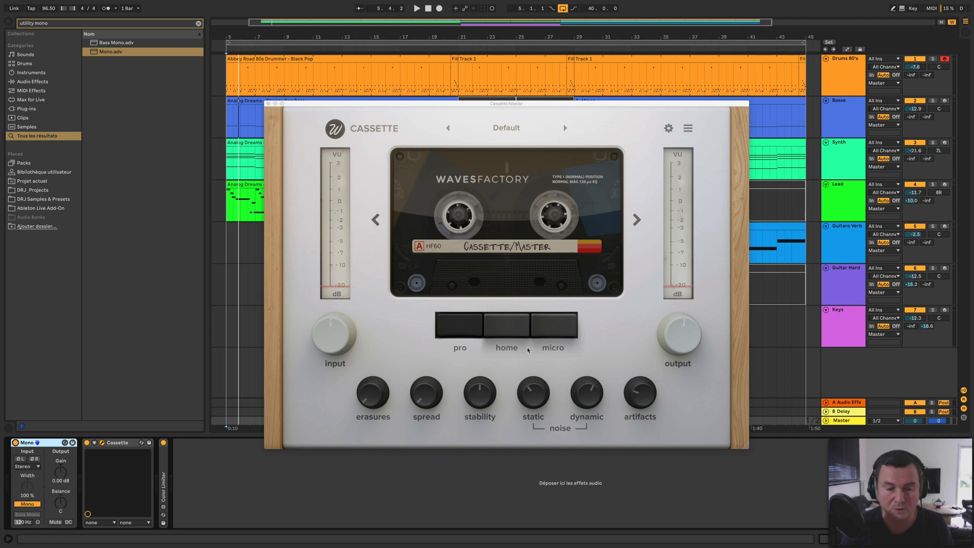
{"action": "left_click", "coordinate": [668, 128]}
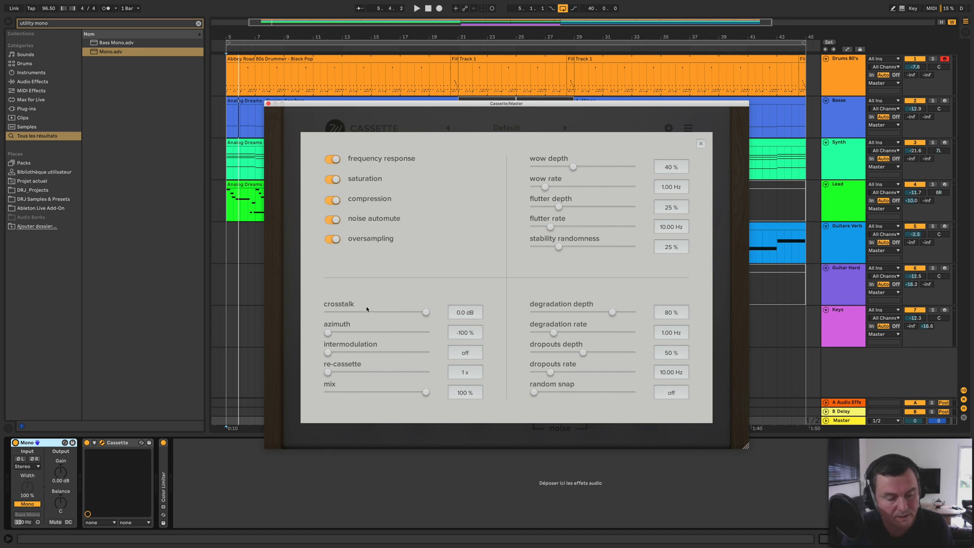
{"action": "left_click_drag", "start_coordinate": [425, 312], "coordinate": [291, 321]}
{"action": "key", "text": "space"}
{"action": "key", "text": "space"}
Switch off the Mono device and sweep crosstalk from off up to 0.0 dB during playback
{"action": "left_click", "coordinate": [15, 442]}
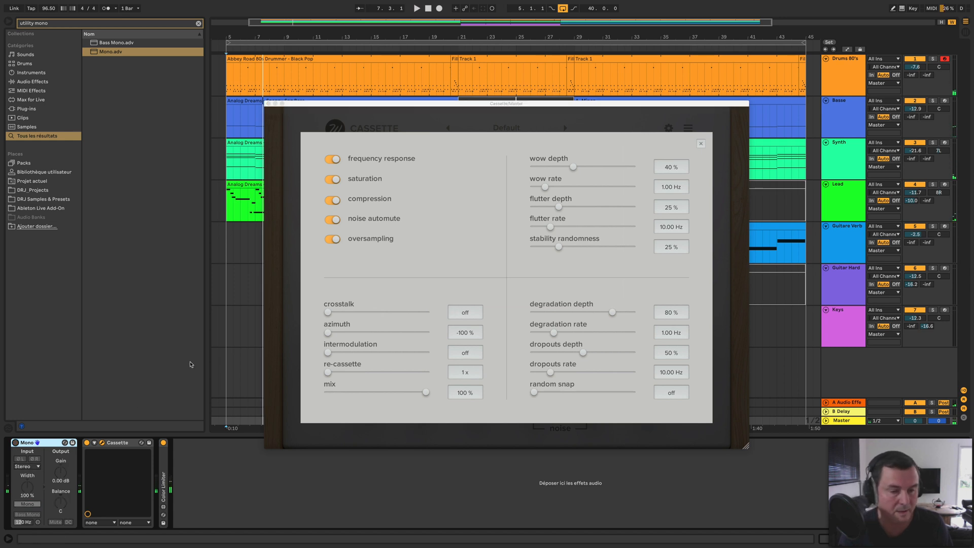
{"action": "left_click", "coordinate": [326, 313]}
{"action": "key", "text": "space"}
{"action": "left_click_drag", "start_coordinate": [322, 313], "coordinate": [329, 315]}
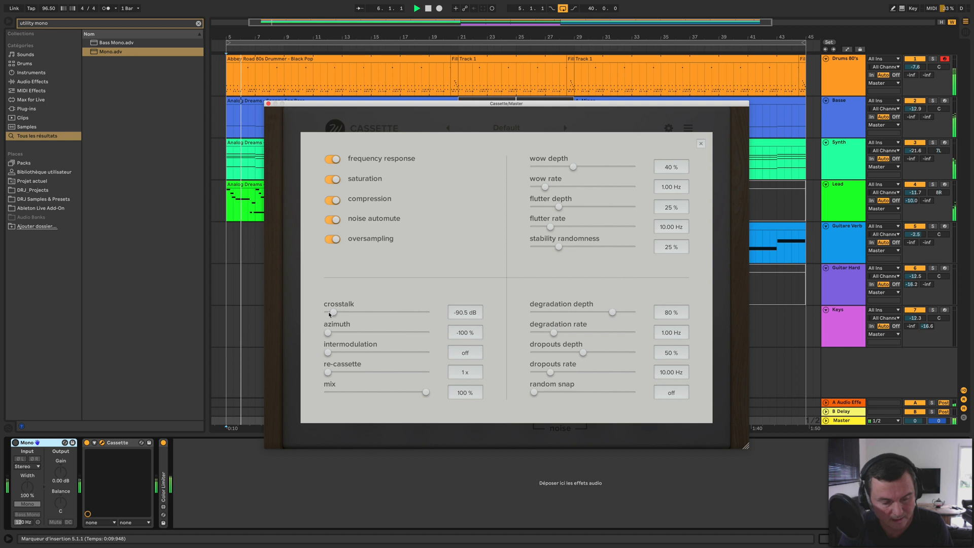
{"action": "left_click_drag", "start_coordinate": [329, 315], "coordinate": [433, 318]}
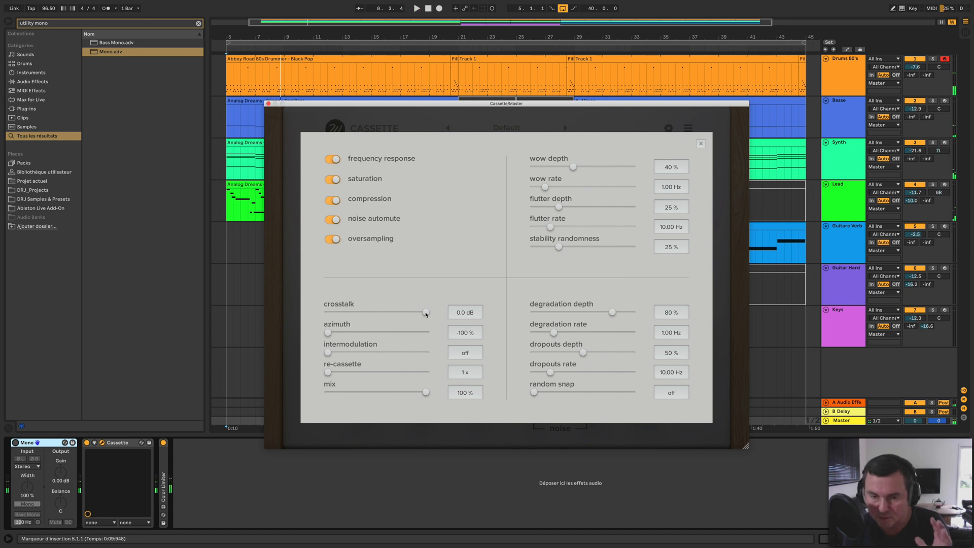
Audition the song with crosstalk at 0.0 dB, and lower it to -46.7 dB
{"action": "mouse_move", "coordinate": [425, 315]}
{"action": "left_mouse_down"}
{"action": "mouse_move", "coordinate": [329, 314]}
{"action": "mouse_move", "coordinate": [425, 315]}
{"action": "left_mouse_up"}
{"action": "key", "text": "space"}
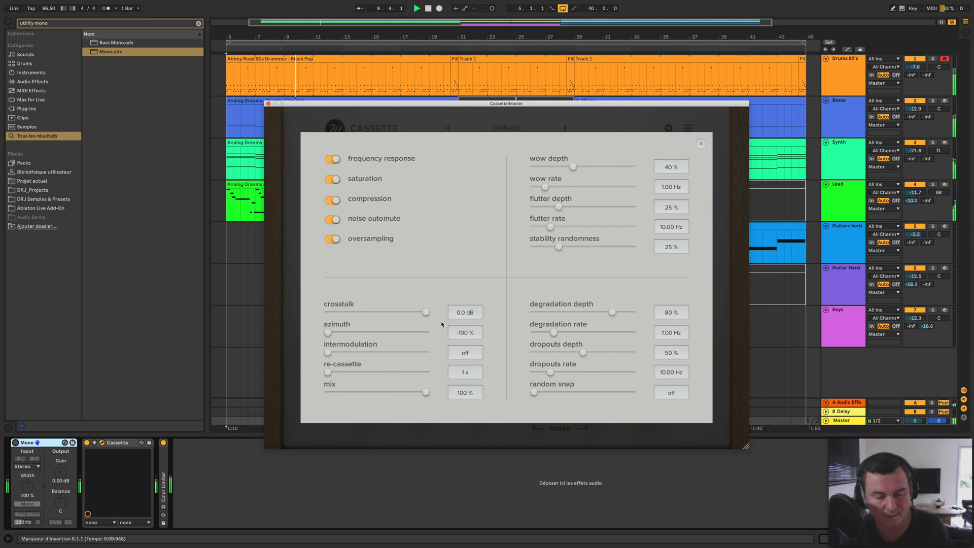
{"action": "left_click_drag", "start_coordinate": [426, 312], "coordinate": [378, 314]}
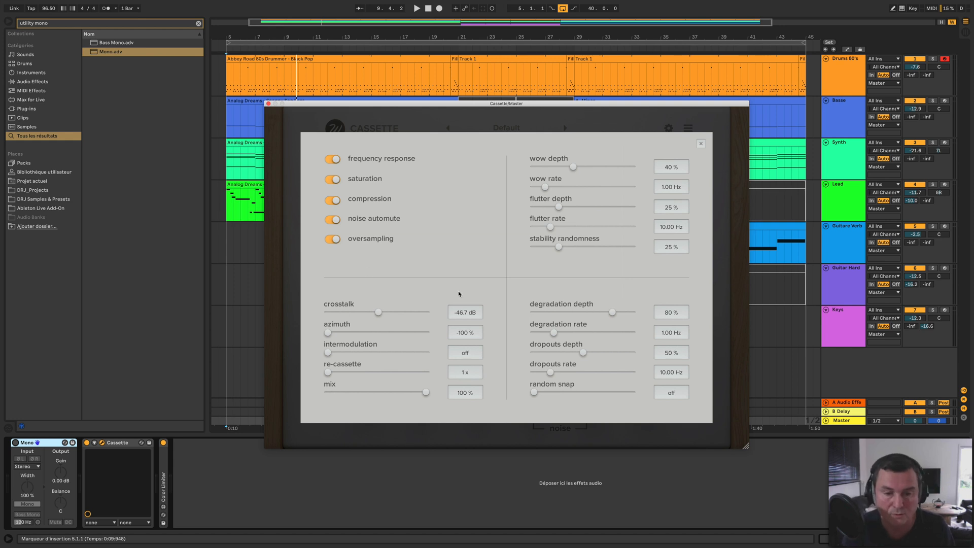
Switch on the Mono device, turn crosstalk off, and sweep azimuth from -100% to 100% during playback
{"action": "left_click", "coordinate": [15, 442]}
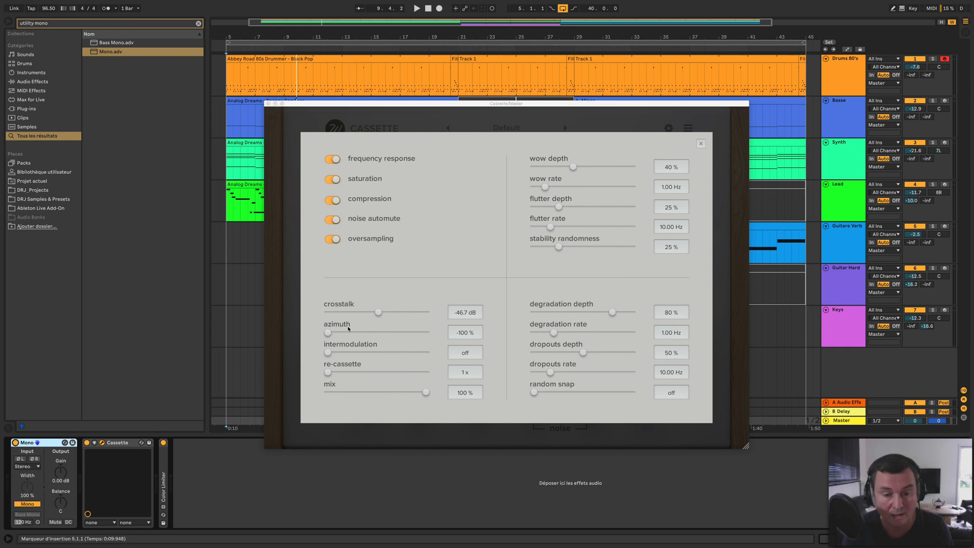
{"action": "left_click_drag", "start_coordinate": [378, 312], "coordinate": [297, 319]}
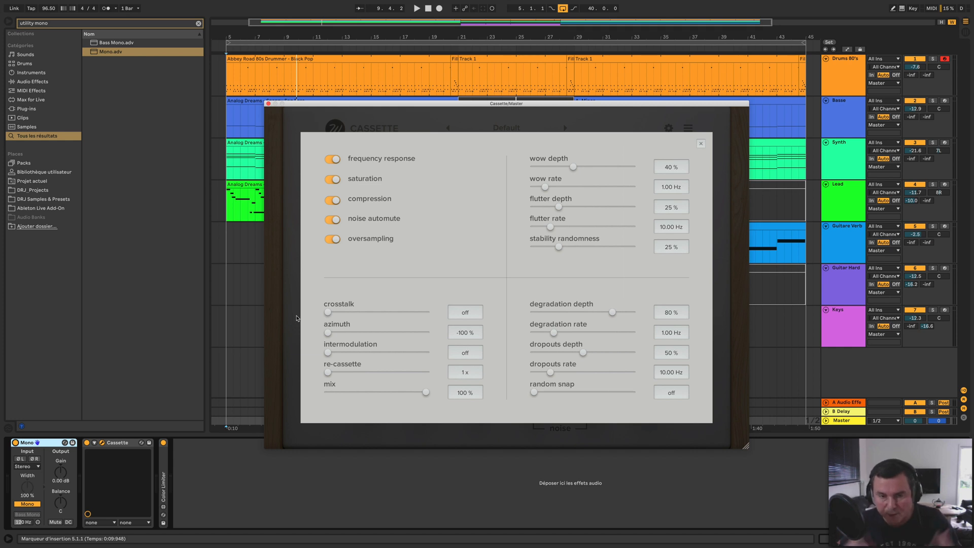
{"action": "key", "text": "space"}
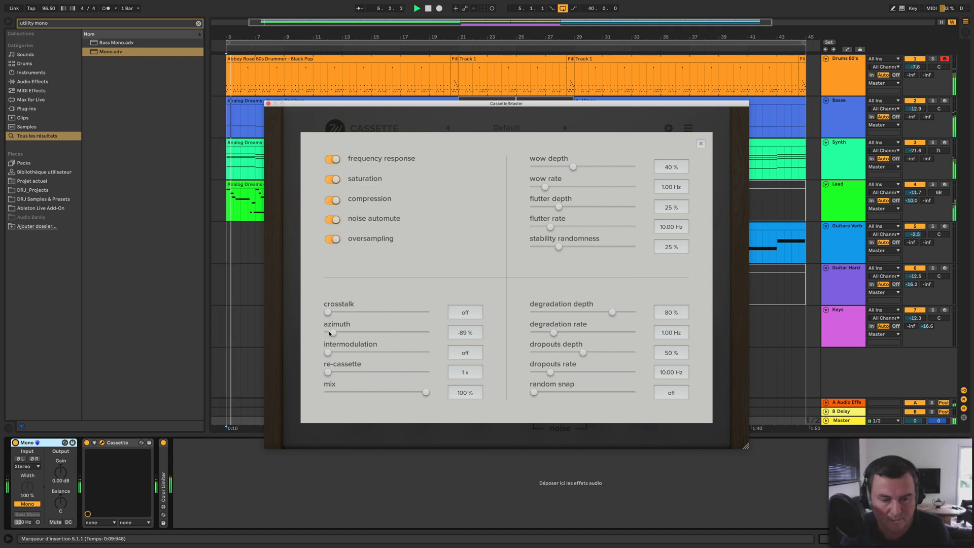
{"action": "mouse_move", "coordinate": [328, 332]}
{"action": "left_mouse_down"}
{"action": "mouse_move", "coordinate": [426, 335]}
{"action": "mouse_move", "coordinate": [274, 338]}
{"action": "left_mouse_up"}
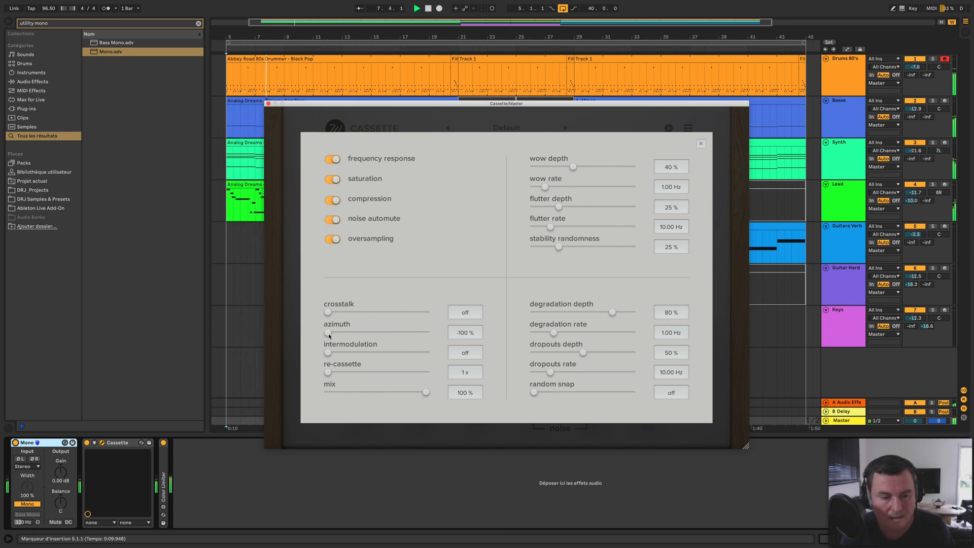
{"action": "left_click_drag", "start_coordinate": [329, 332], "coordinate": [441, 340]}
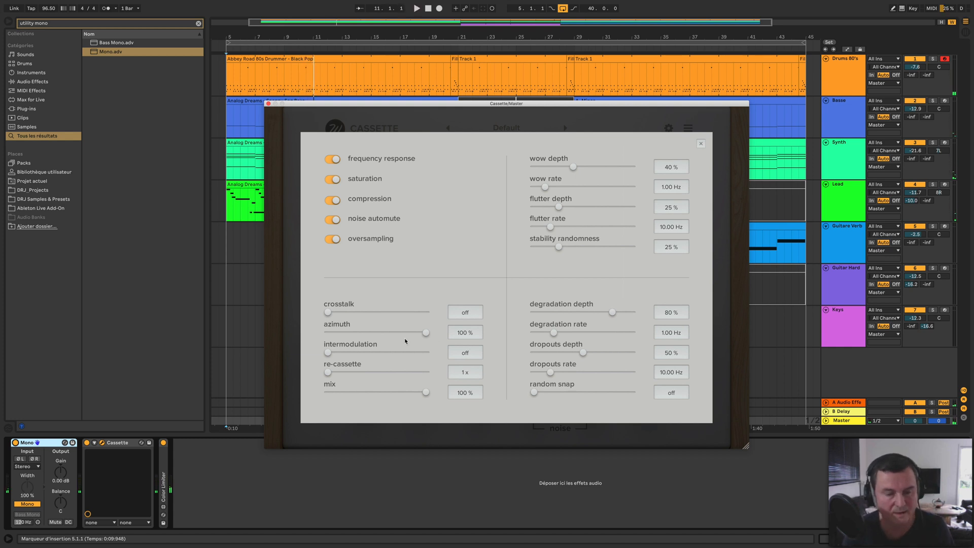
Set azimuth to -7% and crosstalk to -41.1 dB, and play the song with the Mono device off
{"action": "left_click_drag", "start_coordinate": [358, 332], "coordinate": [384, 312]}
{"action": "left_click", "coordinate": [16, 445]}
{"action": "key", "text": "space"}
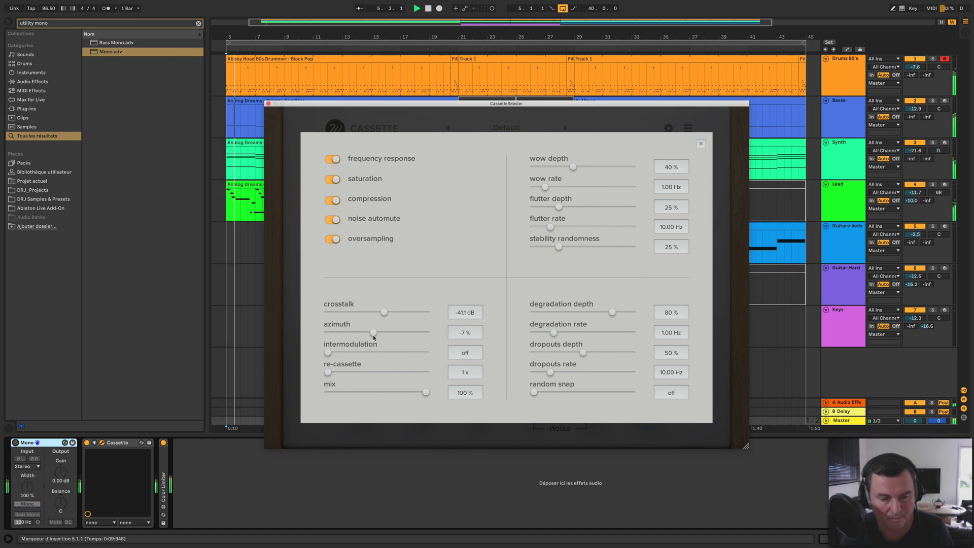
Set intermodulation to 0.008% and close the advanced settings
{"action": "left_click_drag", "start_coordinate": [330, 353], "coordinate": [309, 359]}
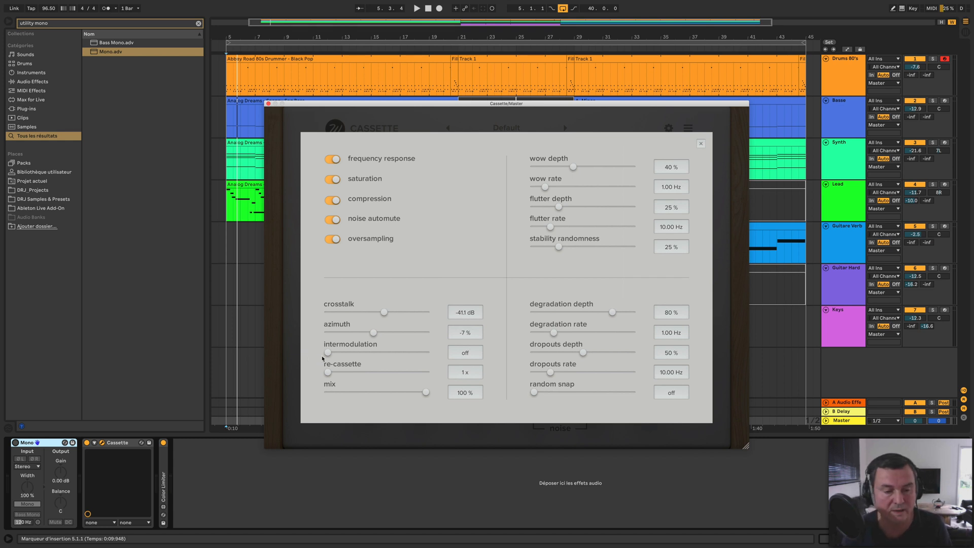
{"action": "left_click_drag", "start_coordinate": [328, 352], "coordinate": [407, 354]}
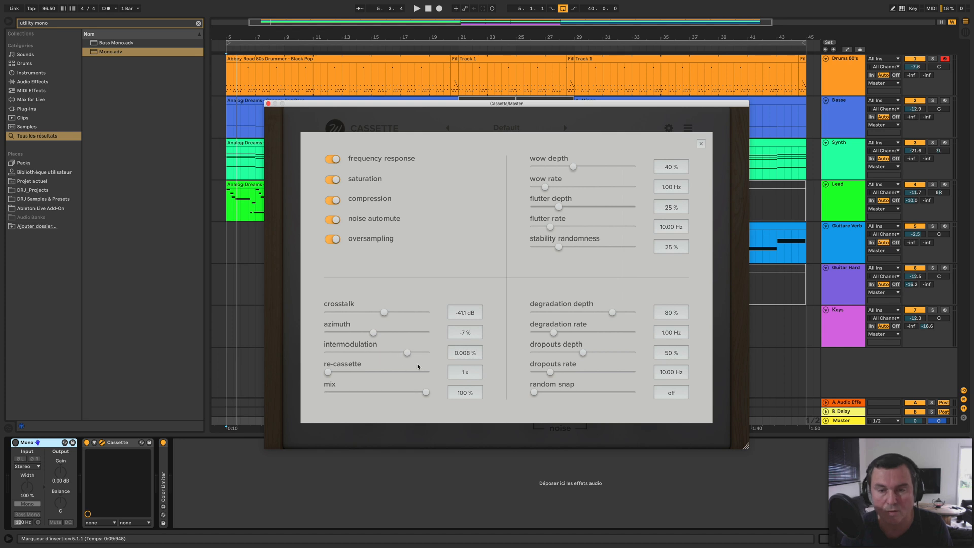
{"action": "left_click", "coordinate": [701, 144]}
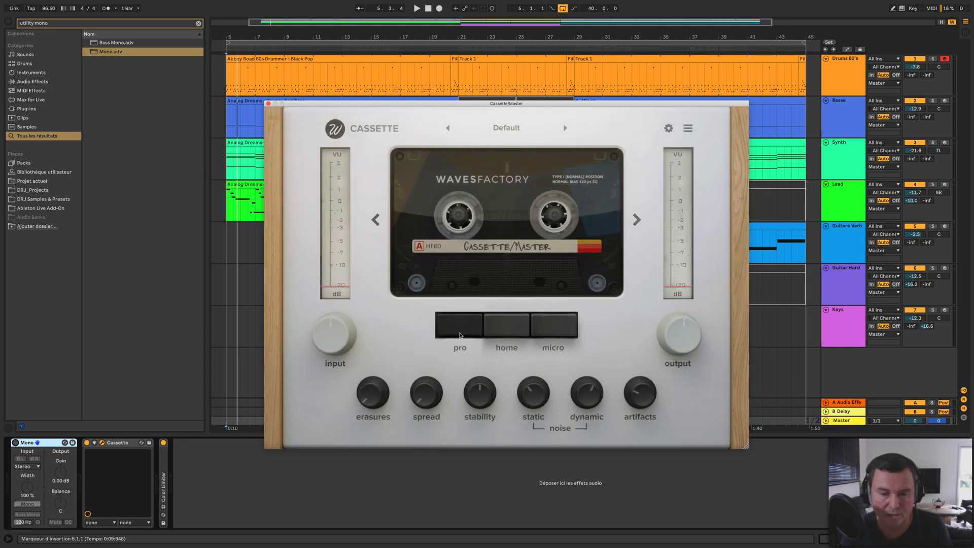
Audition the song with intermodulation at 0.010%, turn off intermodulation and crosstalk, and set azimuth to -100%
{"action": "left_click", "coordinate": [669, 128]}
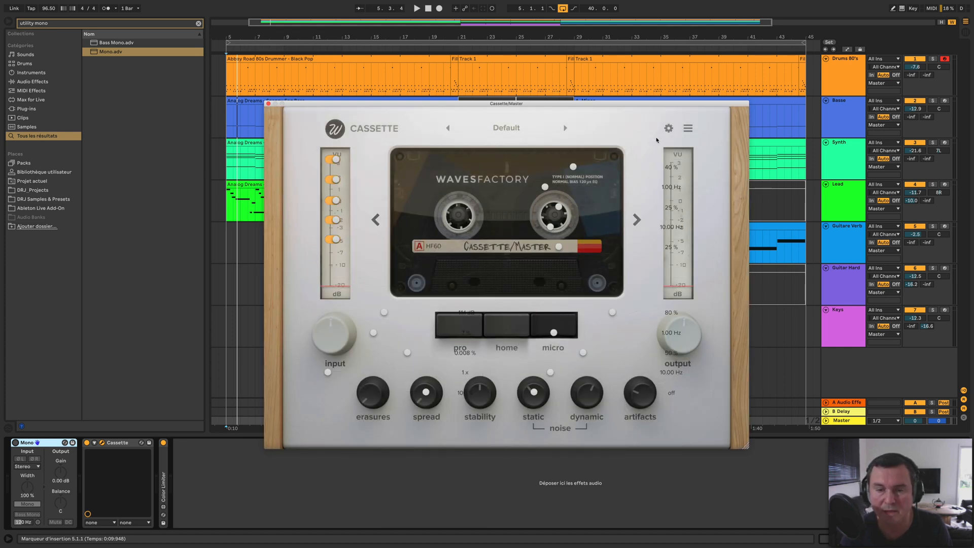
{"action": "key", "text": "space"}
{"action": "left_click_drag", "start_coordinate": [404, 353], "coordinate": [446, 350]}
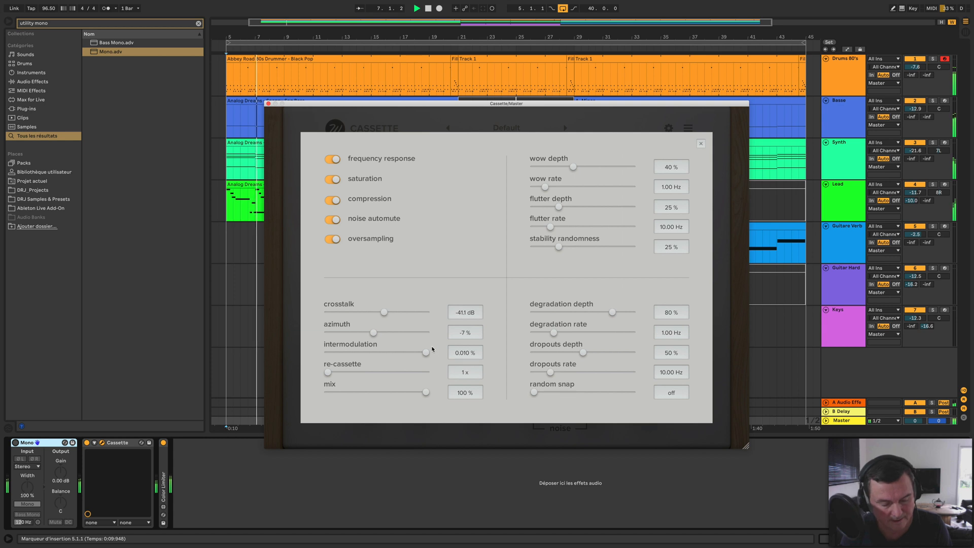
{"action": "left_click_drag", "start_coordinate": [429, 351], "coordinate": [326, 376]}
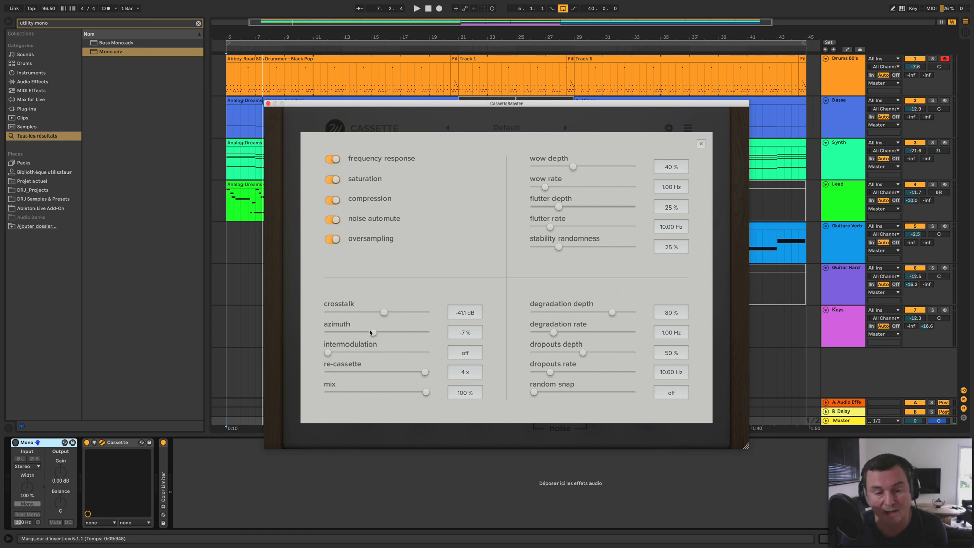
{"action": "left_click_drag", "start_coordinate": [384, 311], "coordinate": [349, 335]}
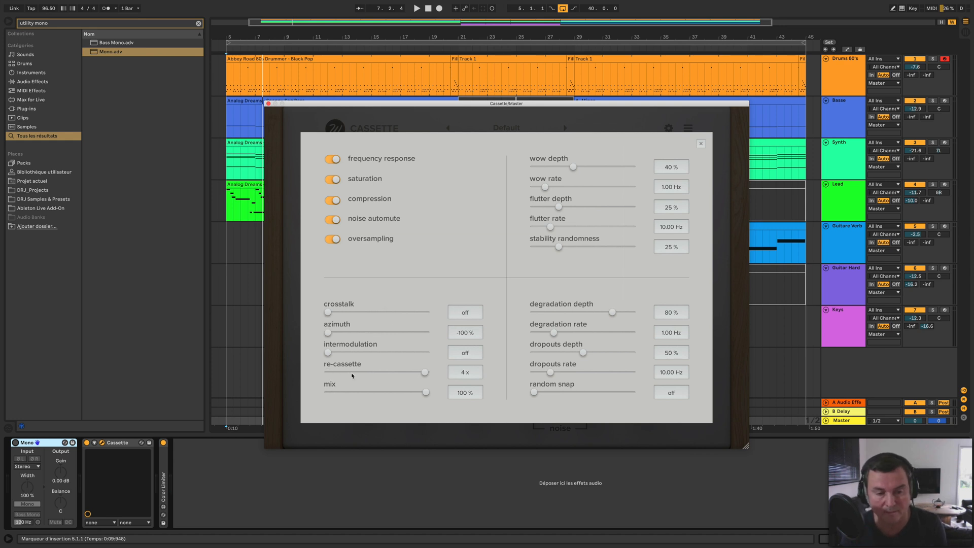
Compare re-cassette at 3x, 2x, 1x and 4x during playback, and close the advanced settings
{"action": "left_click_drag", "start_coordinate": [326, 373], "coordinate": [419, 374]}
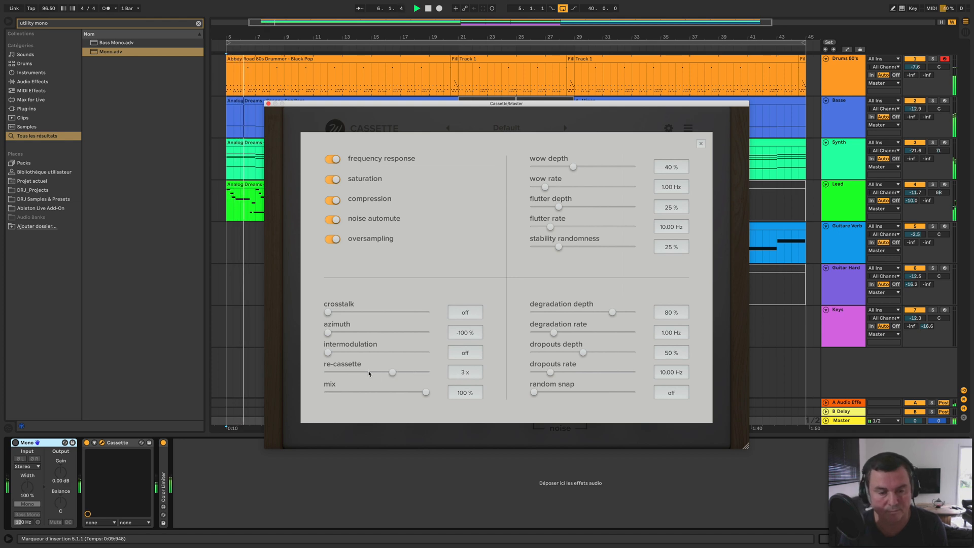
{"action": "left_click", "coordinate": [360, 373]}
{"action": "left_click", "coordinate": [700, 144]}
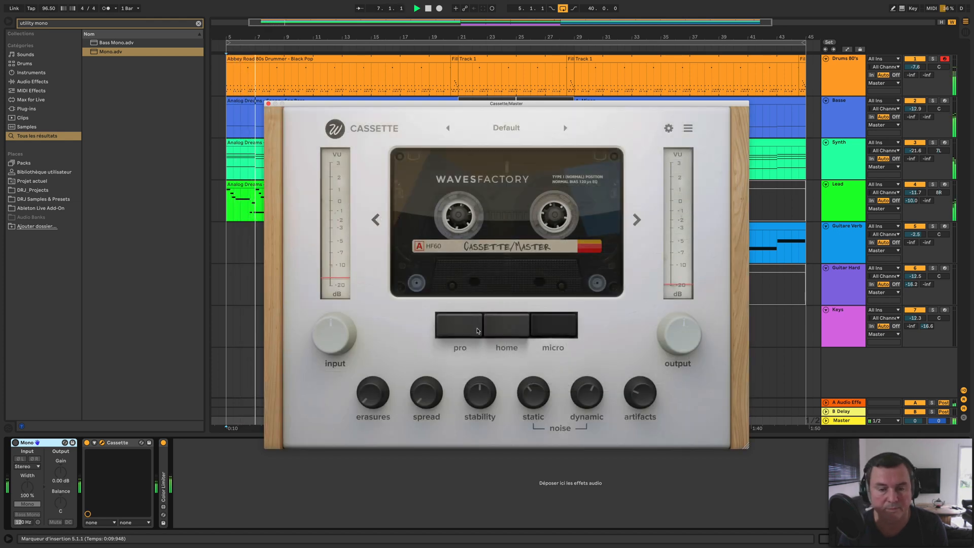
{"action": "left_click", "coordinate": [669, 128]}
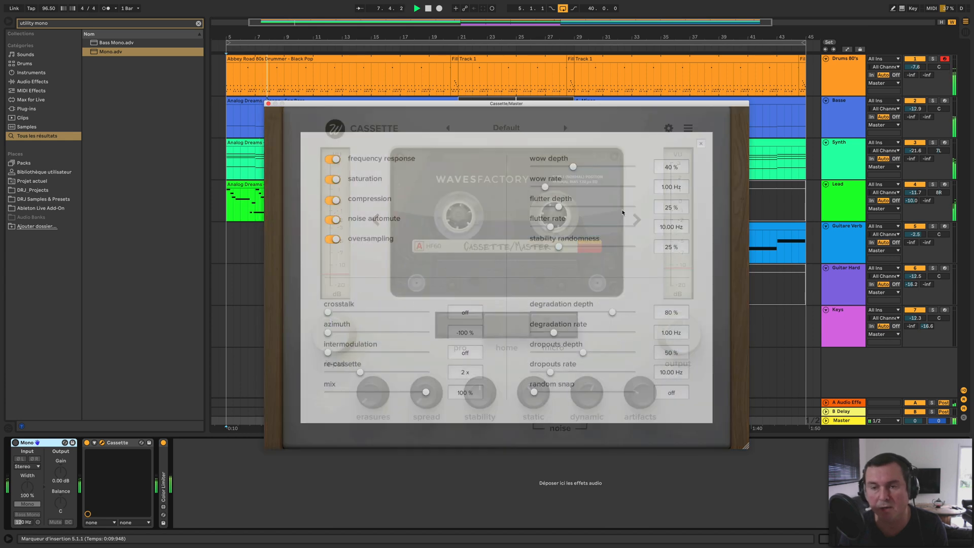
{"action": "left_click", "coordinate": [324, 374]}
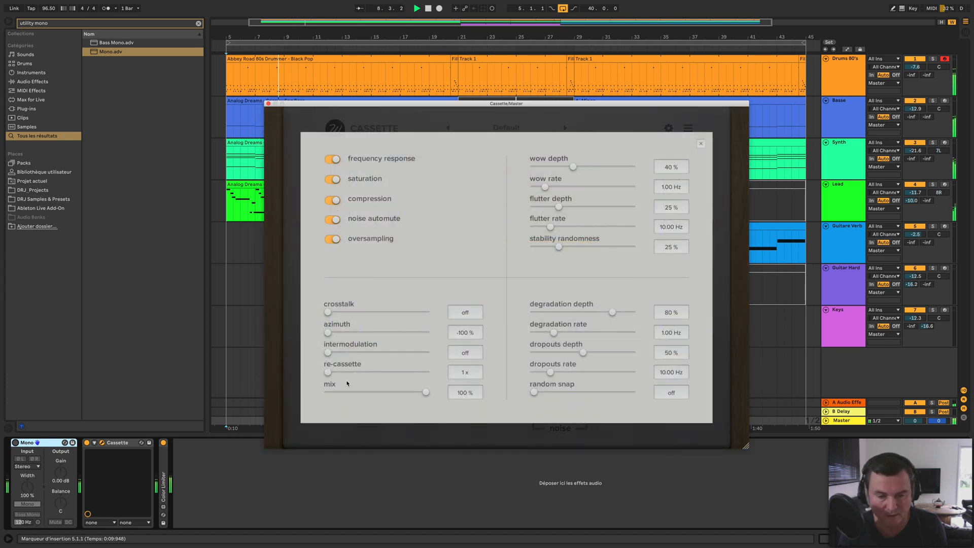
{"action": "left_click_drag", "start_coordinate": [350, 377], "coordinate": [414, 374]}
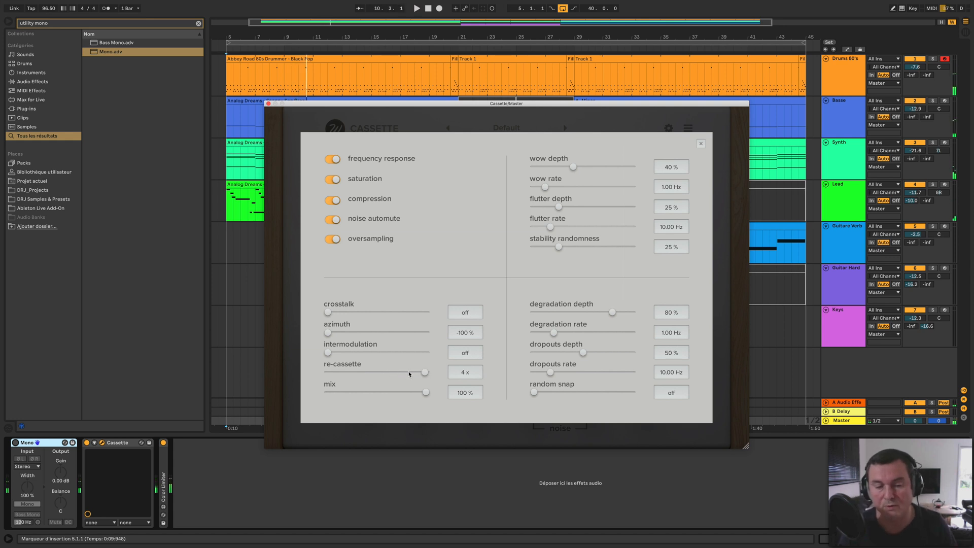
{"action": "left_click", "coordinate": [701, 144]}
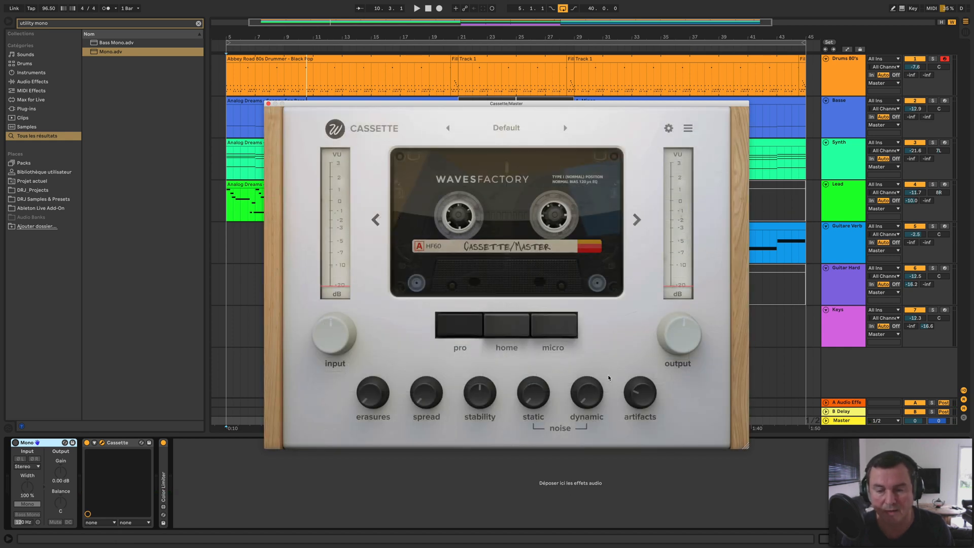
In the advanced settings, set mix to 0%, re-cassette to 2x, intermodulation to 0.001%, azimuth to -22% and crosstalk to -35.9 dB
{"action": "left_click", "coordinate": [669, 127]}
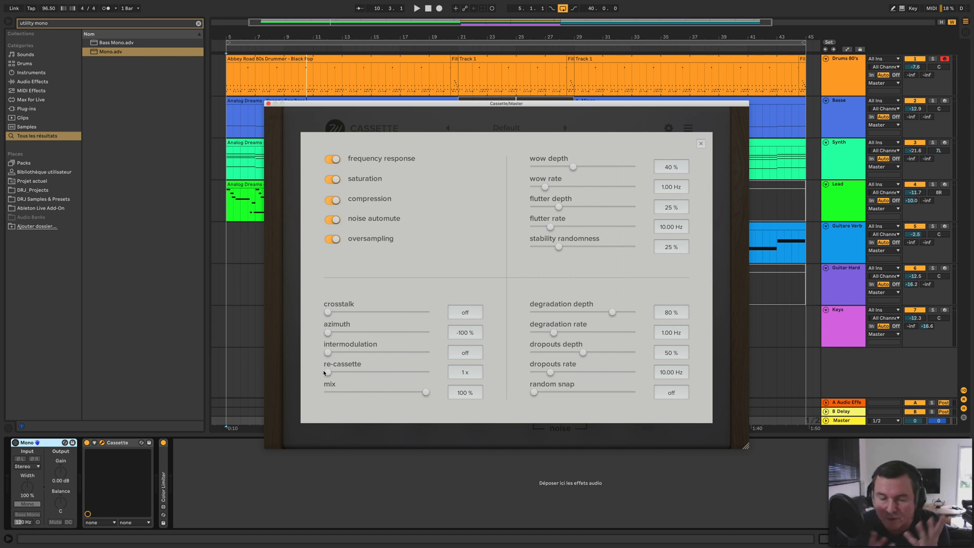
{"action": "left_click_drag", "start_coordinate": [407, 396], "coordinate": [386, 396]}
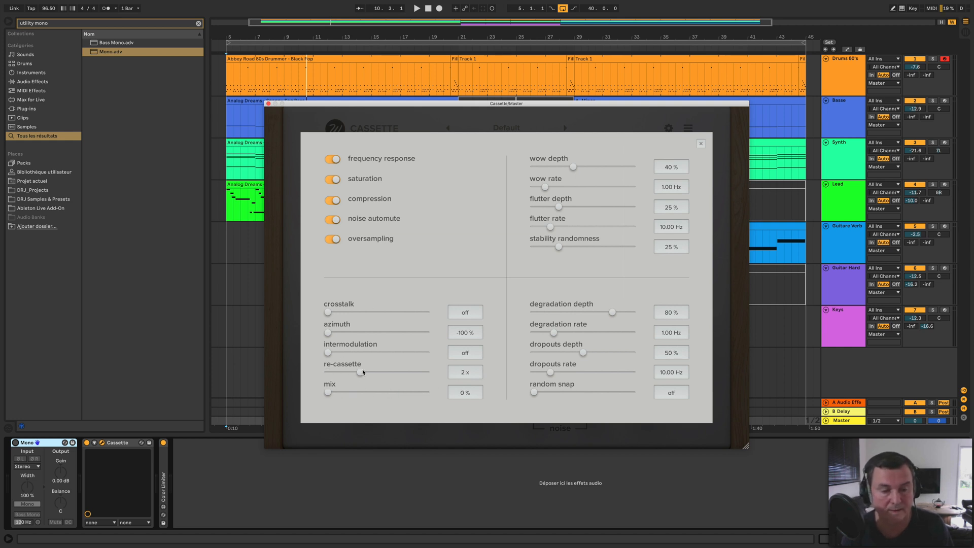
{"action": "left_click_drag", "start_coordinate": [334, 351], "coordinate": [356, 343]}
{"action": "left_click", "coordinate": [389, 312]}
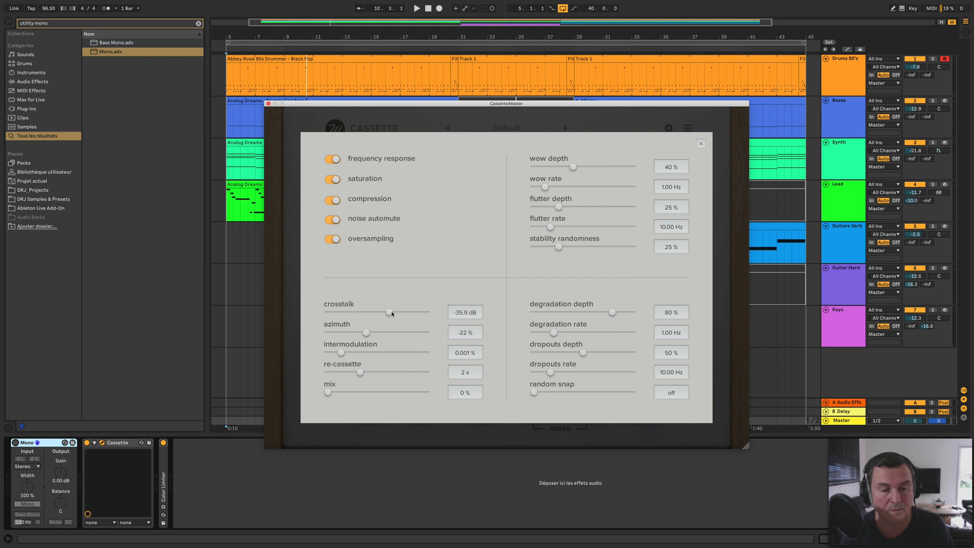
Raise the mix to 55% while the song plays, and close the advanced settings
{"action": "key", "text": "space"}
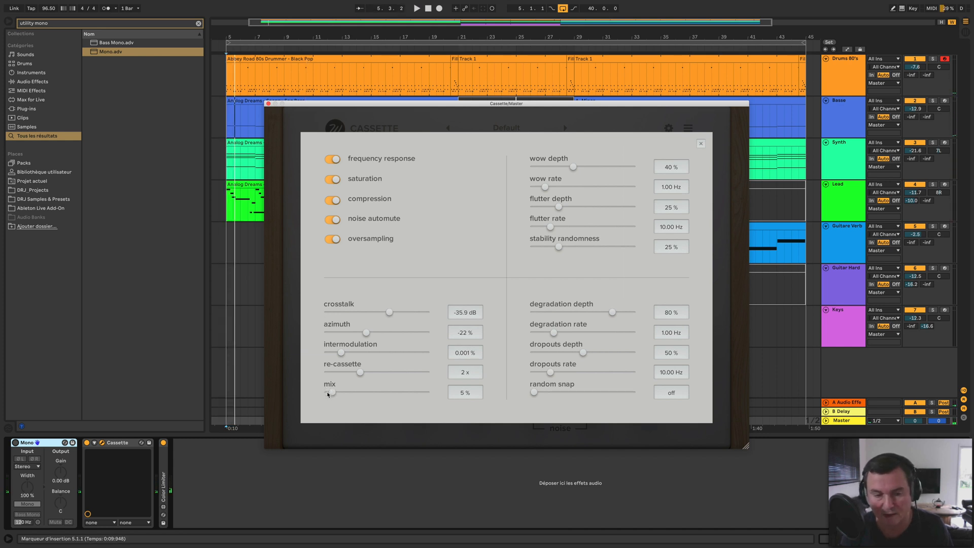
{"action": "left_click_drag", "start_coordinate": [330, 394], "coordinate": [382, 396]}
{"action": "key", "text": "space"}
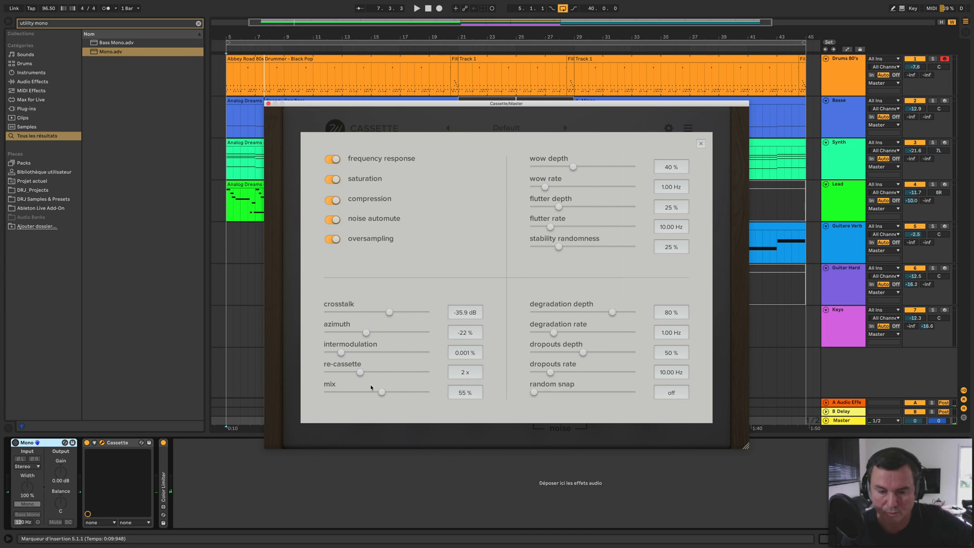
{"action": "left_click", "coordinate": [701, 144]}
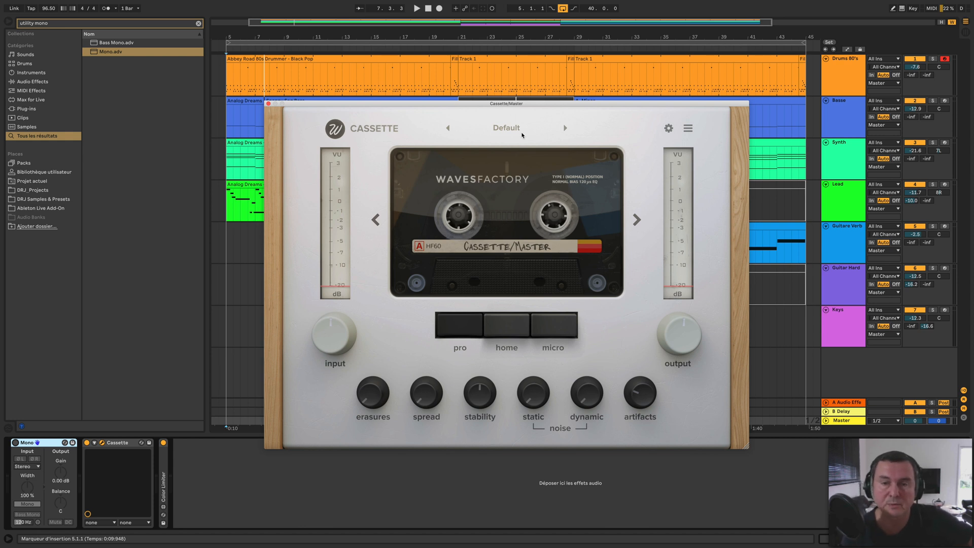
Load the artist preset Torley - Mellow My Harsh and audition the following presets up to Insight - Its Moving during playback
{"action": "left_click", "coordinate": [522, 135]}
{"action": "mouse_move", "coordinate": [479, 180]}
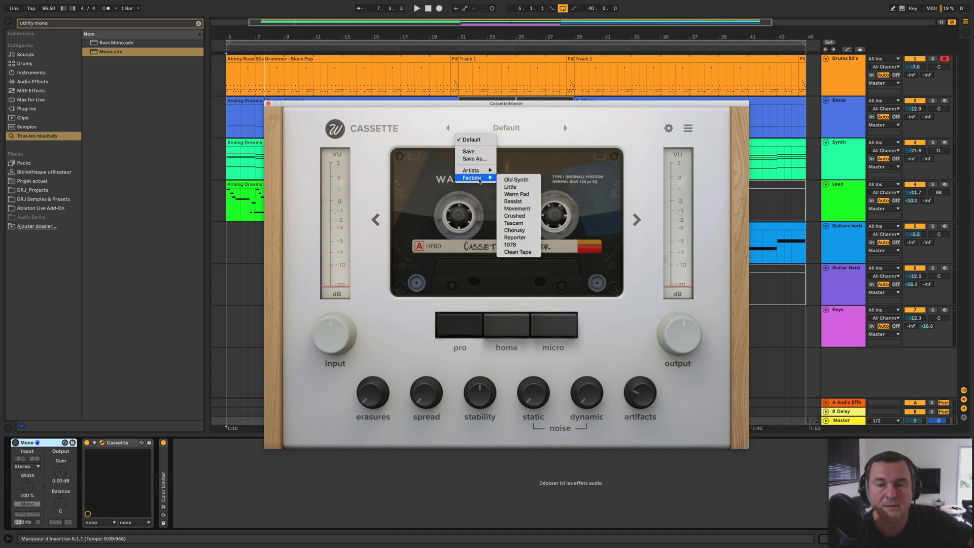
{"action": "left_click", "coordinate": [515, 176]}
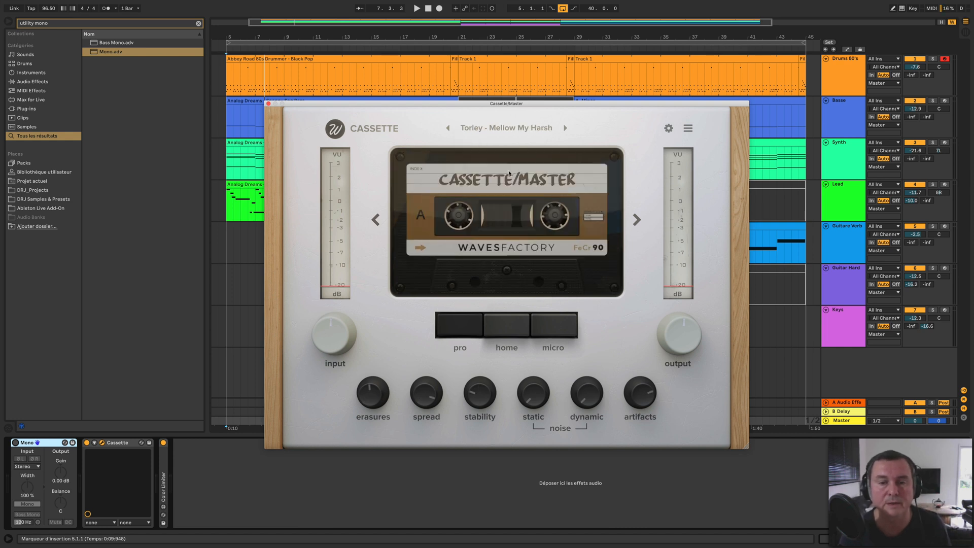
{"action": "key", "text": "space"}
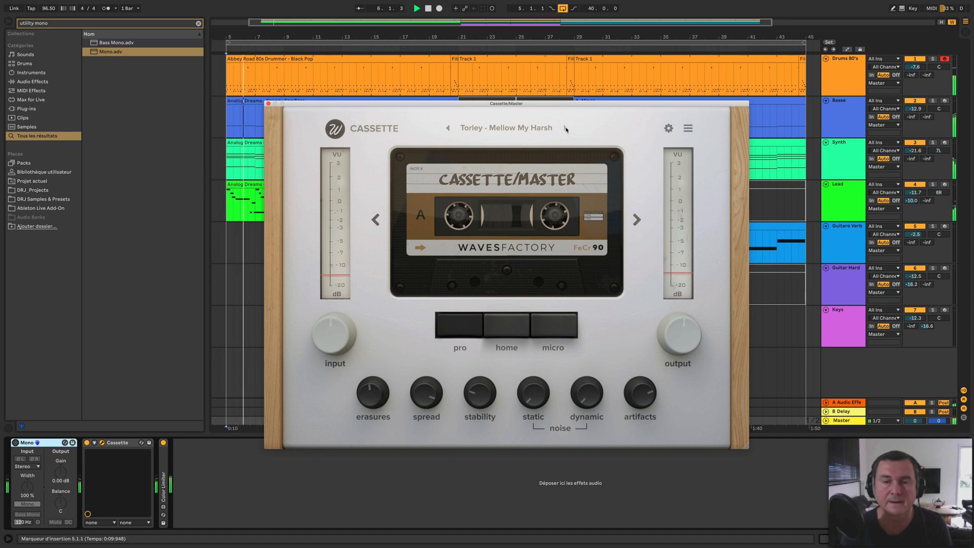
{"action": "left_click", "coordinate": [565, 128]}
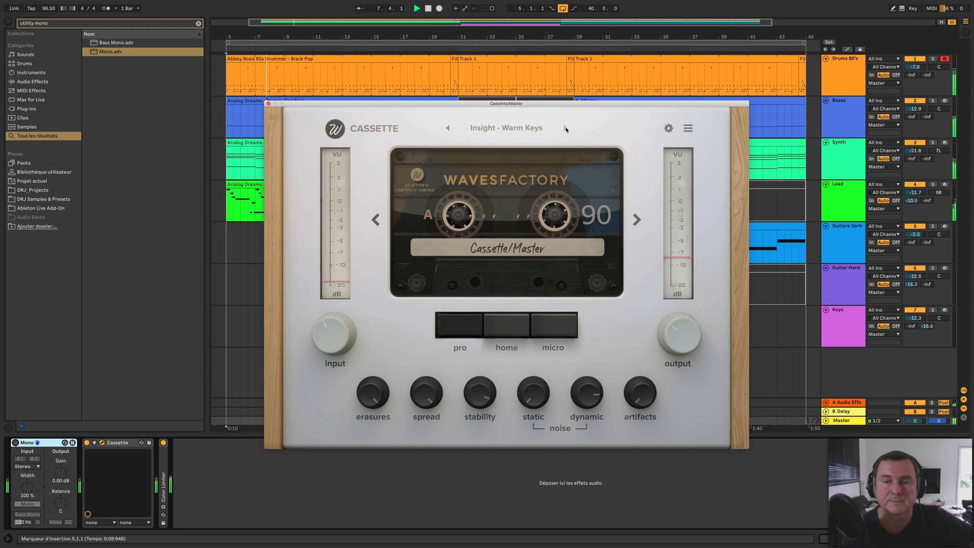
{"action": "left_click", "coordinate": [565, 128]}
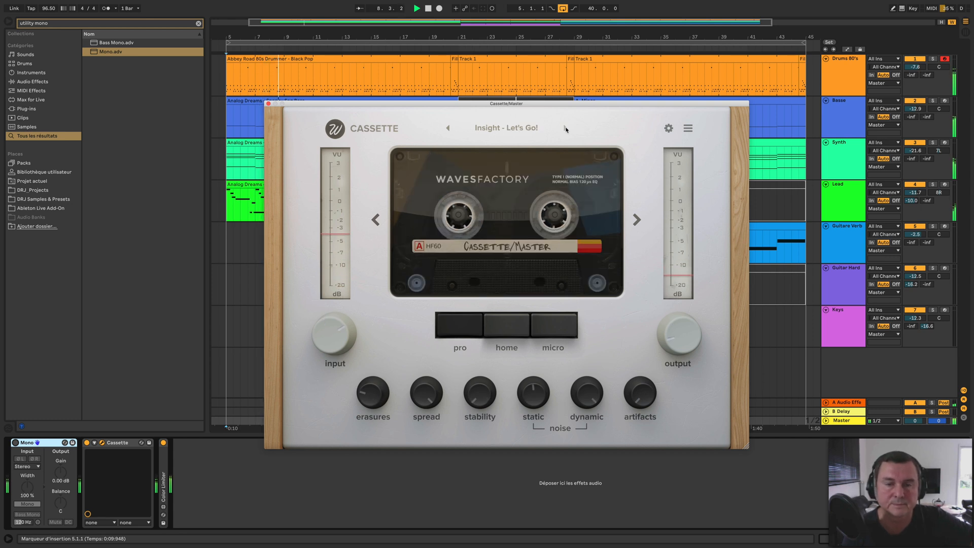
{"action": "left_click", "coordinate": [565, 128]}
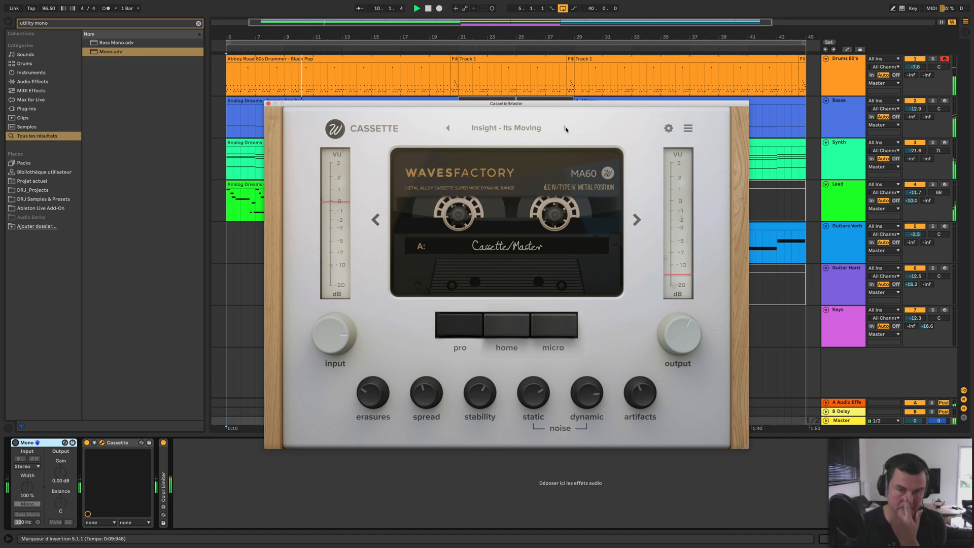
Audition the artist presets from Torley - Badly Chewed through Torley - Distorted Dullard one after another during playback
{"action": "left_click", "coordinate": [565, 129]}
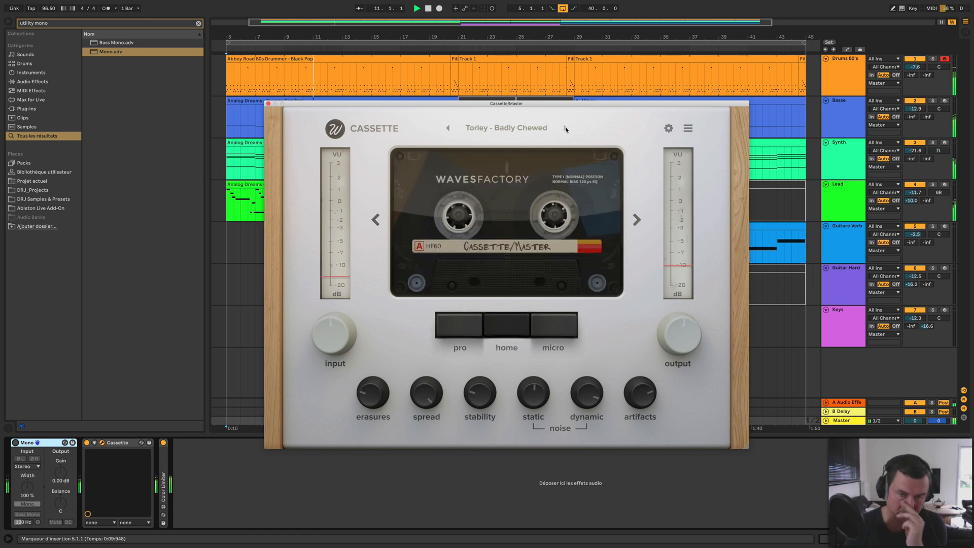
{"action": "left_click", "coordinate": [565, 129]}
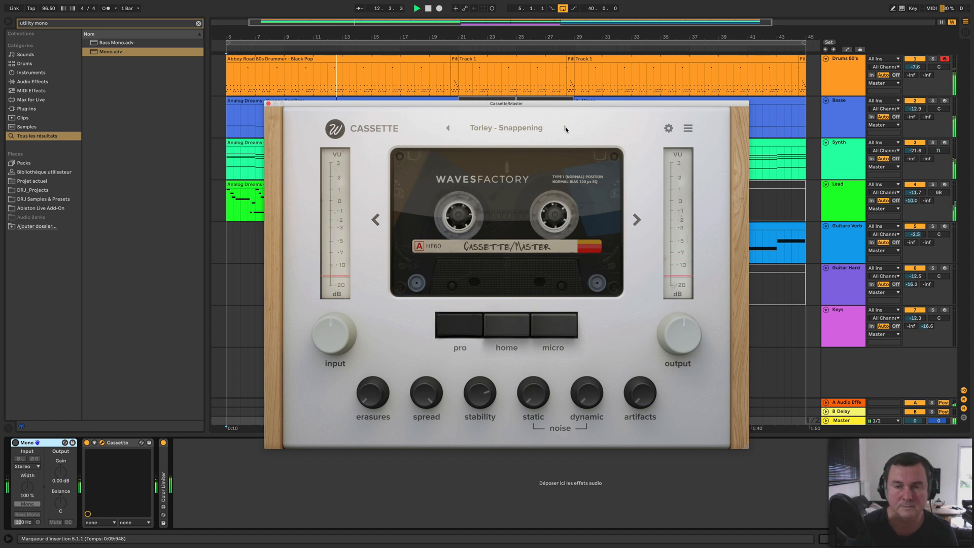
{"action": "left_click", "coordinate": [565, 128]}
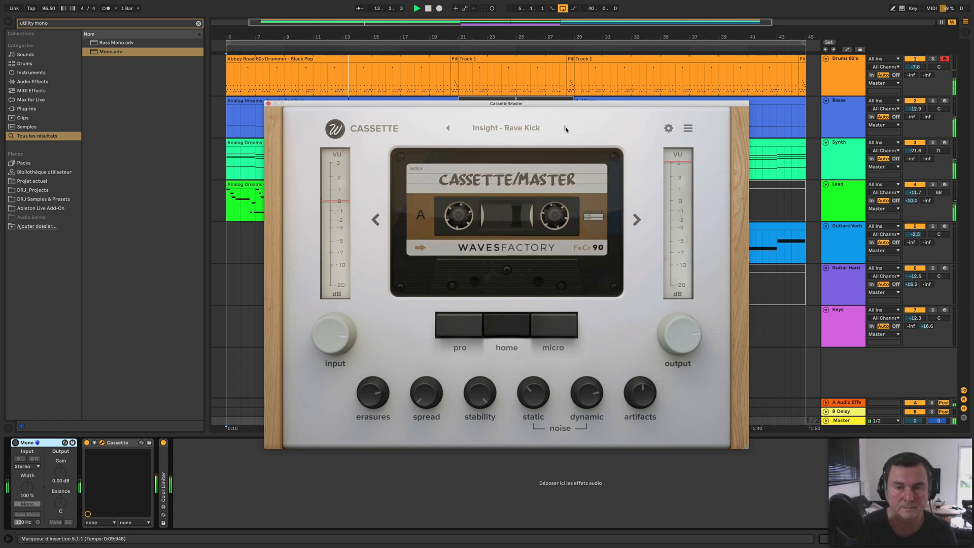
{"action": "left_click", "coordinate": [565, 128]}
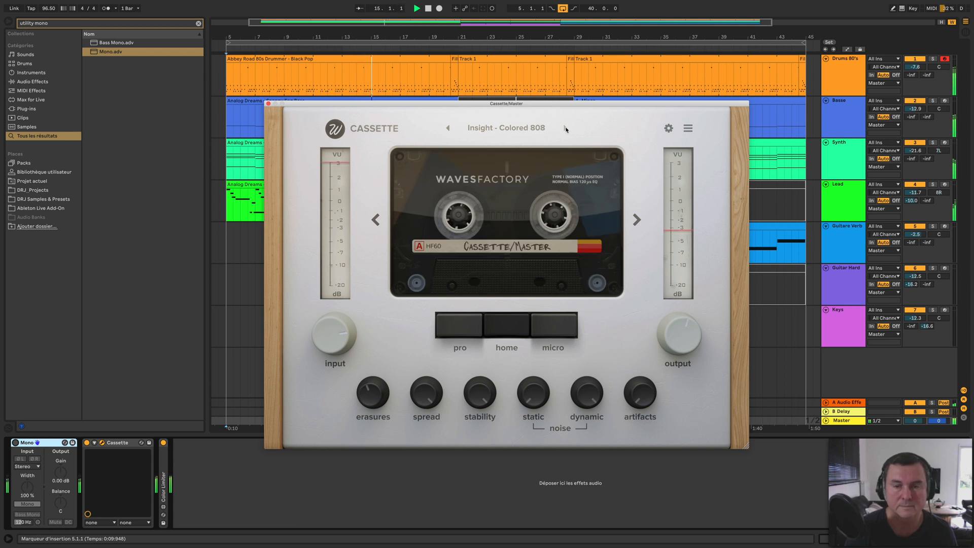
{"action": "left_click", "coordinate": [565, 129]}
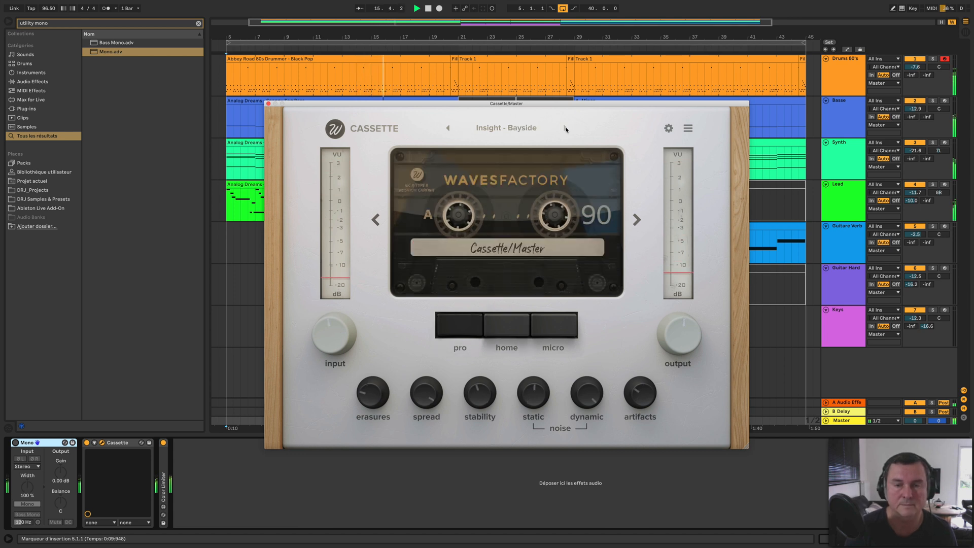
{"action": "left_click", "coordinate": [565, 128]}
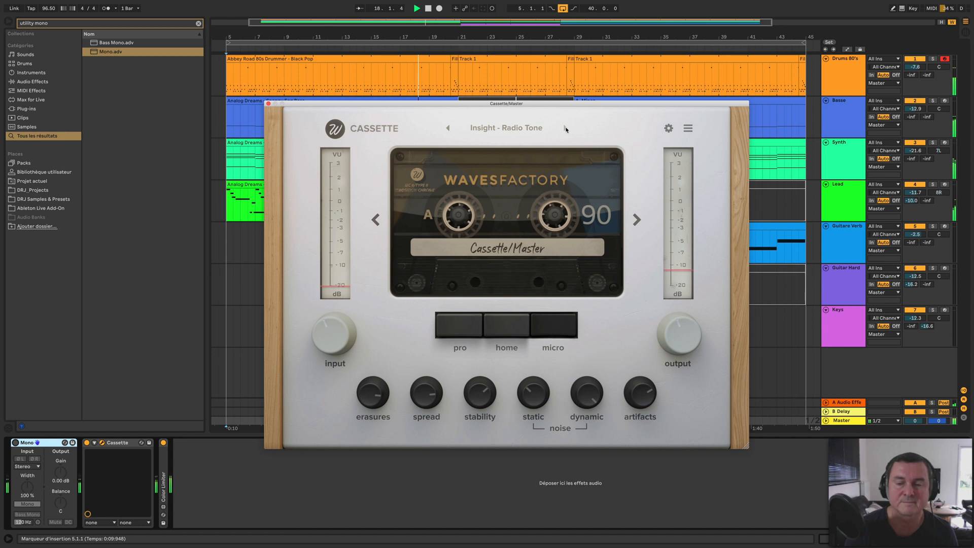
{"action": "left_click", "coordinate": [565, 128]}
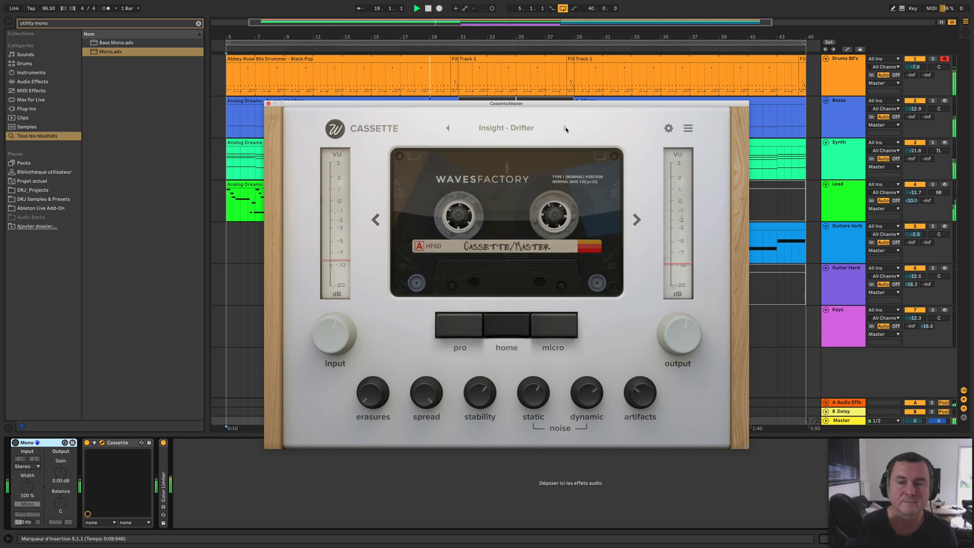
{"action": "left_click", "coordinate": [565, 129]}
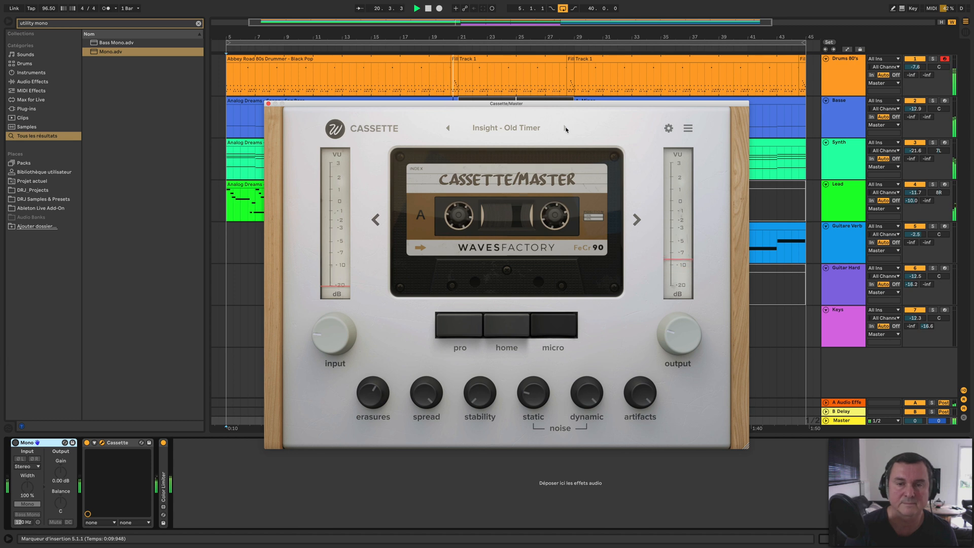
{"action": "left_click", "coordinate": [565, 128]}
Load the artist preset Insight - Fuzzy Vox and step through the remaining artist presets to Insight - LO-FI Drums
{"action": "left_click", "coordinate": [537, 129]}
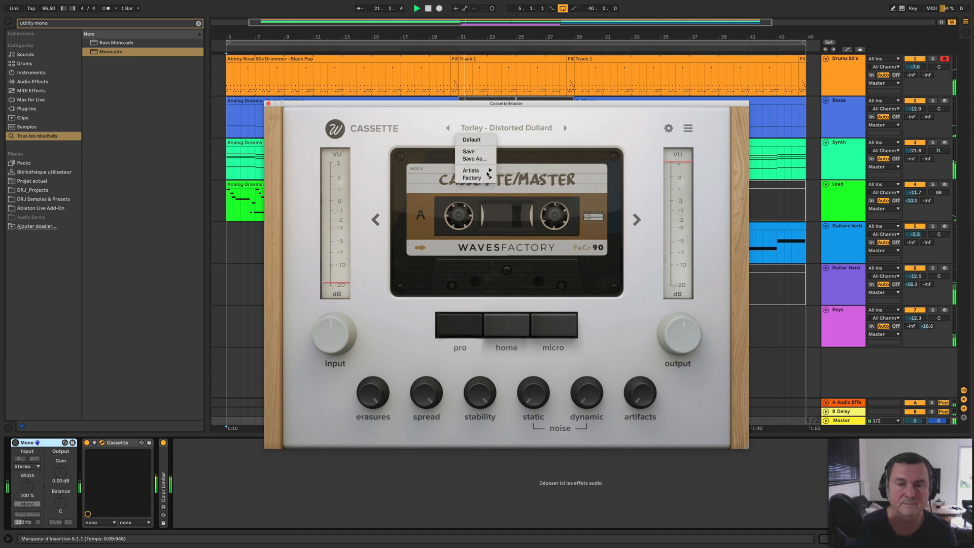
{"action": "mouse_move", "coordinate": [484, 171]}
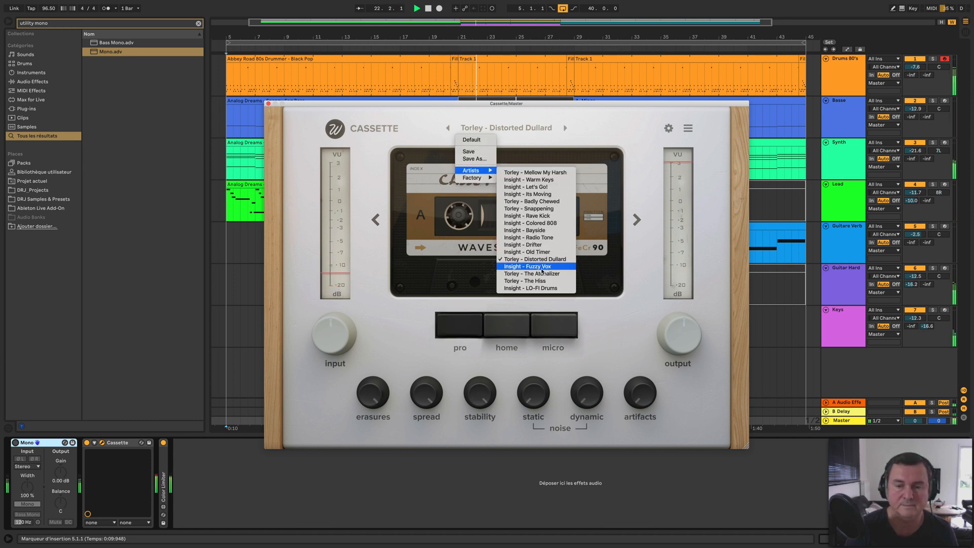
{"action": "left_click", "coordinate": [542, 267]}
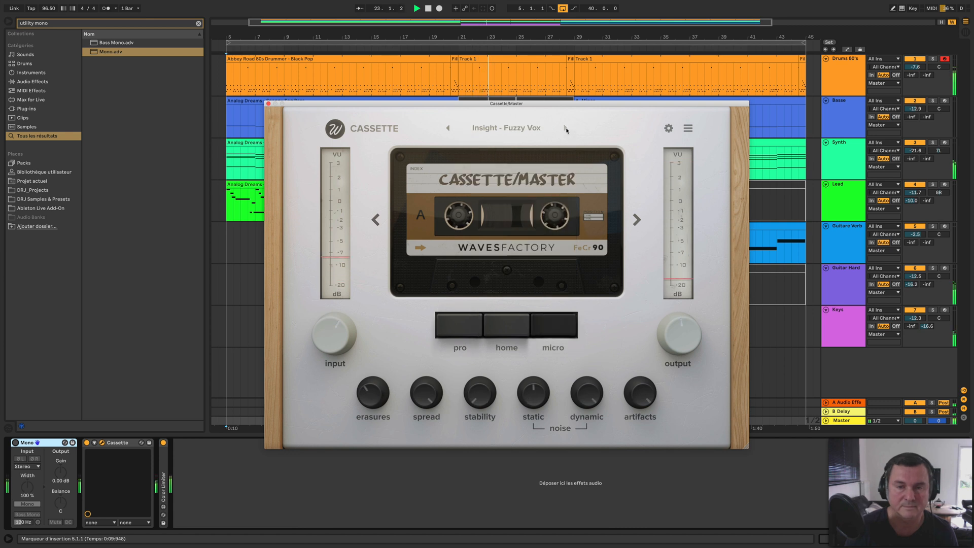
{"action": "left_click", "coordinate": [565, 128]}
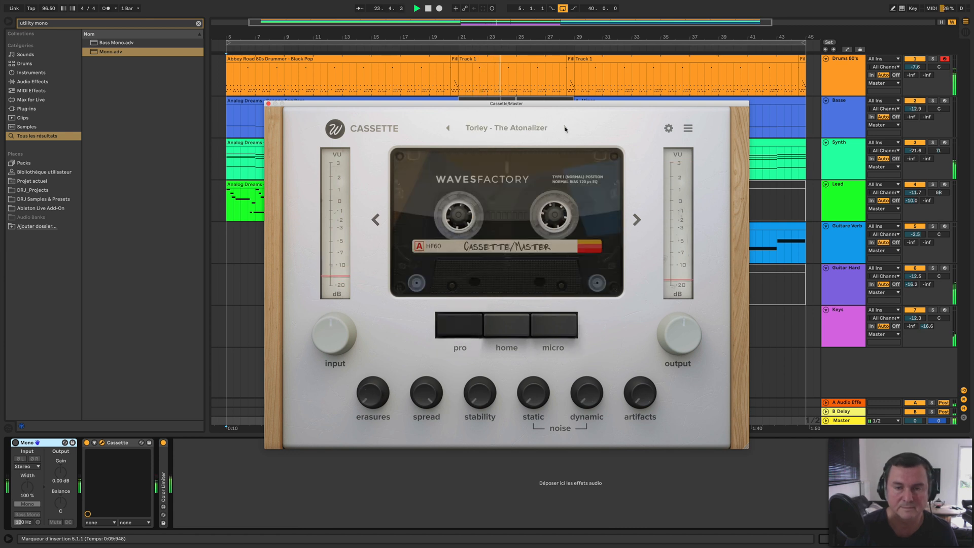
{"action": "left_click", "coordinate": [565, 128]}
{"action": "left_click", "coordinate": [565, 128]}
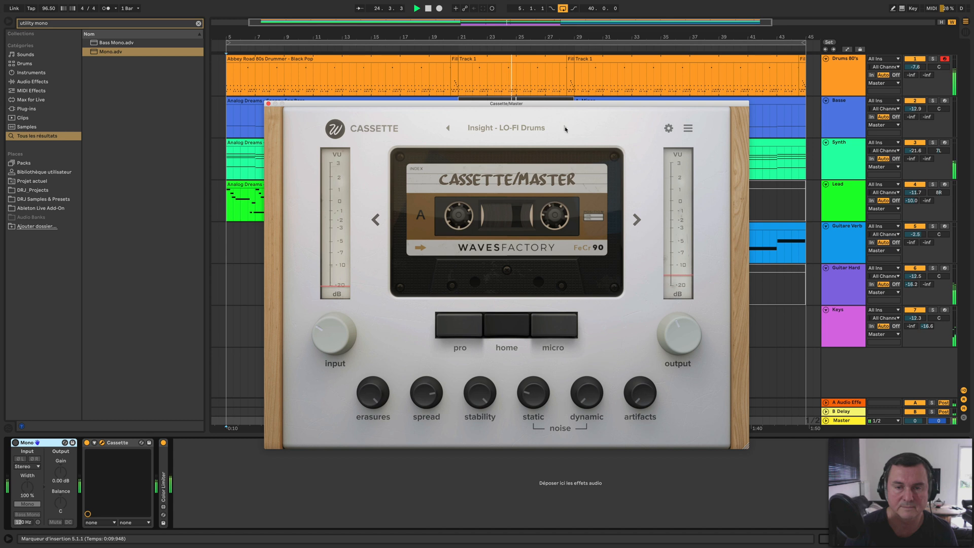
Load the factory preset Old Synth and audition the following factory presets up to Movement while the song plays
{"action": "left_click", "coordinate": [565, 128]}
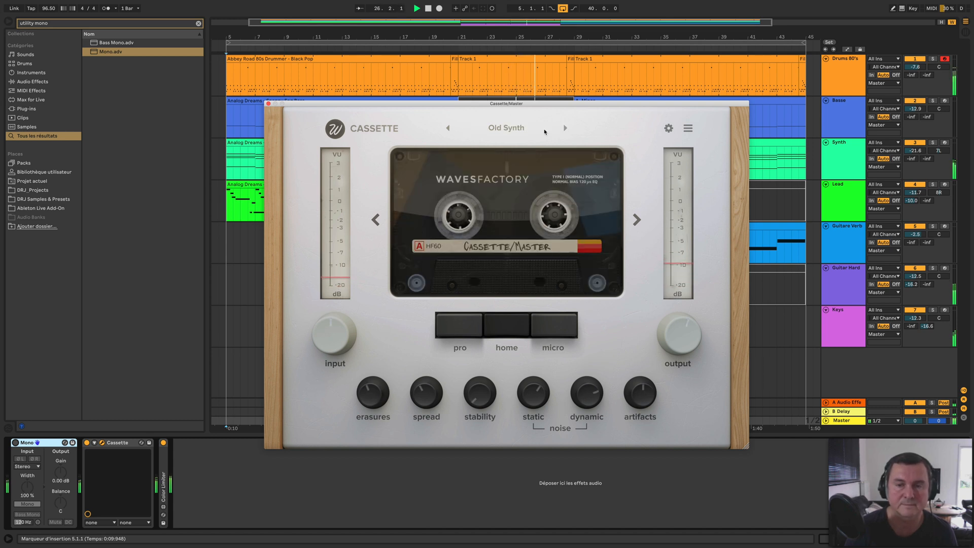
{"action": "left_click", "coordinate": [457, 133]}
{"action": "mouse_move", "coordinate": [483, 178]}
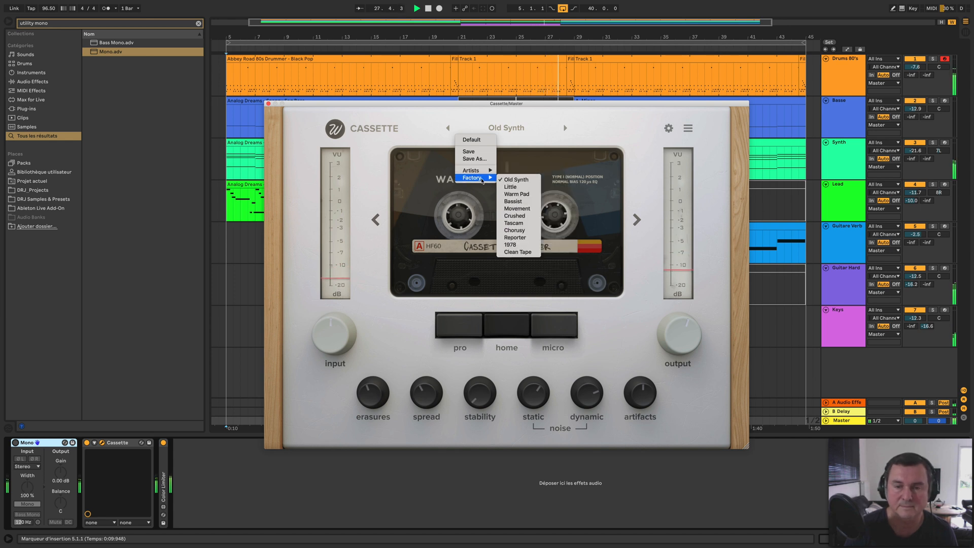
{"action": "left_click", "coordinate": [528, 174]}
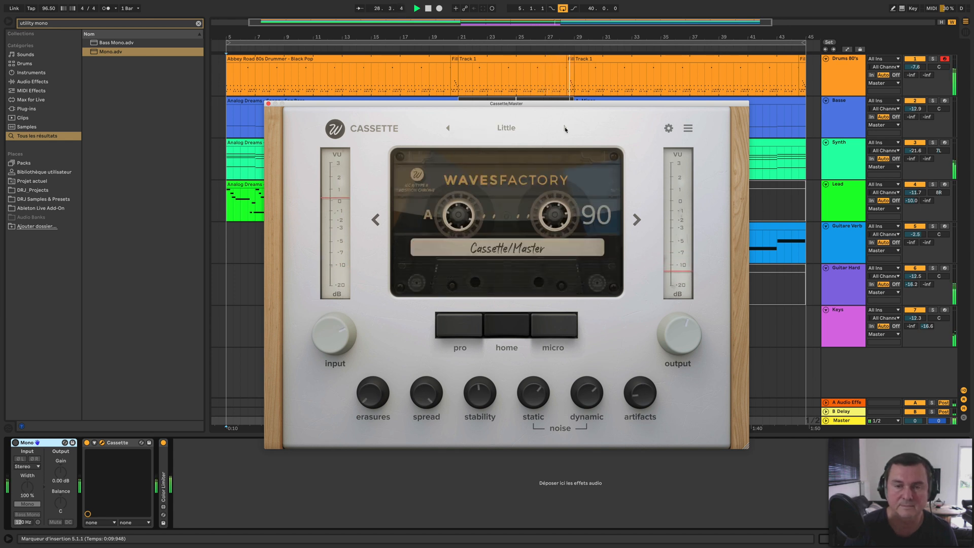
{"action": "left_click", "coordinate": [564, 128]}
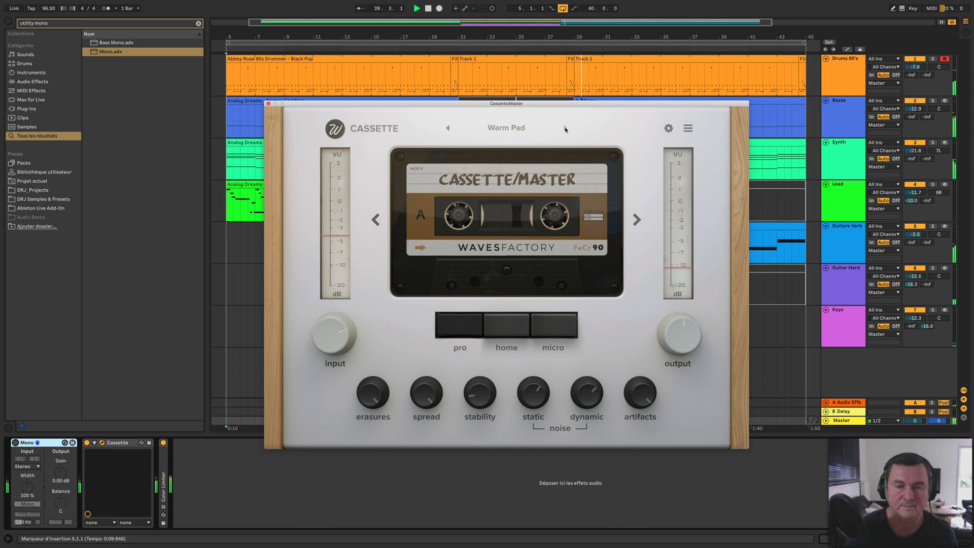
{"action": "left_click", "coordinate": [565, 128]}
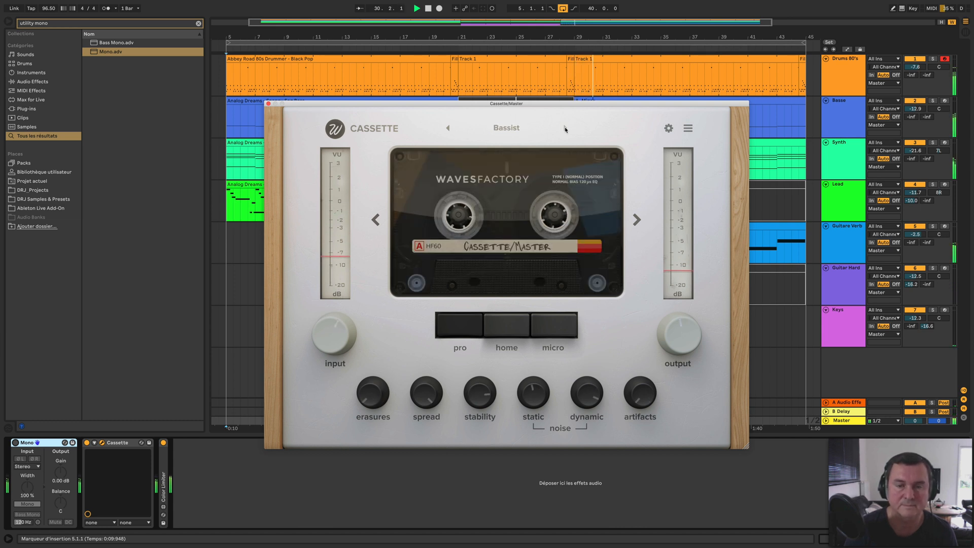
{"action": "left_click", "coordinate": [564, 128]}
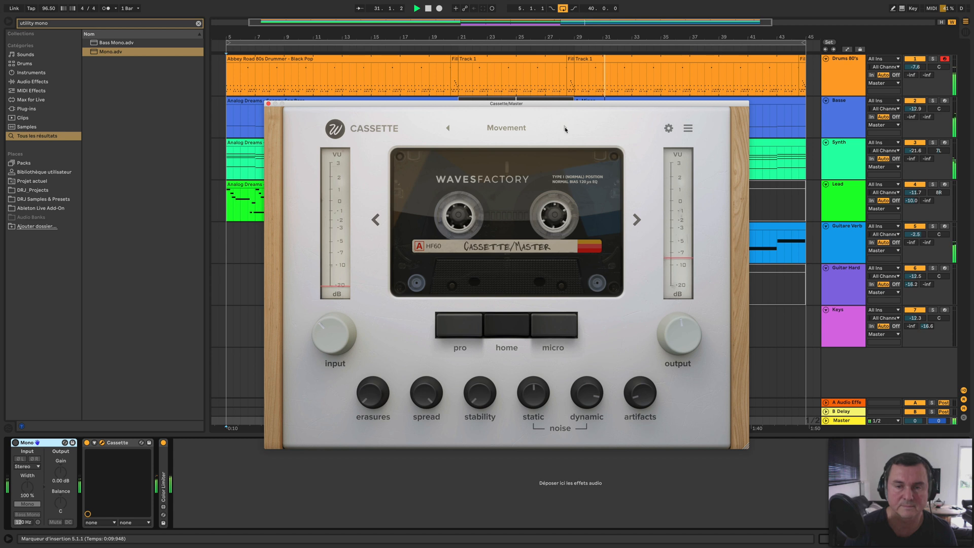
Audition the factory presets from Crushed through Clean Tape during playback, continuing to the artist preset Torley - Mellow My Harsh
{"action": "left_click", "coordinate": [565, 128]}
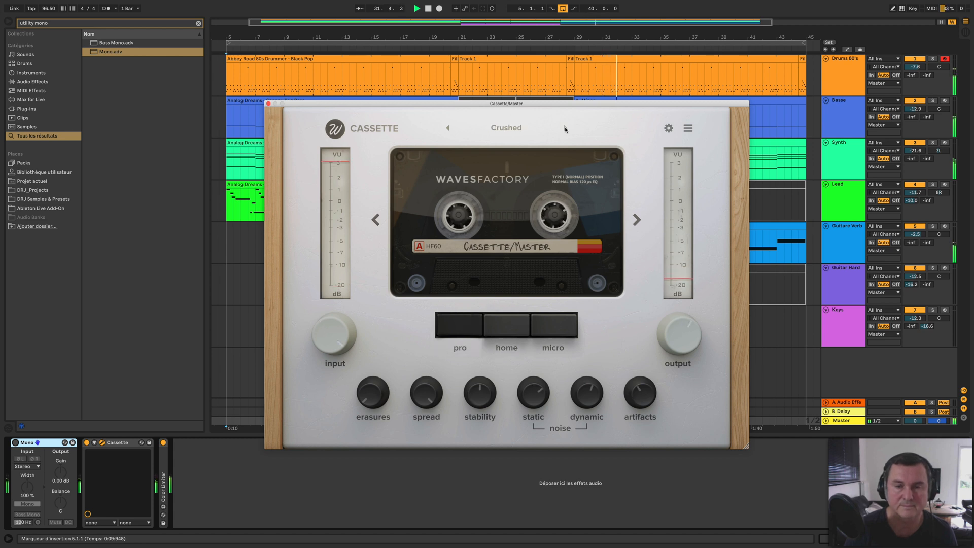
{"action": "left_click", "coordinate": [565, 128]}
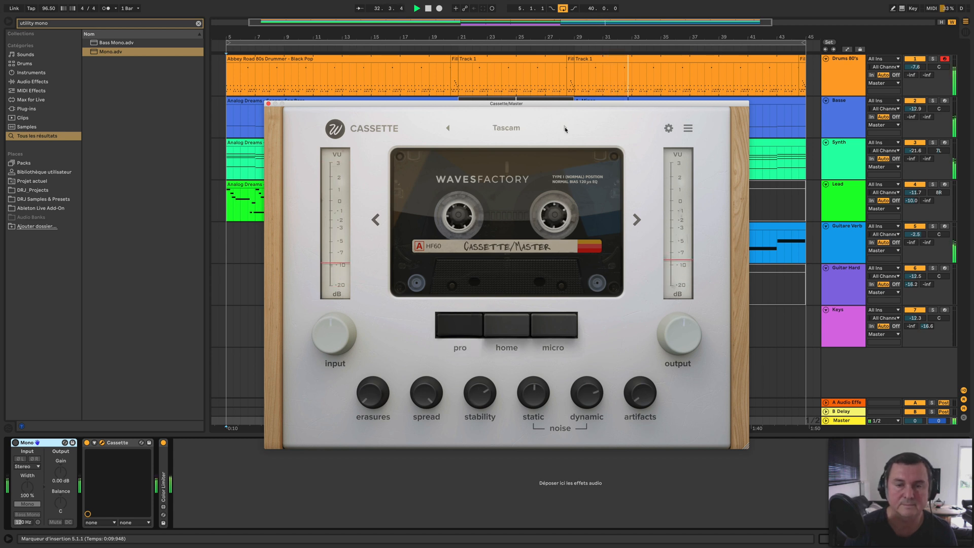
{"action": "left_click", "coordinate": [565, 128]}
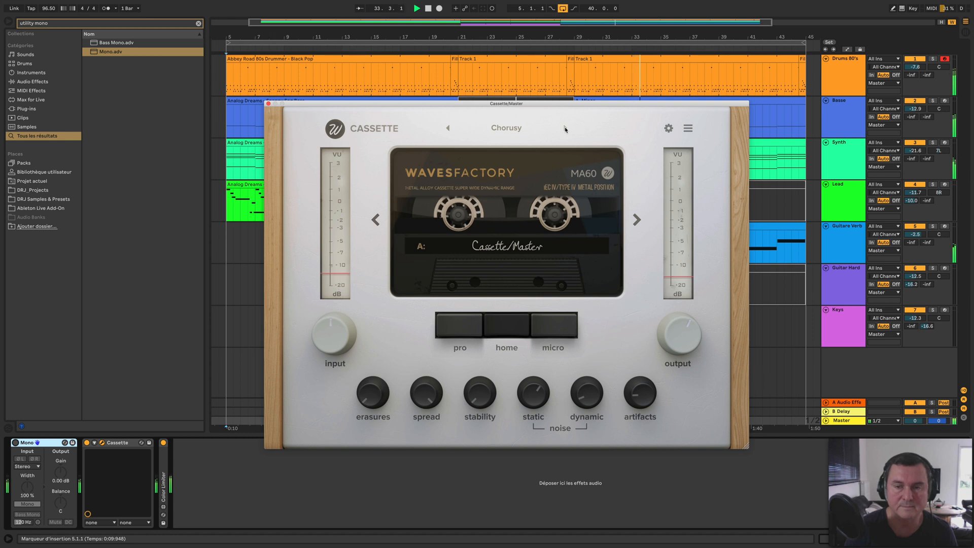
{"action": "left_click", "coordinate": [565, 128]}
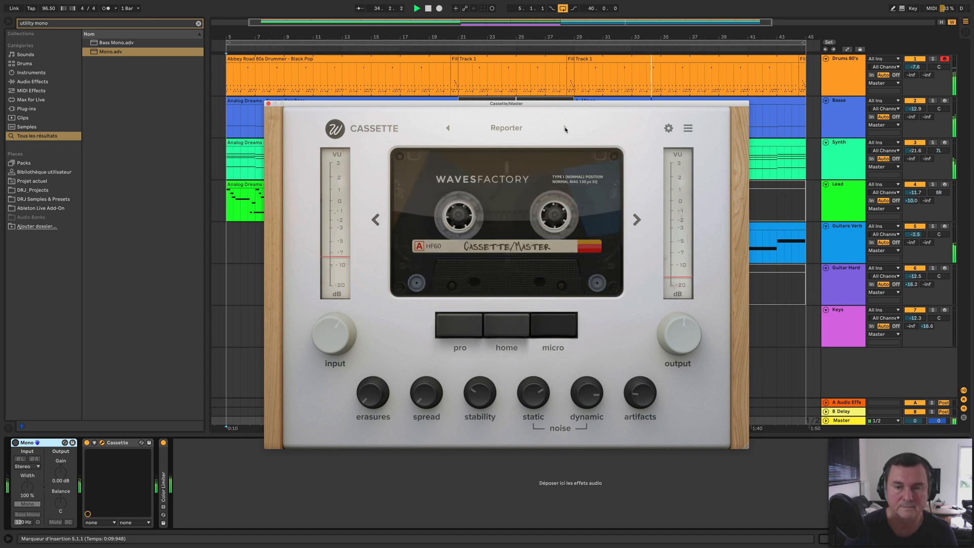
{"action": "left_click", "coordinate": [564, 127]}
{"action": "left_click", "coordinate": [565, 127]}
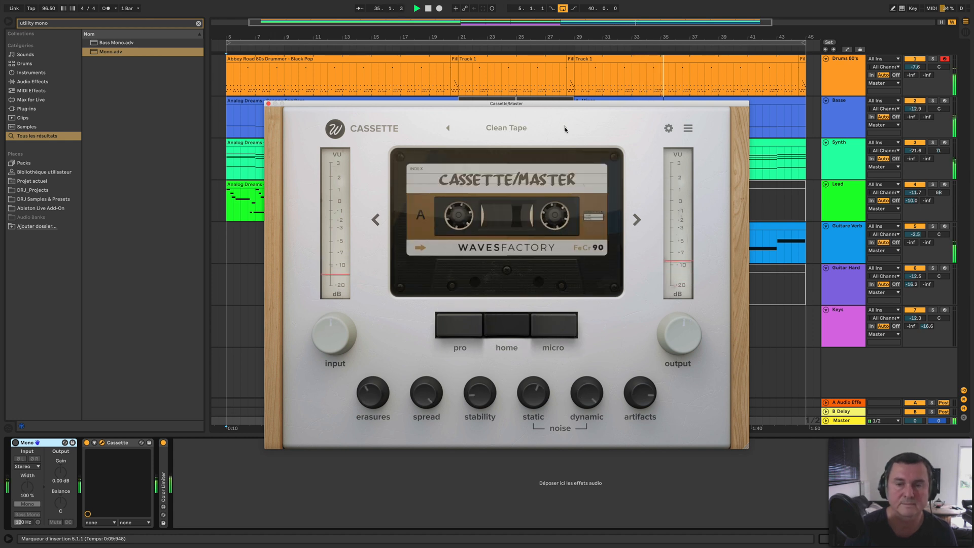
{"action": "left_click", "coordinate": [564, 128]}
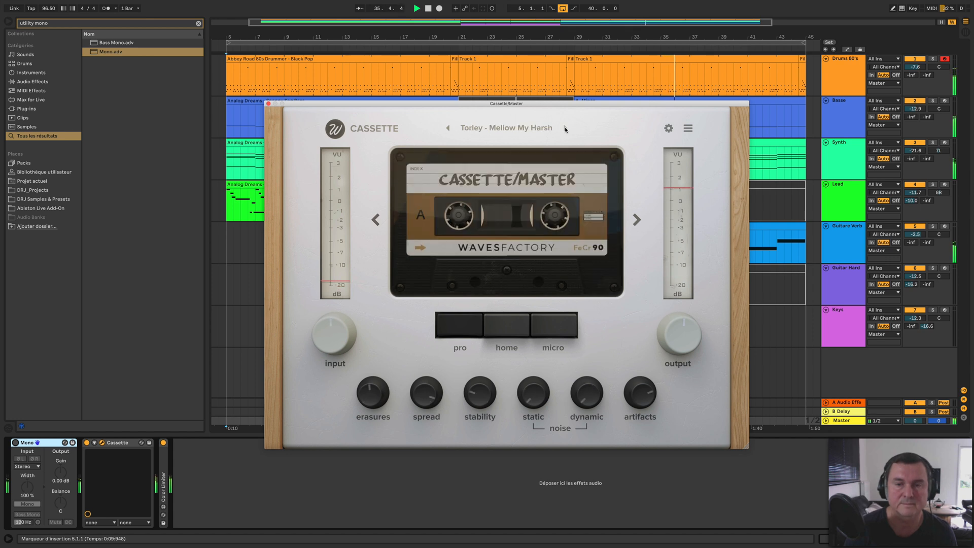
Load the Default preset and turn both the static and dynamic noise all the way down
{"action": "left_click", "coordinate": [507, 128]}
{"action": "left_click", "coordinate": [502, 139]}
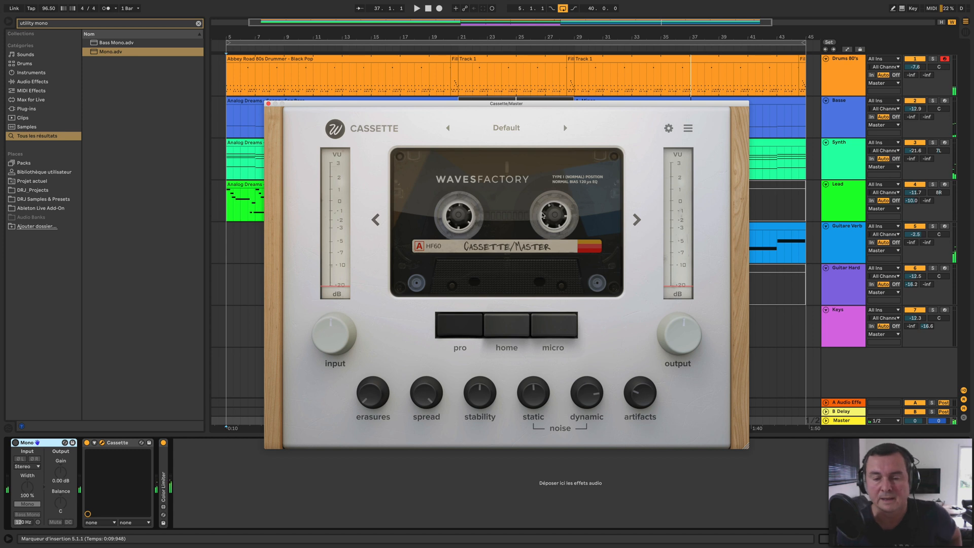
{"action": "left_click_drag", "start_coordinate": [529, 401], "coordinate": [531, 475]}
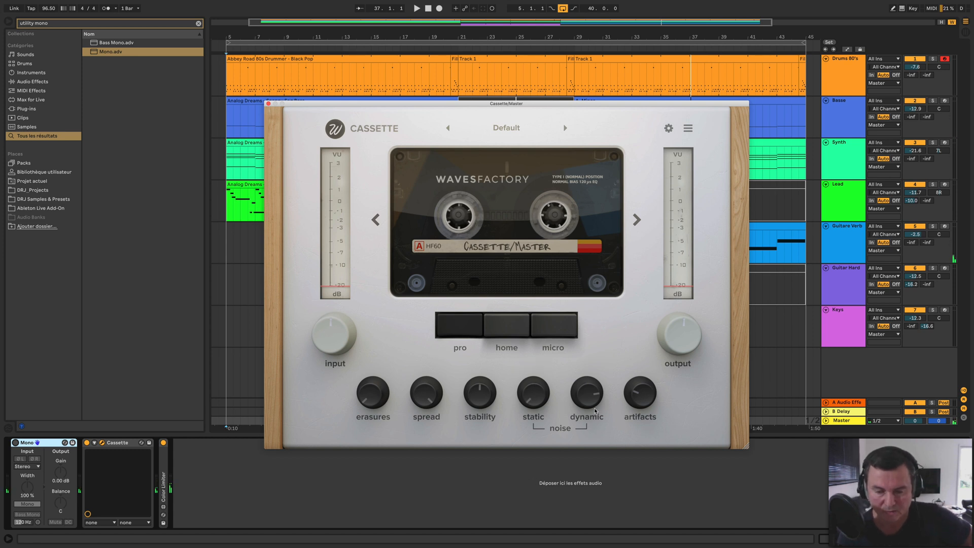
{"action": "left_click_drag", "start_coordinate": [589, 395], "coordinate": [583, 474]}
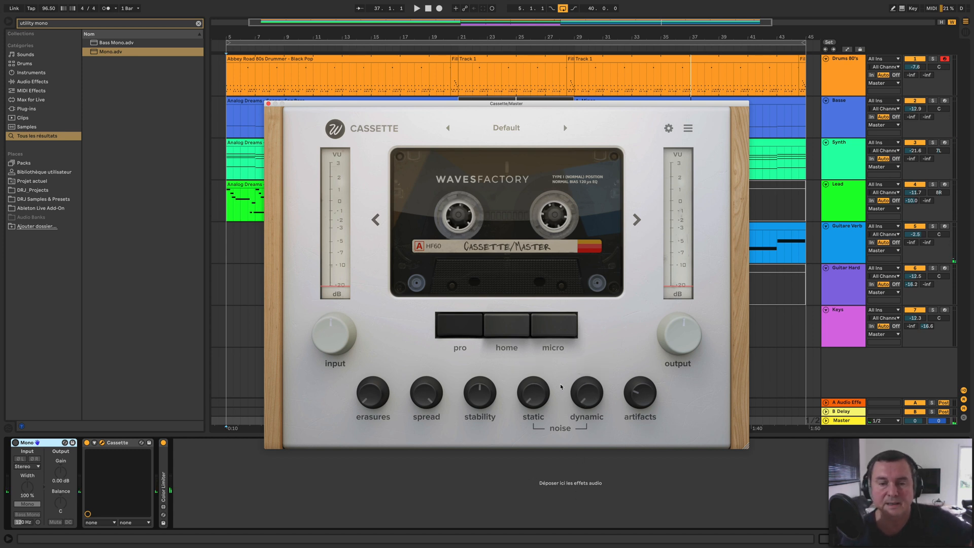